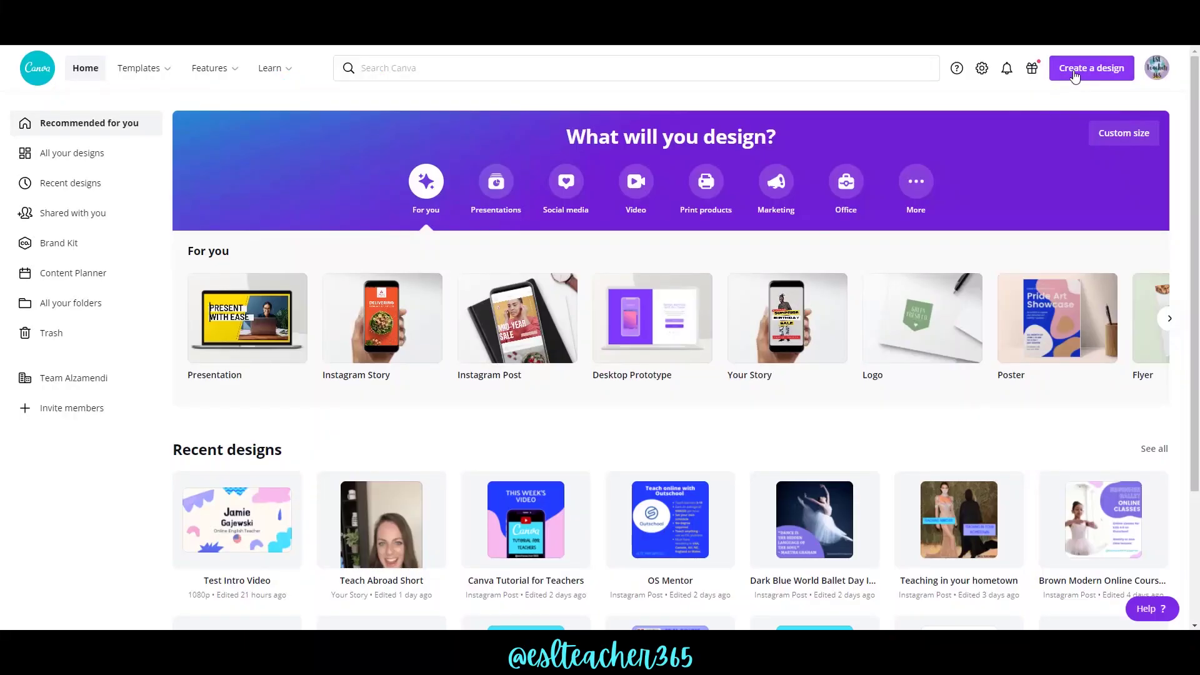
Create a new blank video design.
click(1074, 76)
text(video)
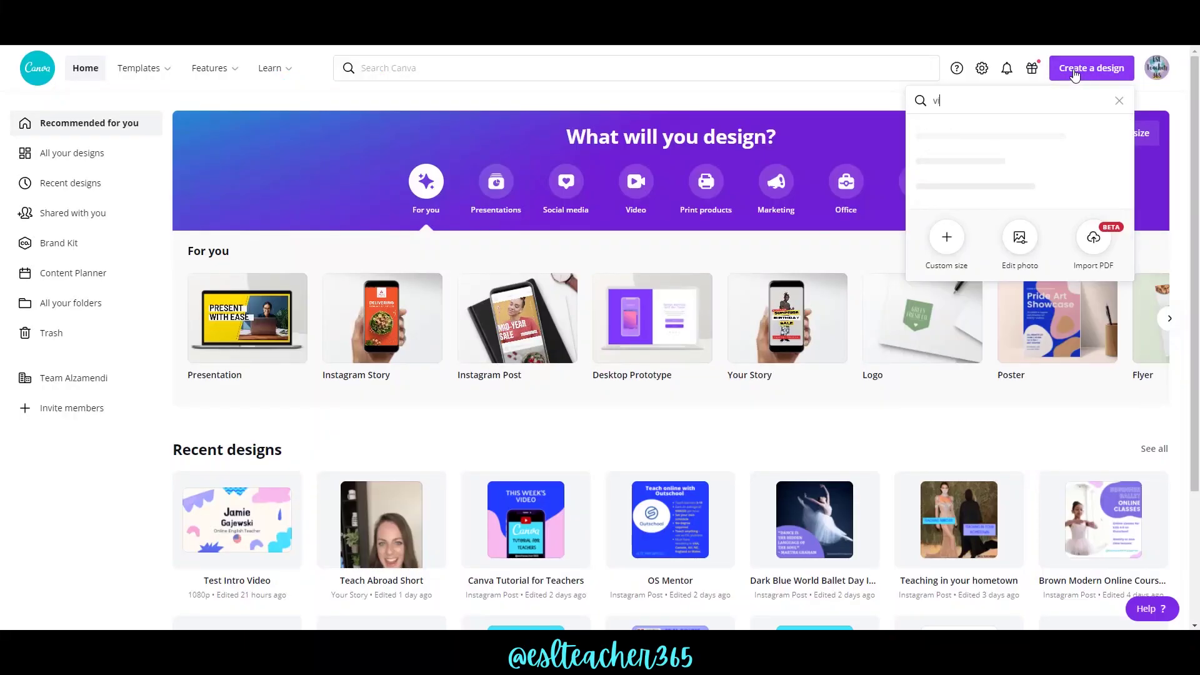
click(944, 131)
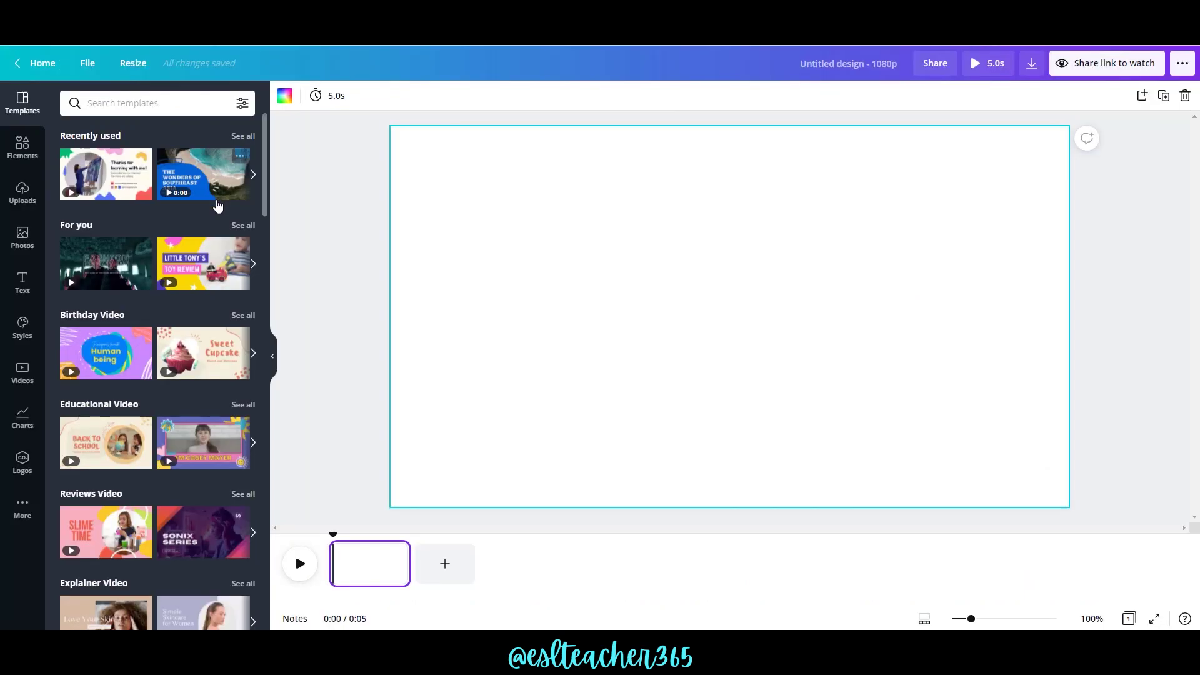
Apply the Art Classroom educational template and add the Thanks for learning template as page two.
click(244, 407)
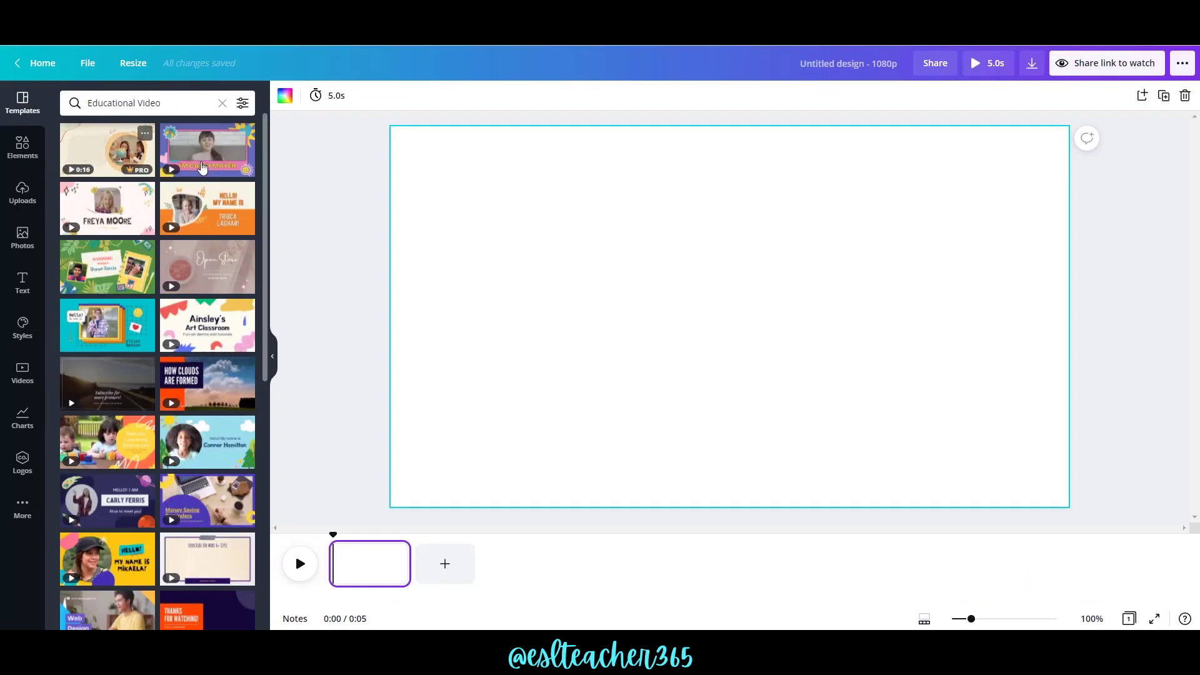
click(215, 321)
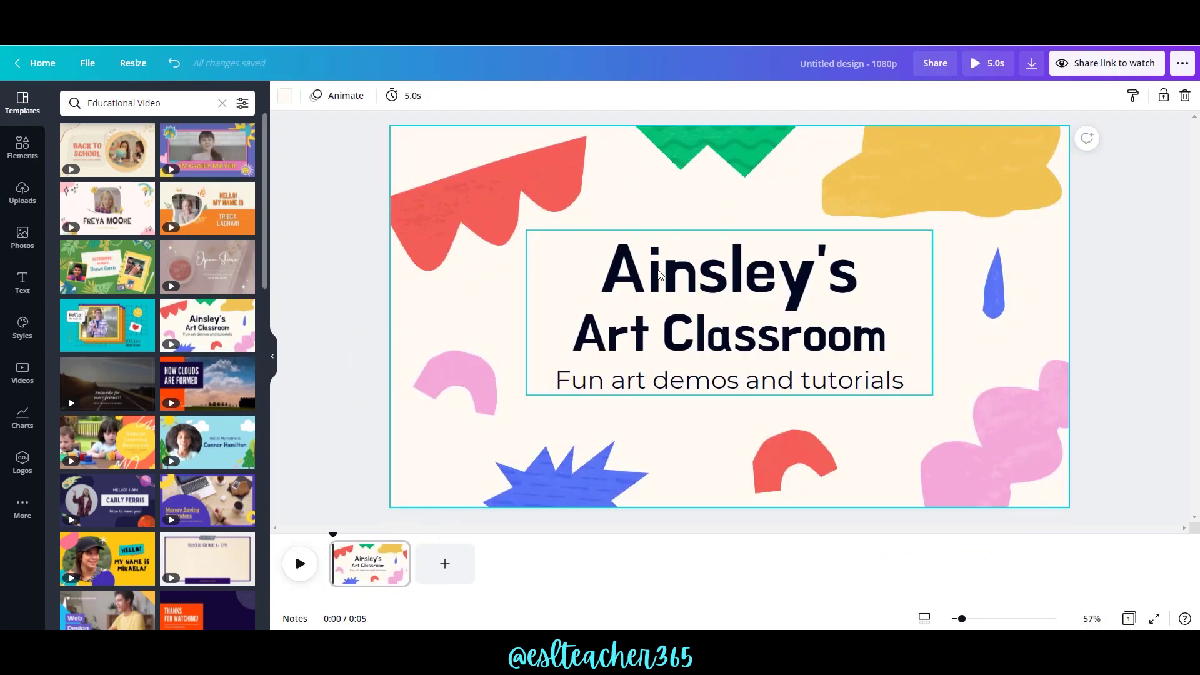
scroll(265, 218, down, 10)
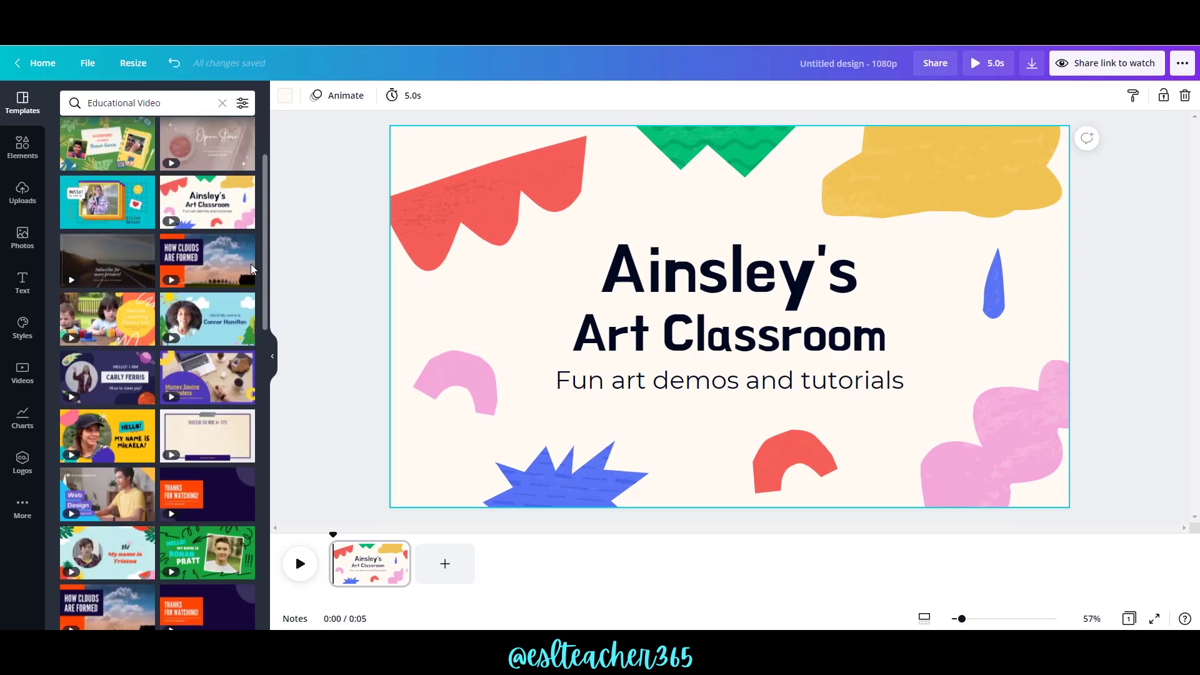
drag(102, 237, 455, 572)
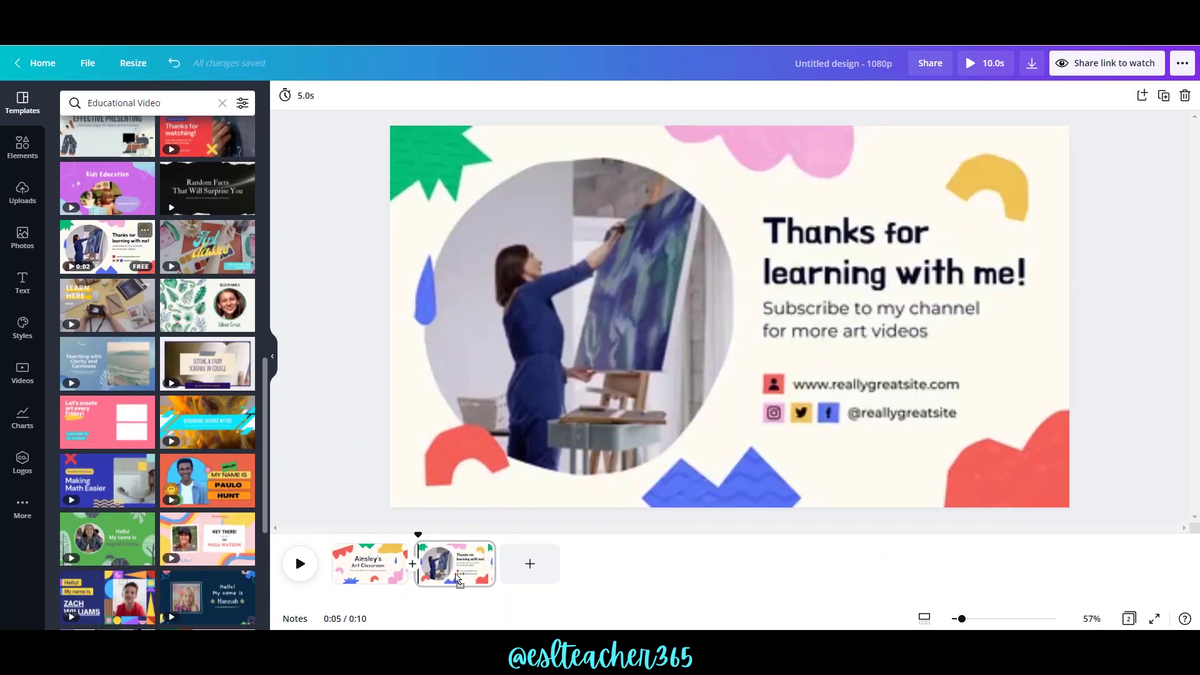
Replace the template title with the teacher's full name.
click(813, 291)
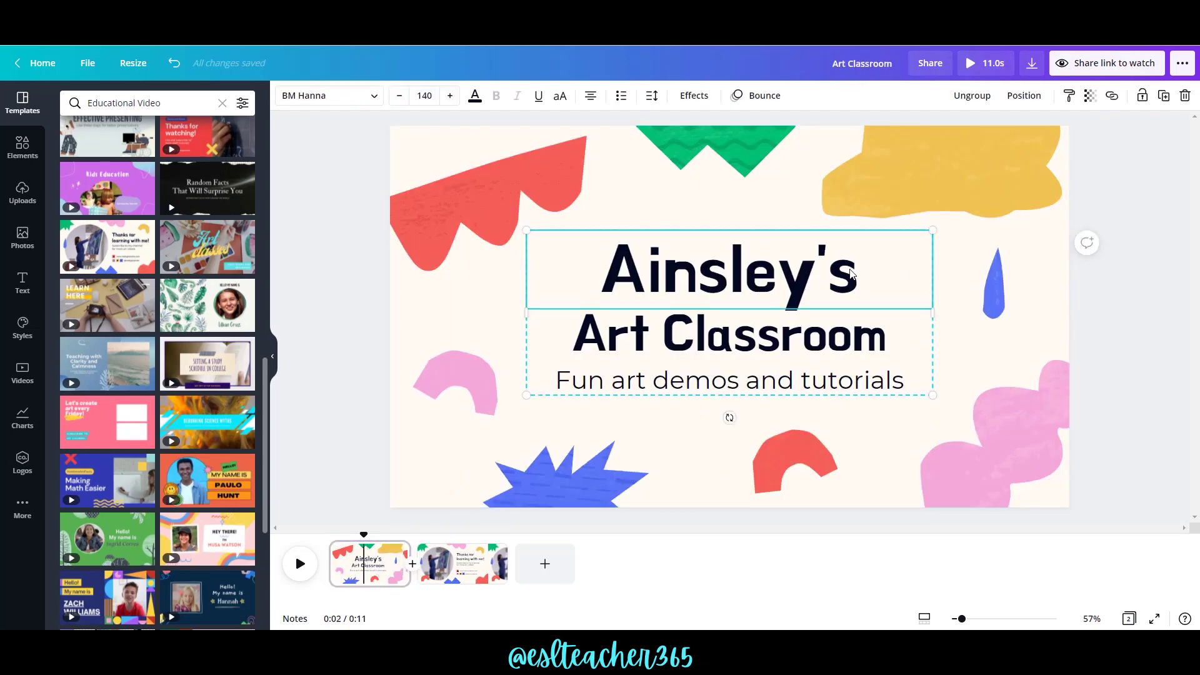
double_click(850, 268)
key(BackSpace)
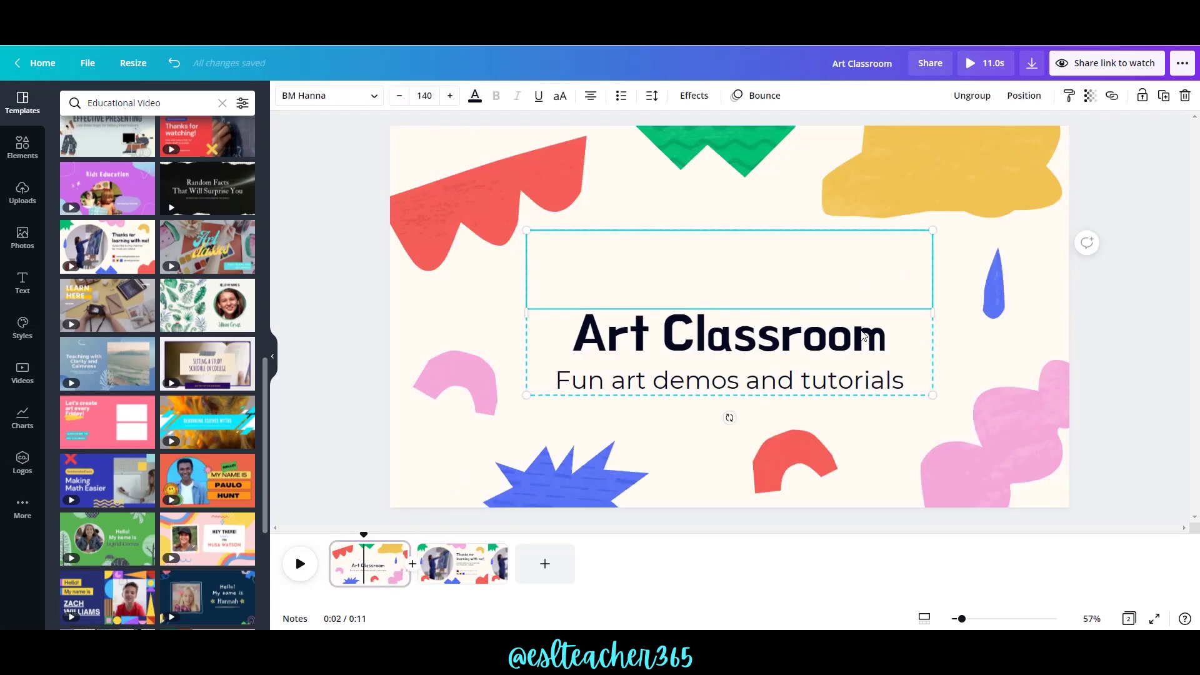
click(863, 337)
click(862, 337)
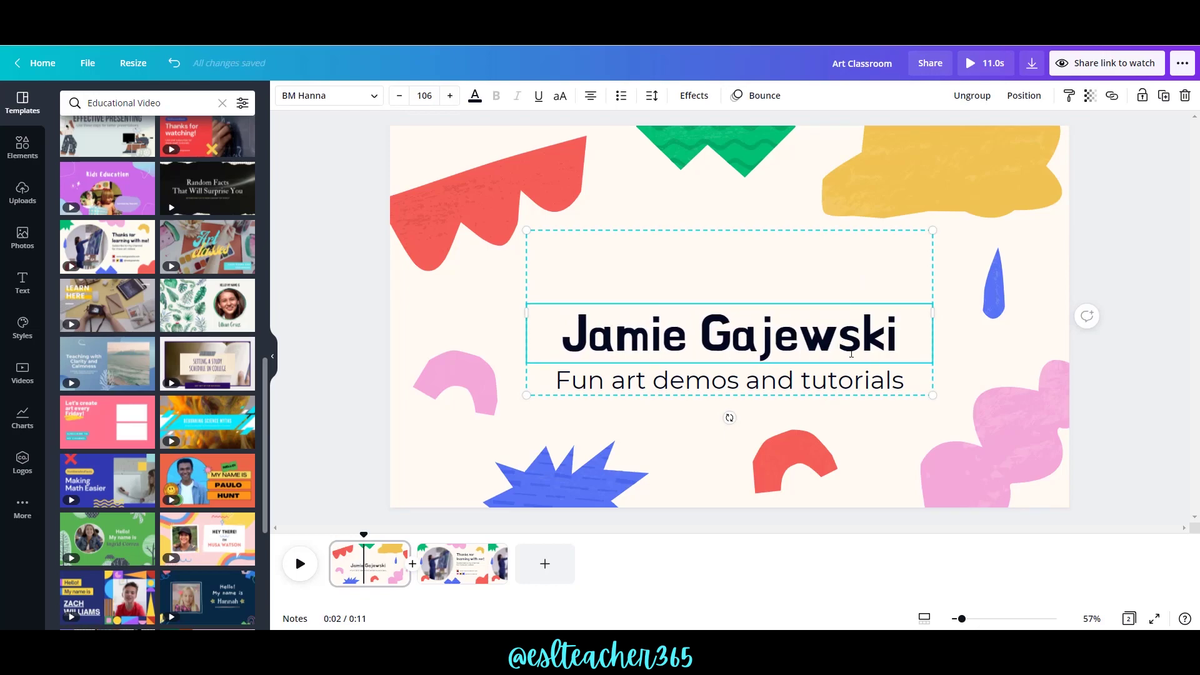
Change the subtitle to 'Certified Online Teacher' and nudge the text group upward to centre it.
click(853, 378)
click(853, 378)
text(Cer)
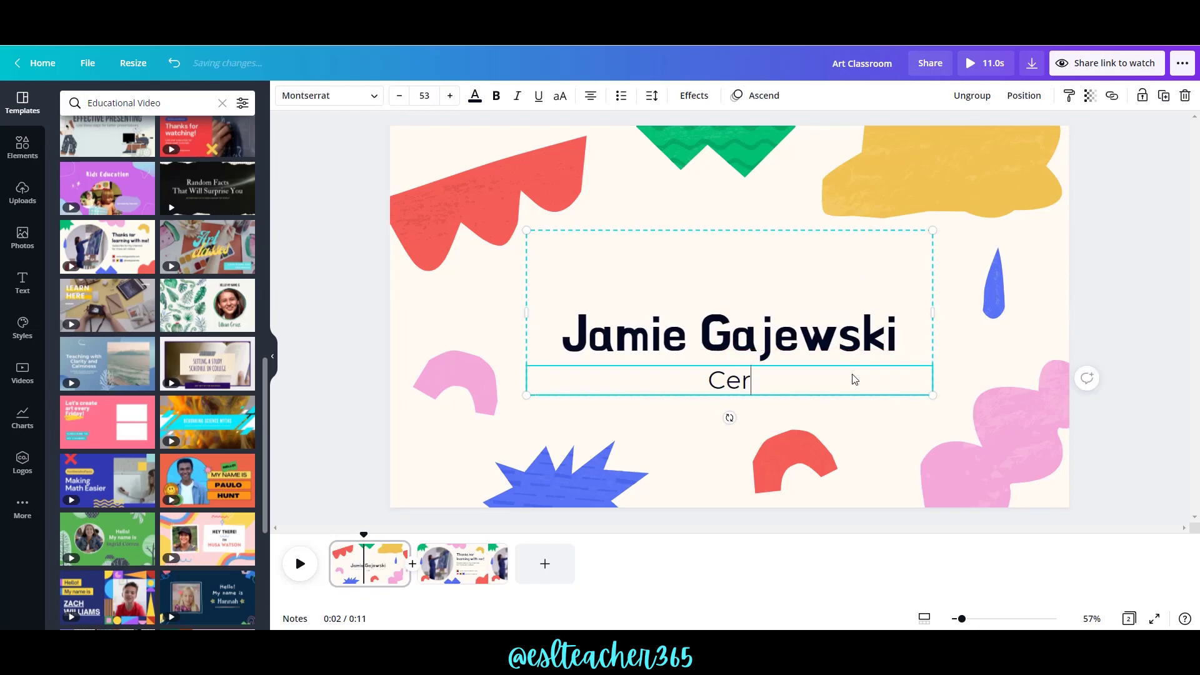
text(tified Onl)
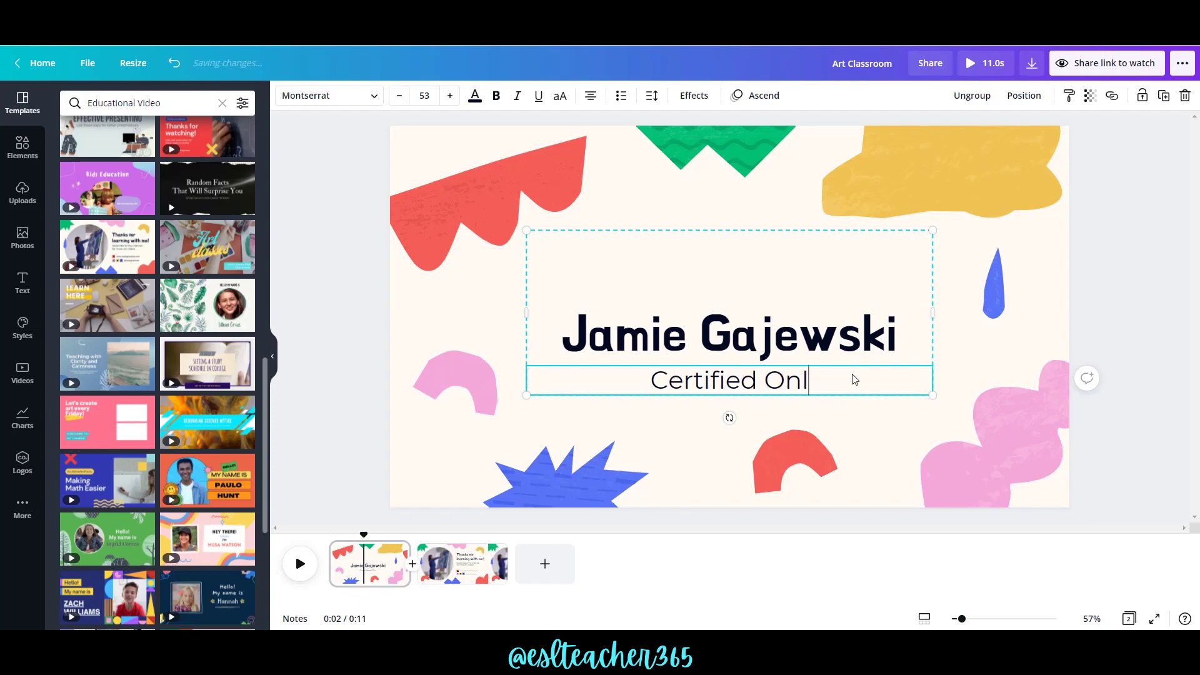
text(ine Teacher)
mouse_move(725, 328)
mouse_down()
mouse_move(737, 296)
mouse_move(731, 310)
mouse_up()
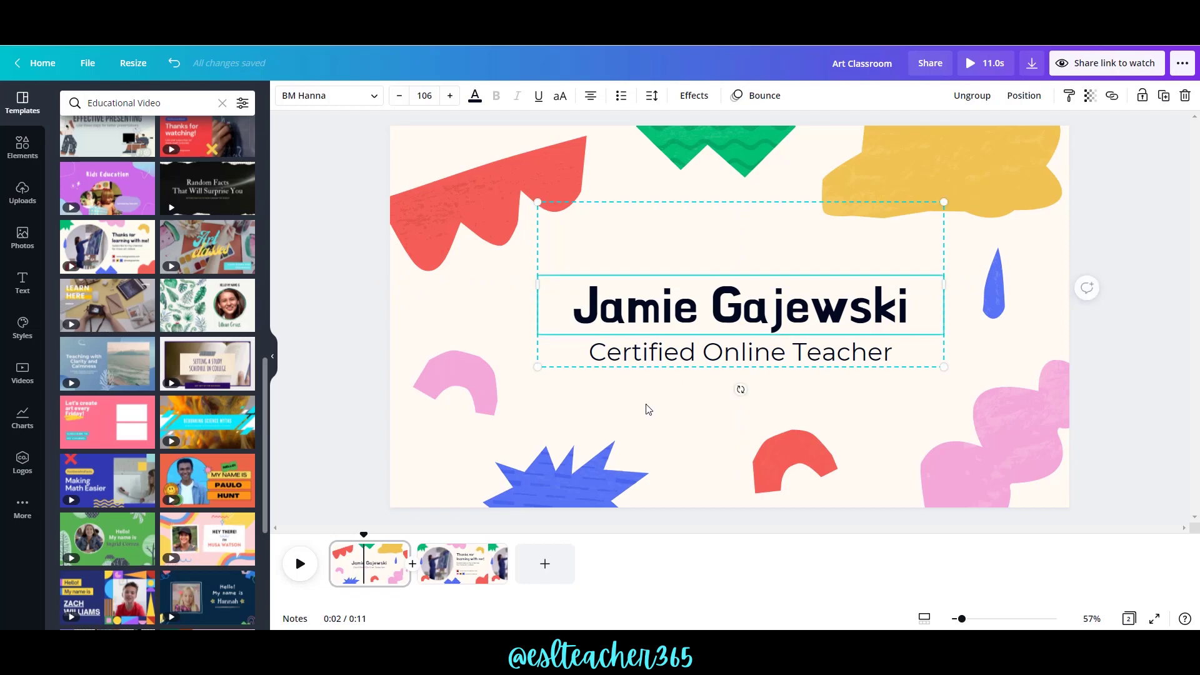
click(509, 400)
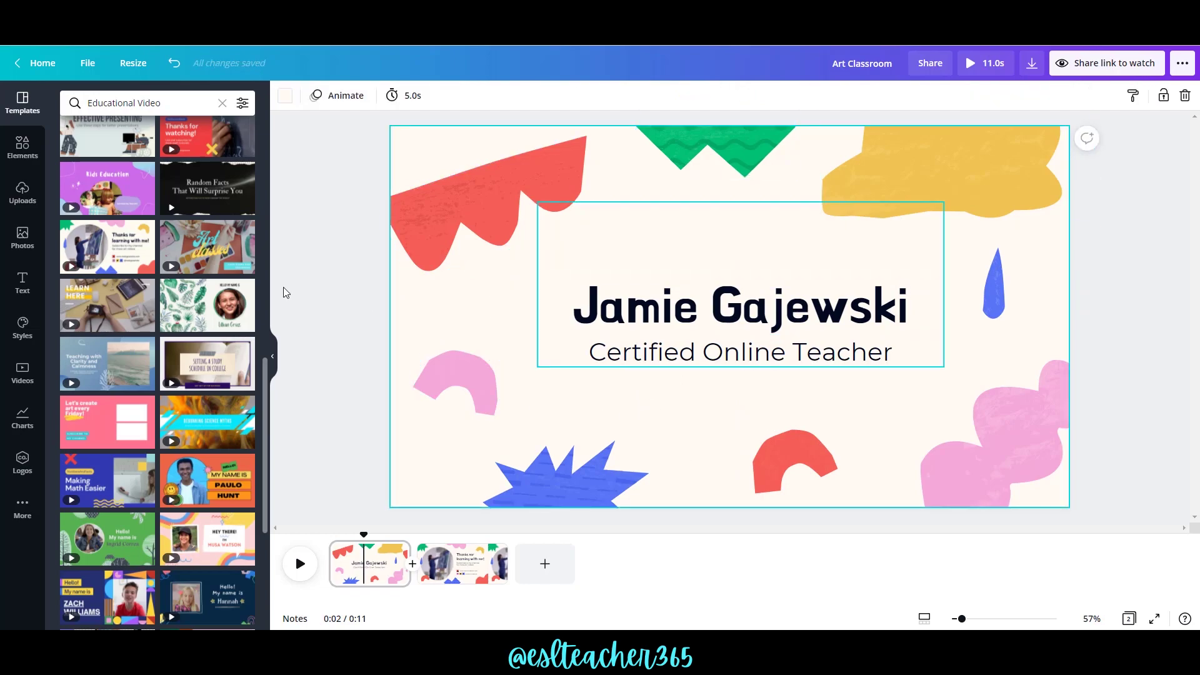
Search Elements for 'american flag' and place the round flag on the title page.
click(22, 147)
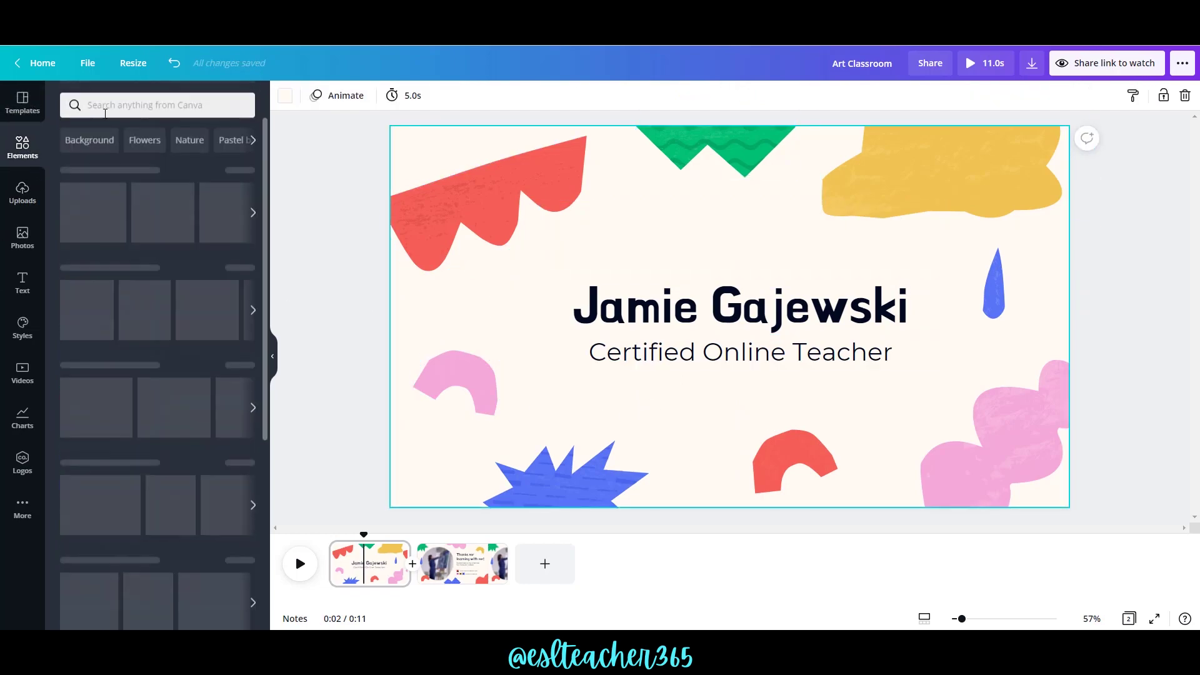
click(125, 103)
text(american f)
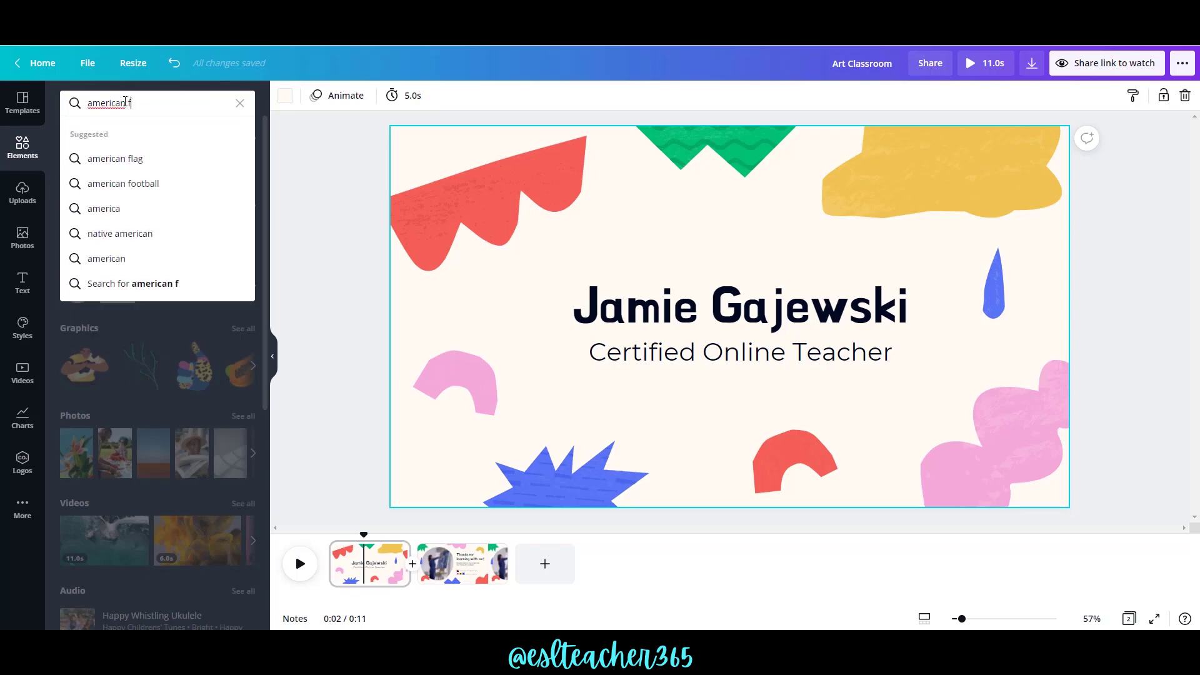
text(lag)
key(Return)
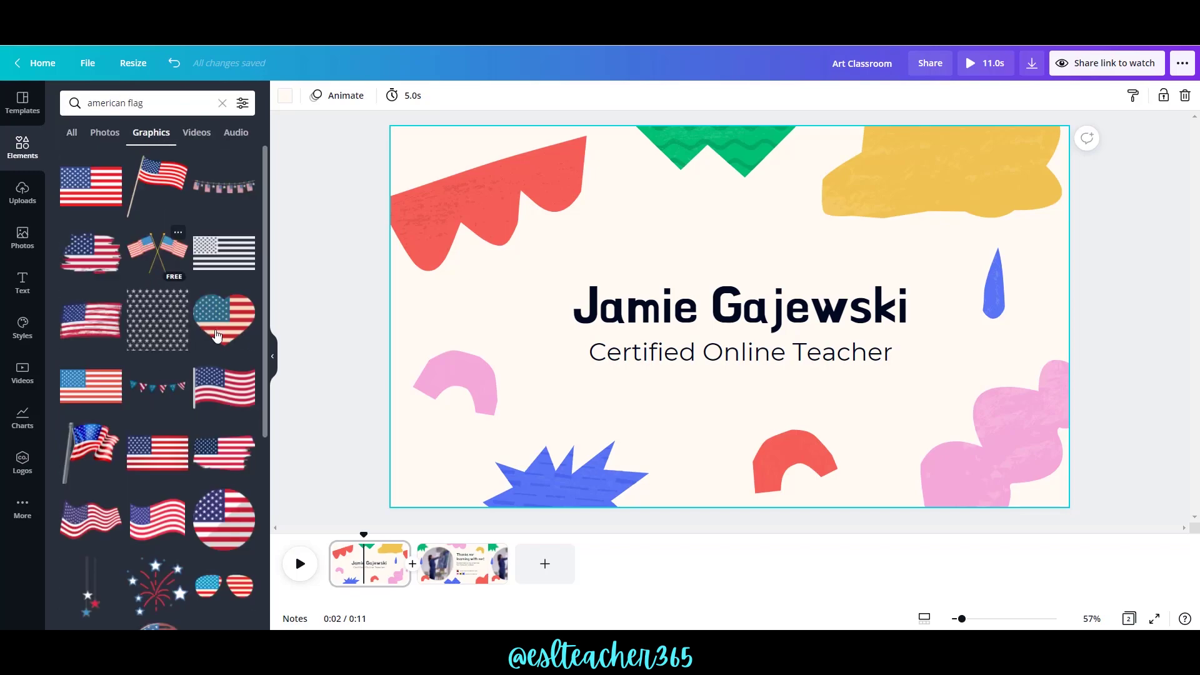
drag(250, 529, 700, 362)
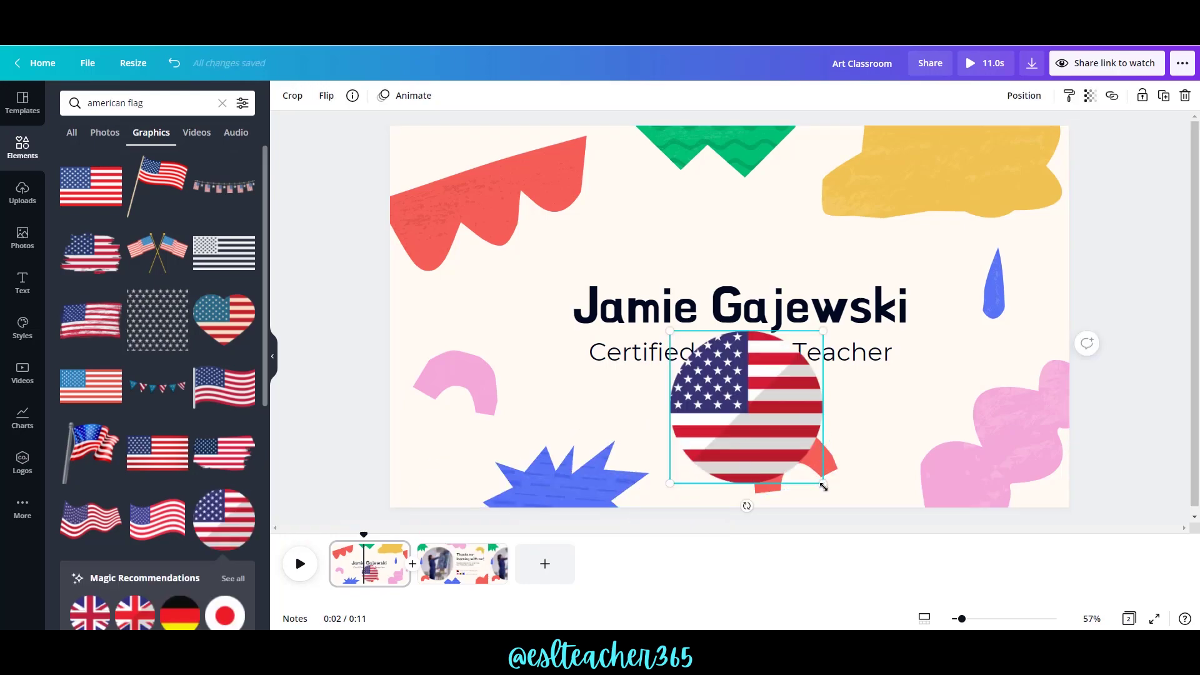
Shrink the flag to about a quarter size and move the red arch shape aside.
drag(798, 461, 737, 419)
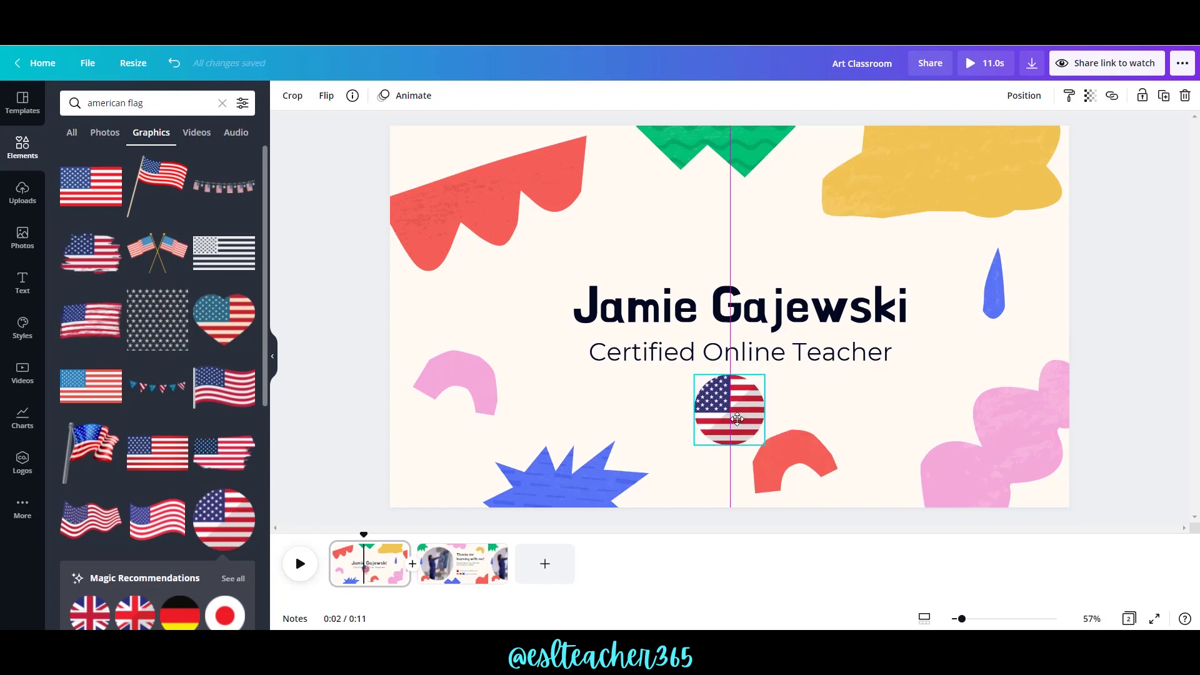
click(832, 462)
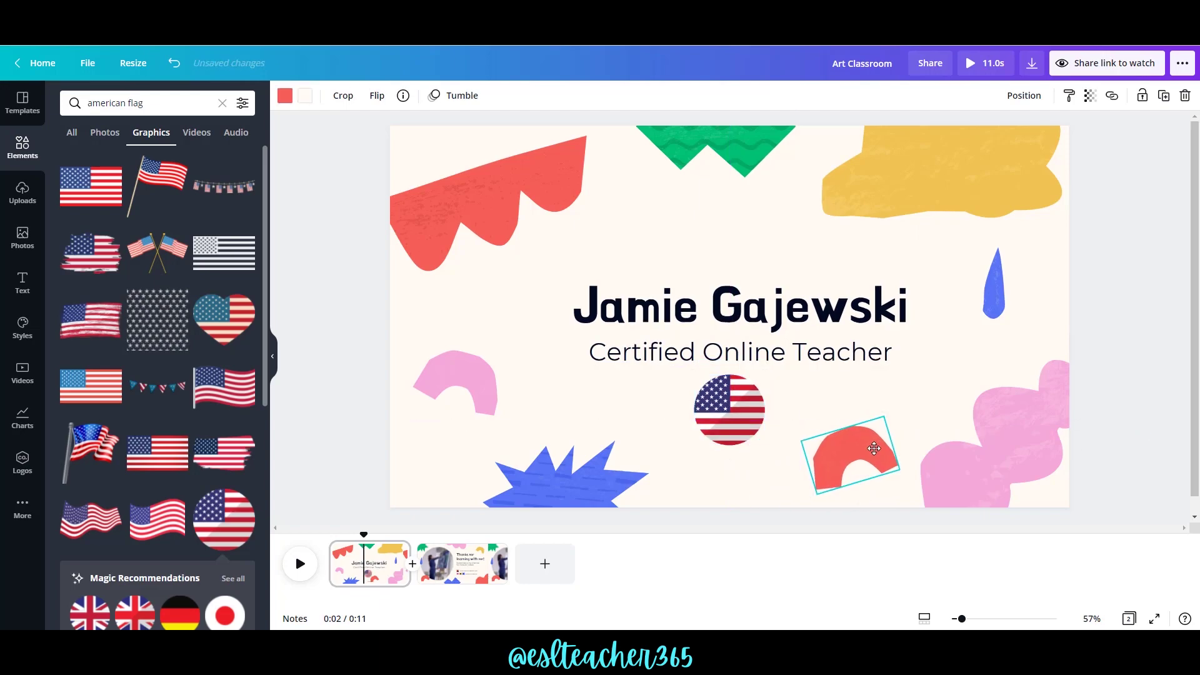
click(730, 404)
Shrink the flag slightly and recolour the top-left scalloped shape pink and lavender.
drag(764, 448, 734, 403)
click(478, 195)
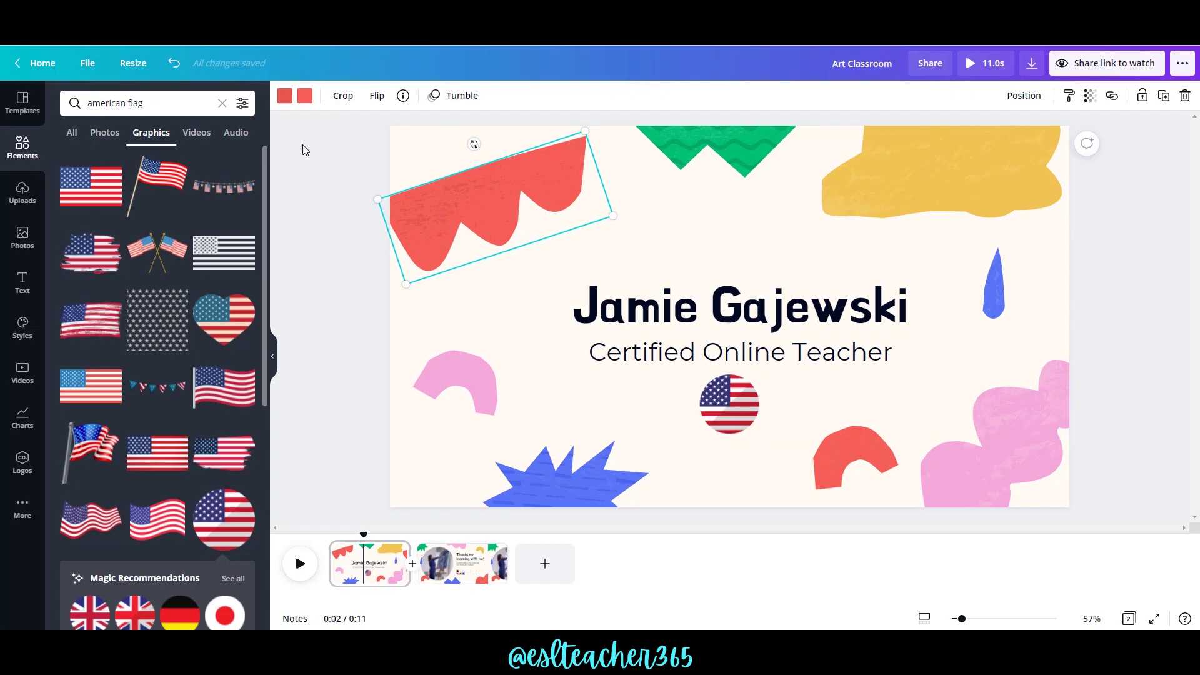
click(285, 99)
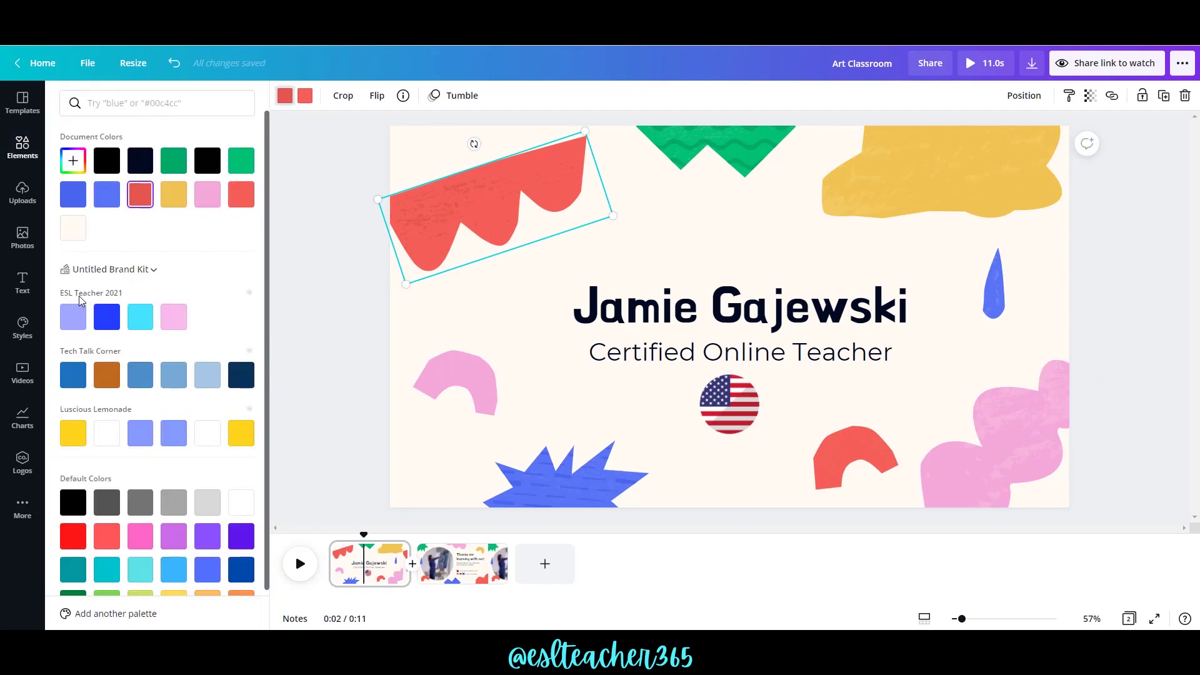
click(171, 318)
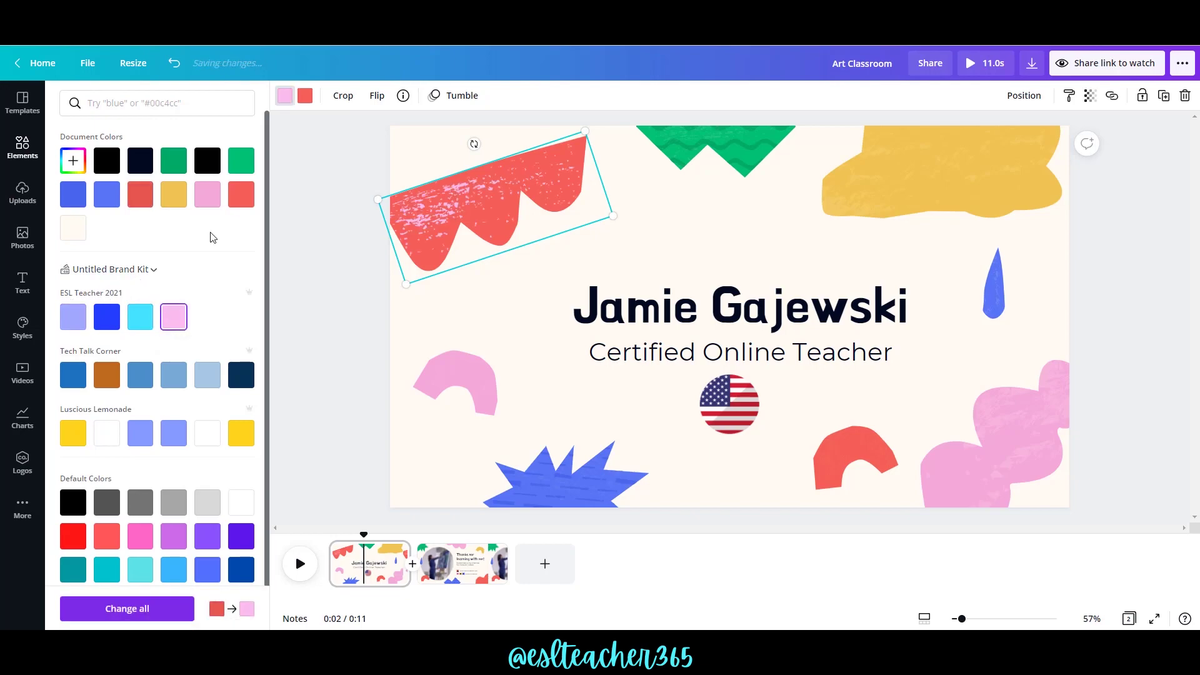
click(305, 97)
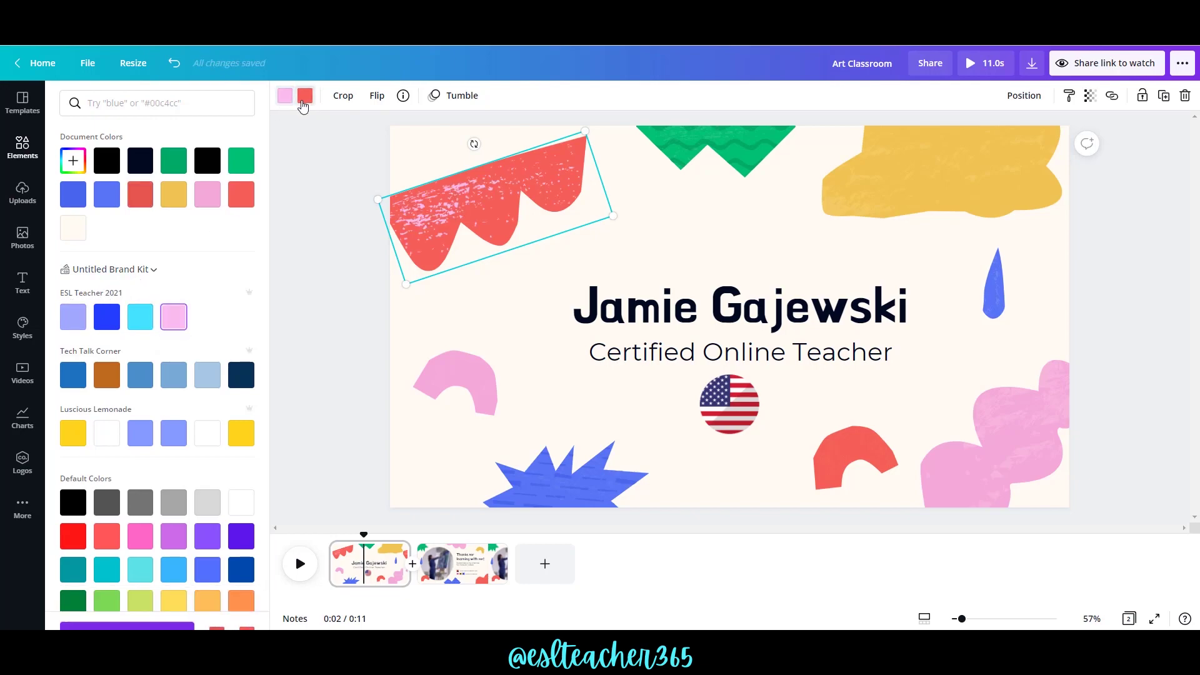
click(135, 323)
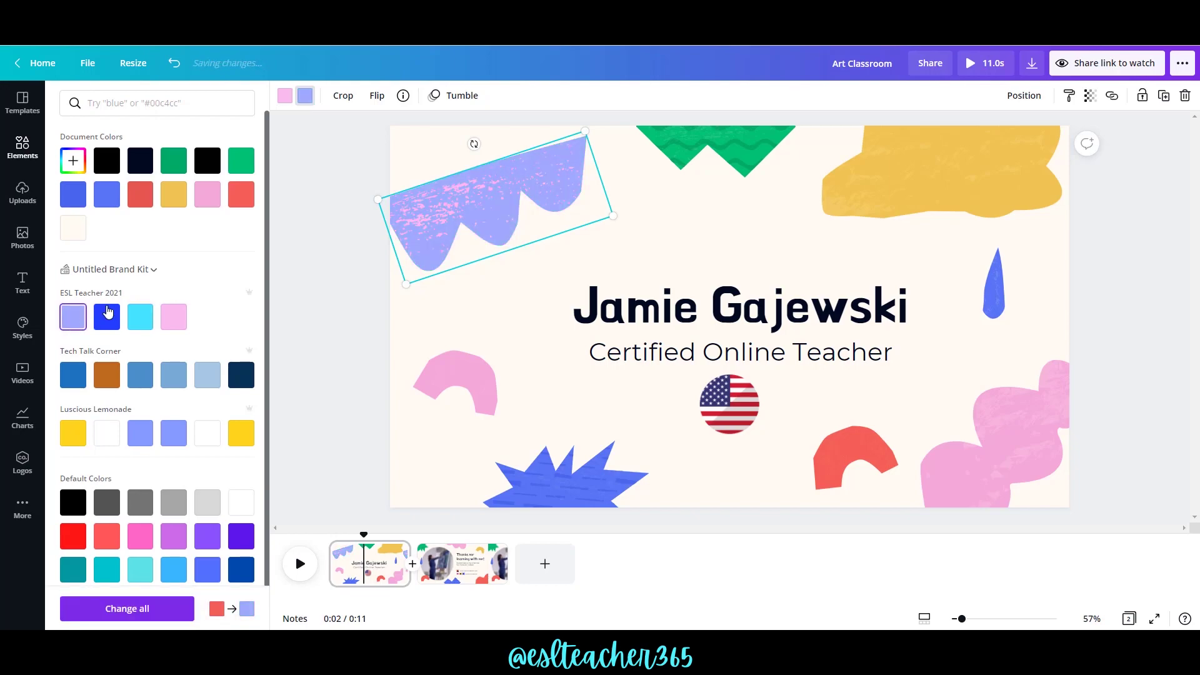
Recolour the top green zigzag on page one cyan and blue.
click(716, 147)
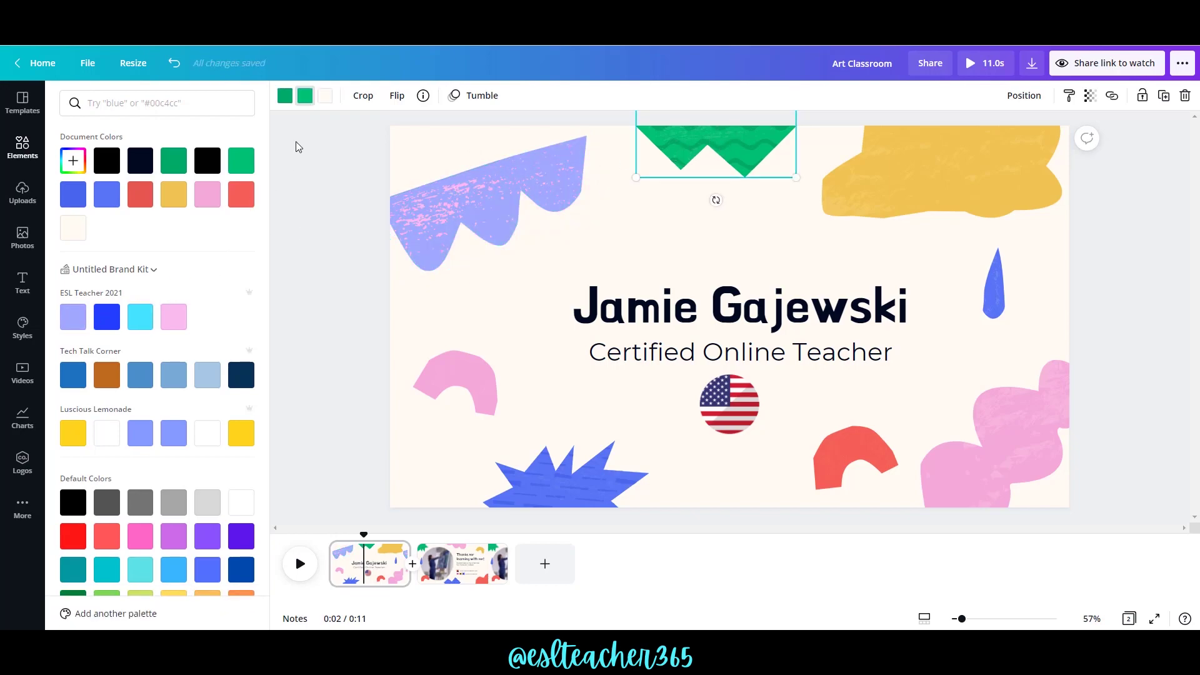
click(142, 320)
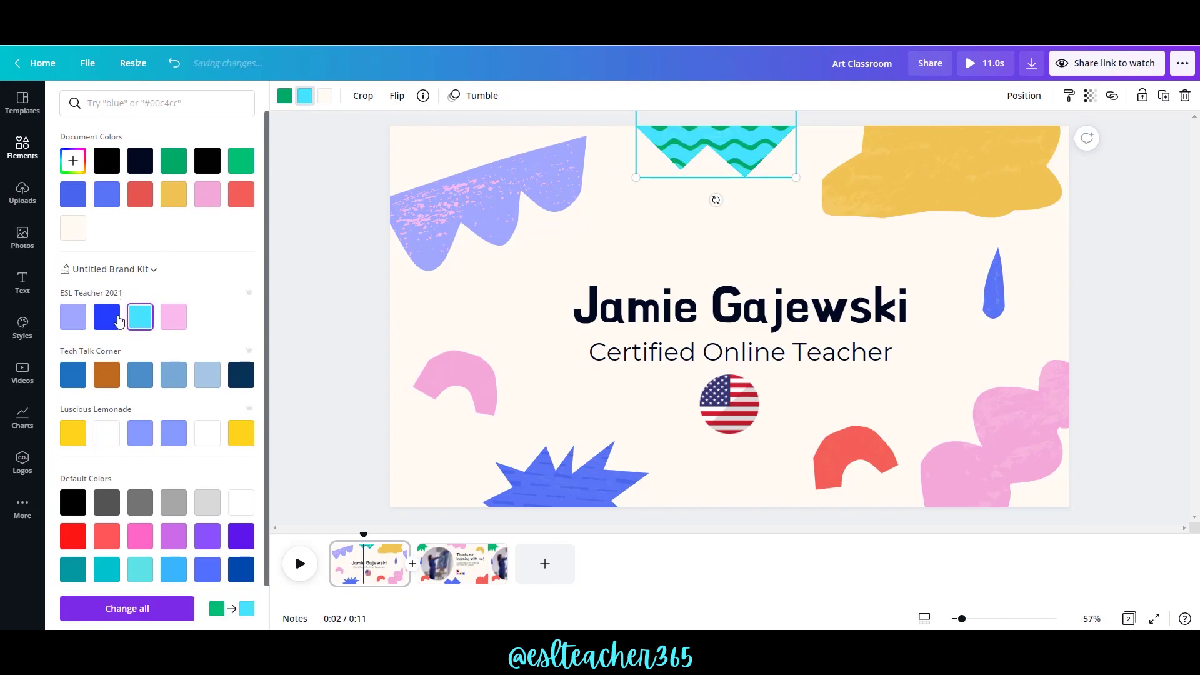
click(285, 95)
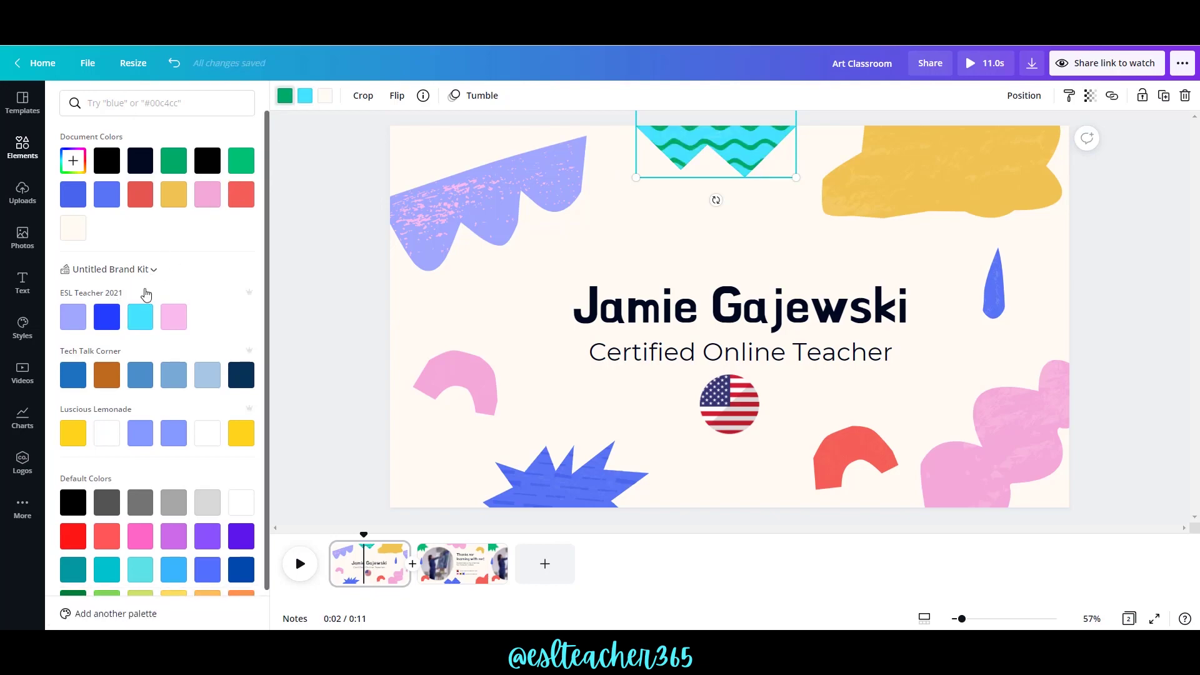
click(115, 318)
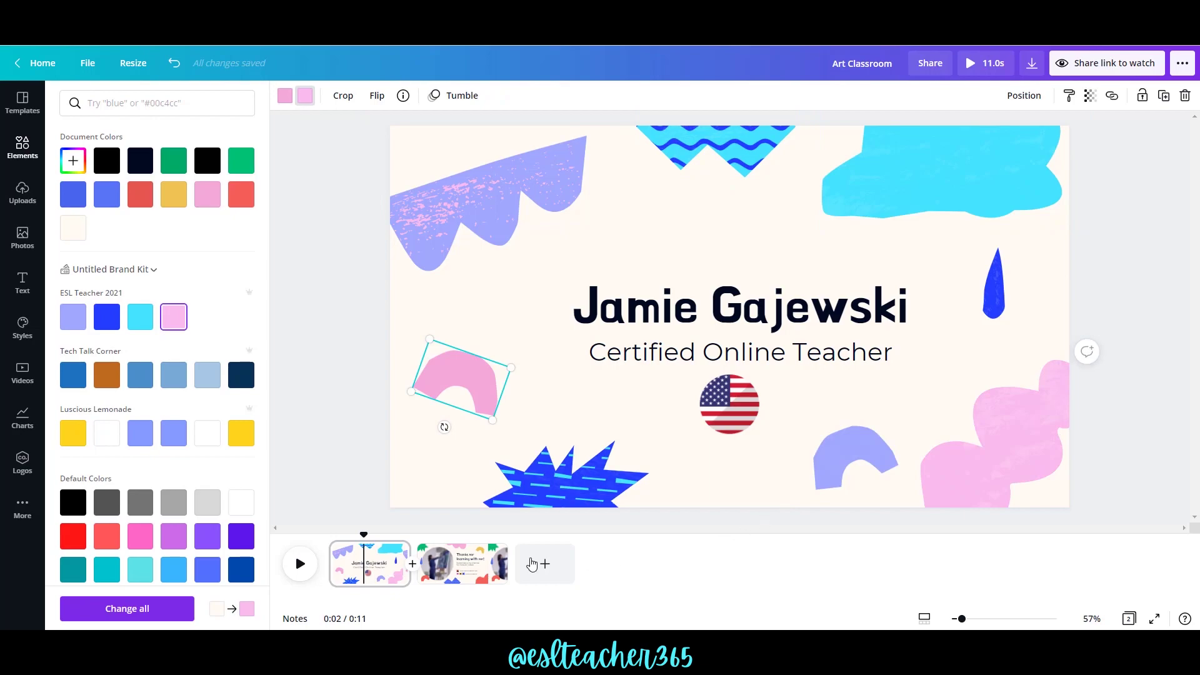
Recolour the top-left zigzag on page two blue with cyan stripes.
click(485, 564)
click(433, 157)
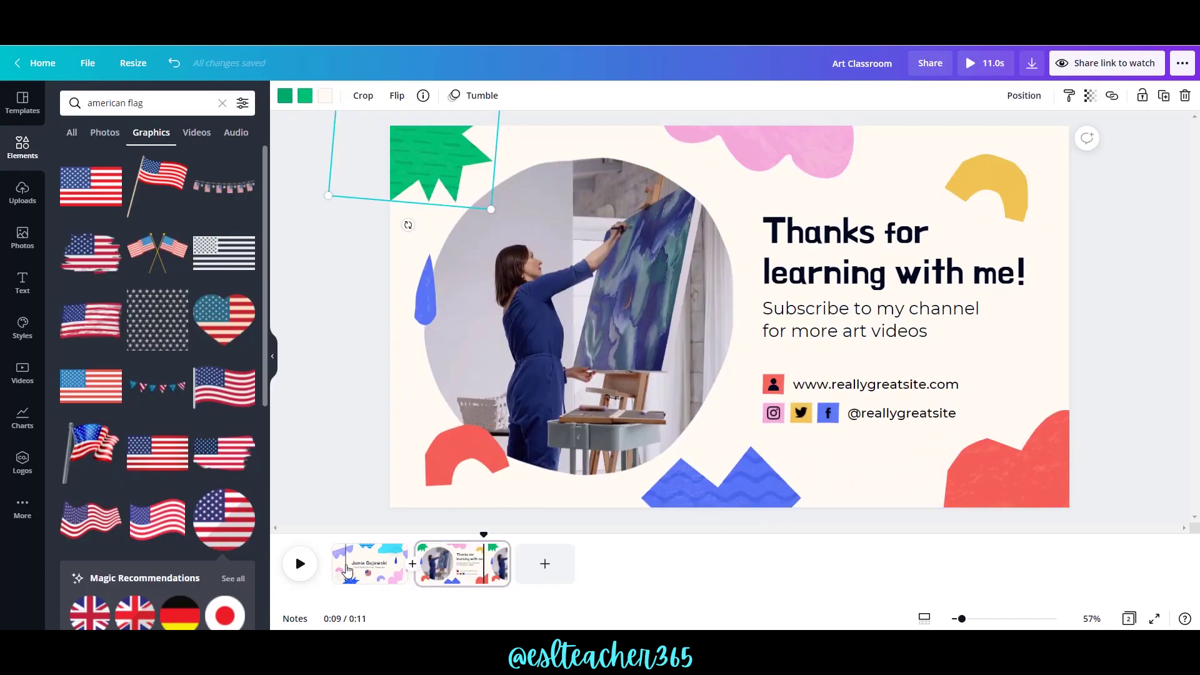
click(305, 97)
click(115, 318)
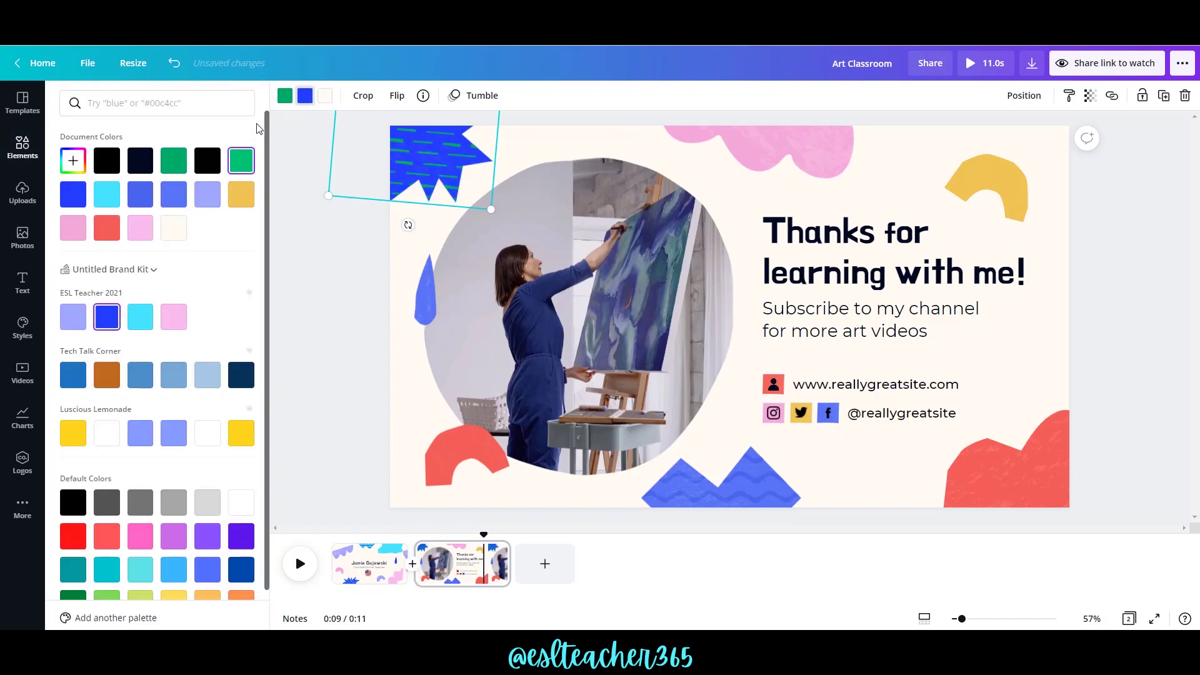
click(287, 96)
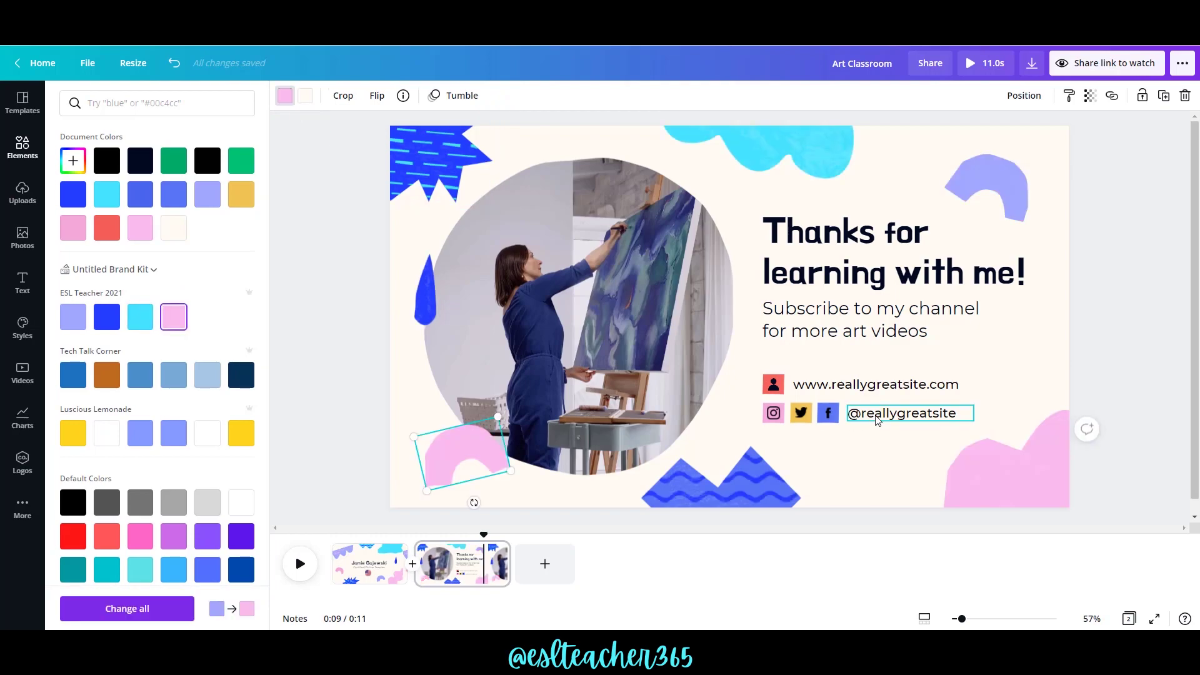
click(959, 415)
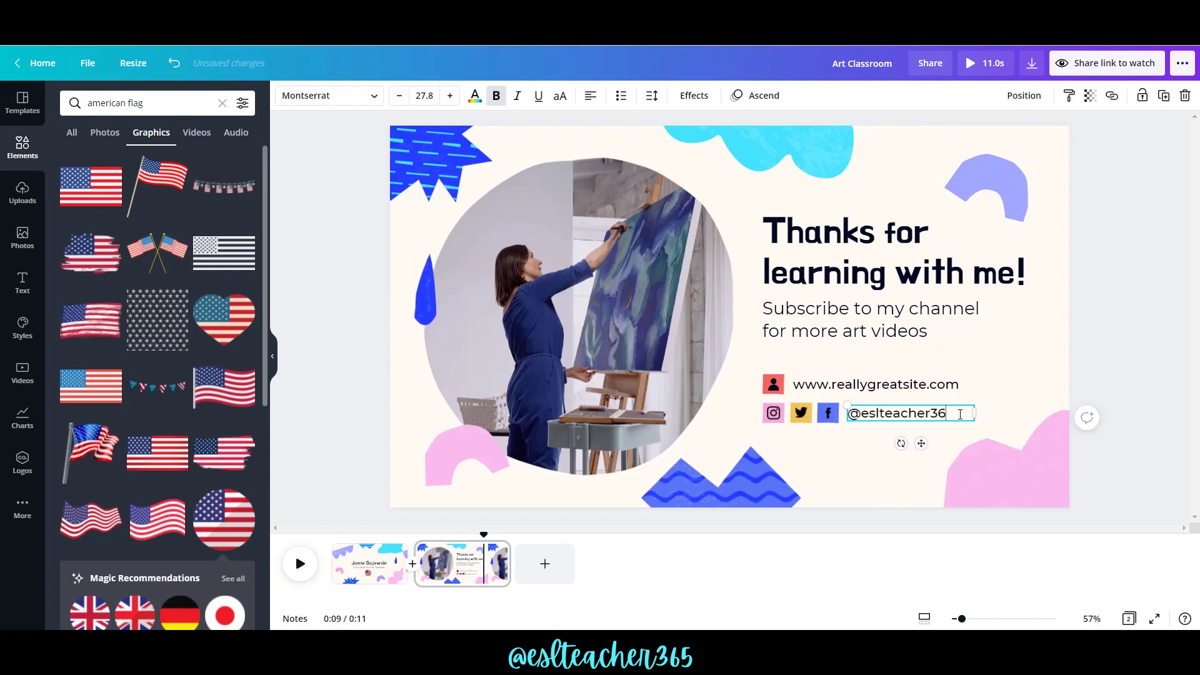
Begin the website address, change the heading to 'I'm looking forward to teaching you', and start the subheading.
double_click(916, 382)
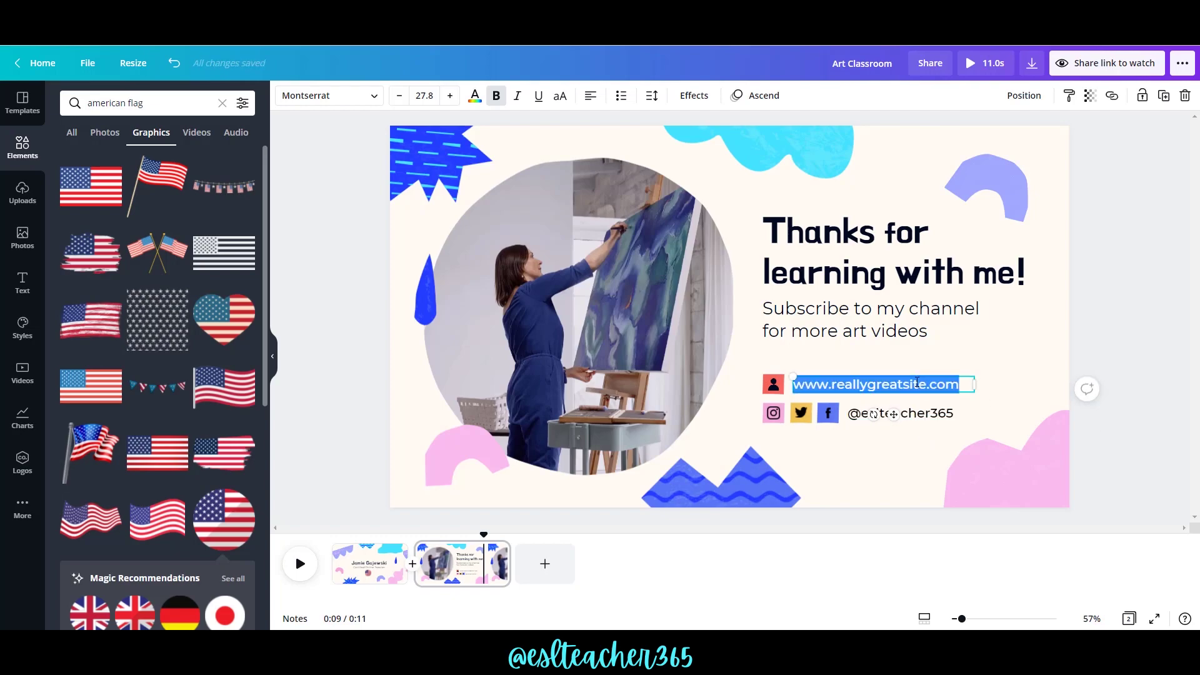
text(www.eslteacher365)
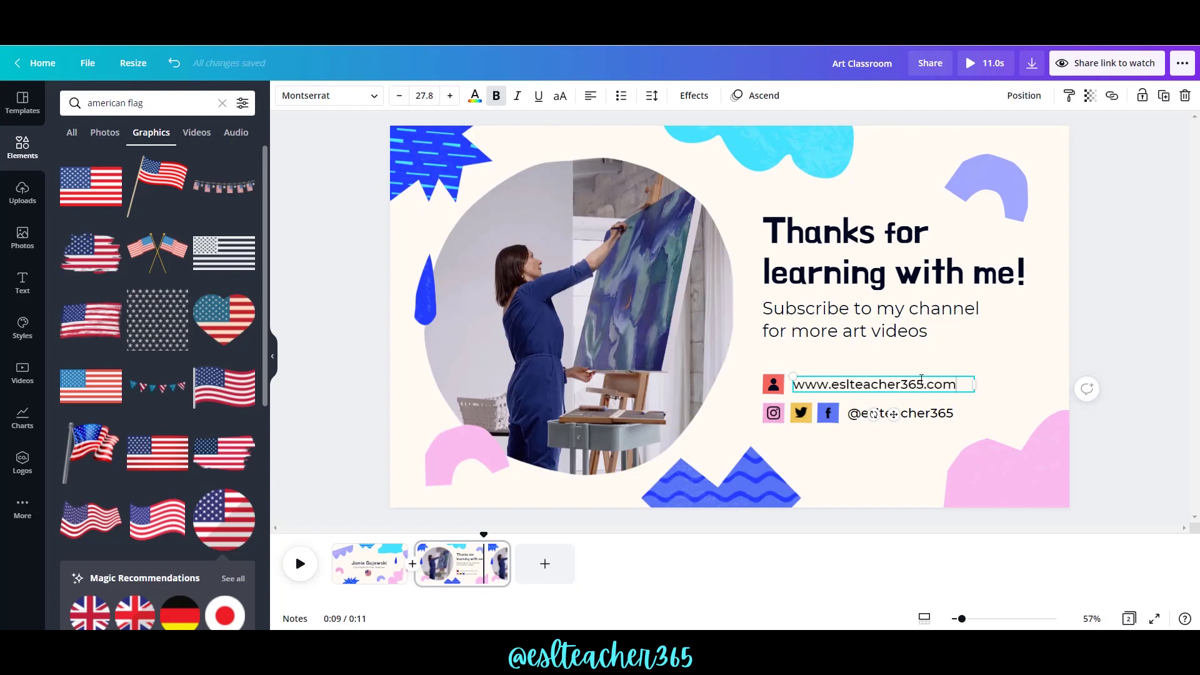
double_click(1019, 276)
key(BackSpace)
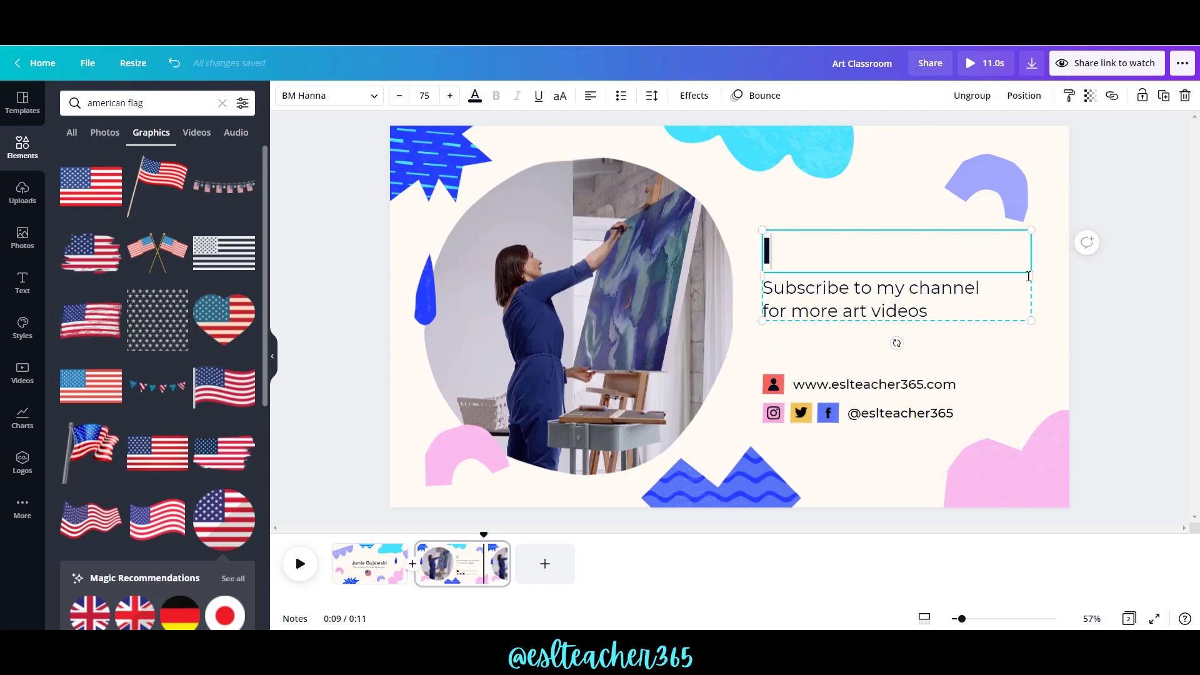
text(I'm looking)
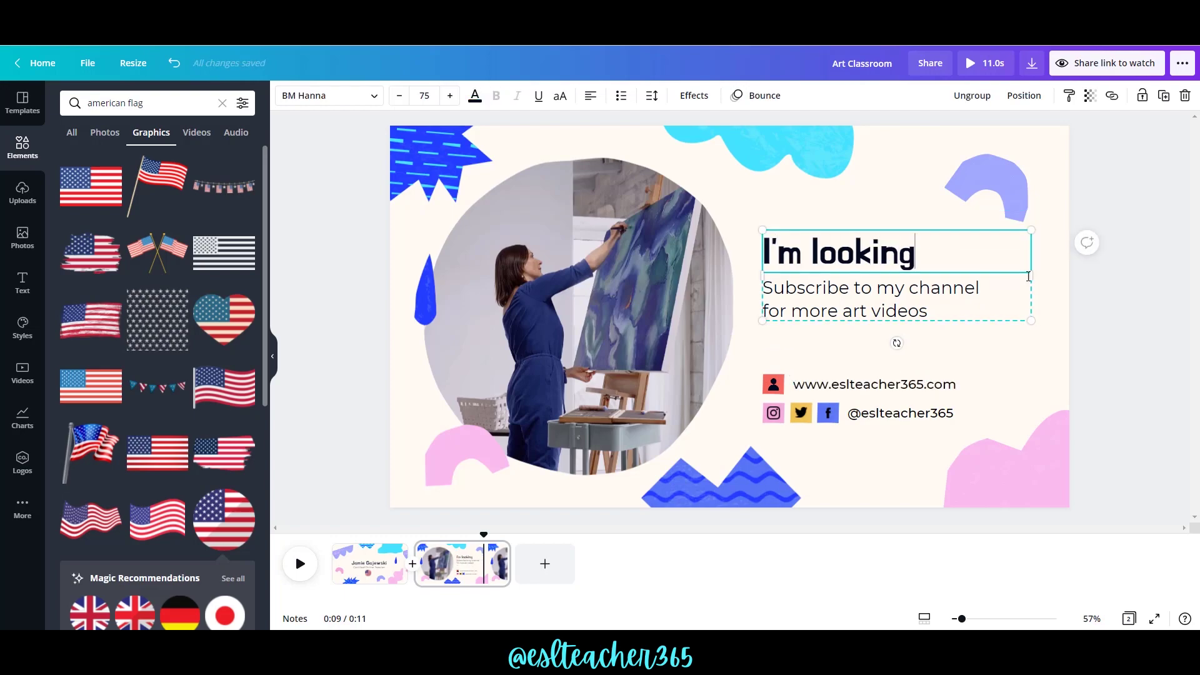
text( forward to)
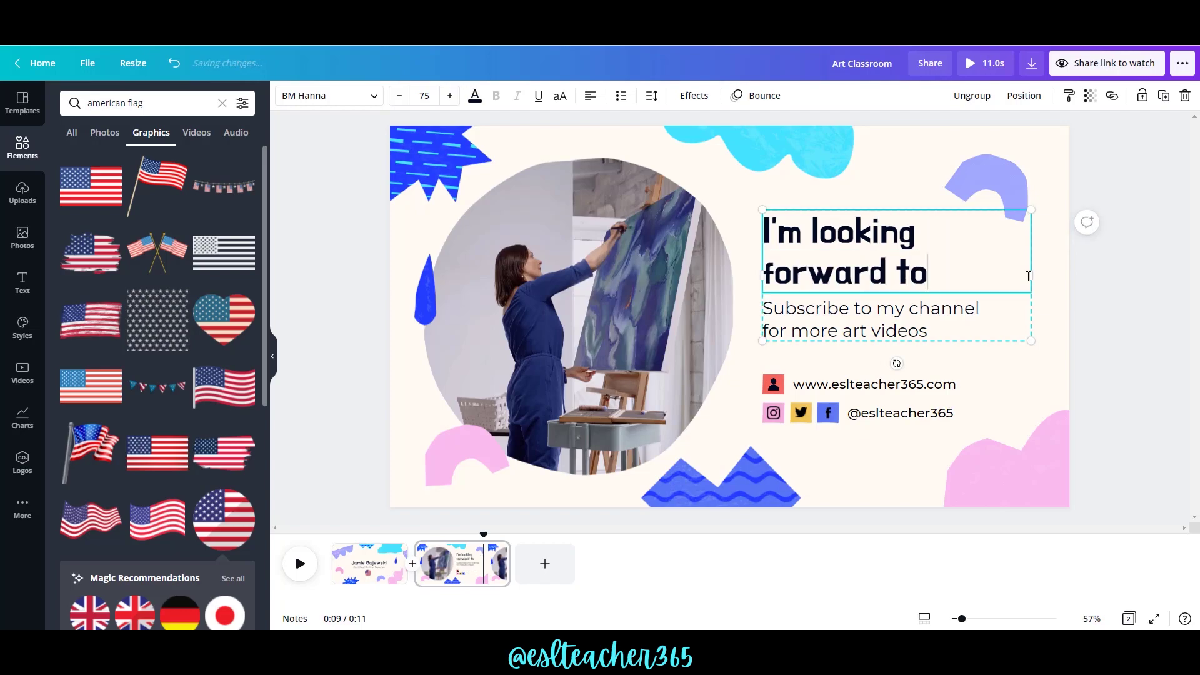
text( teaching you!)
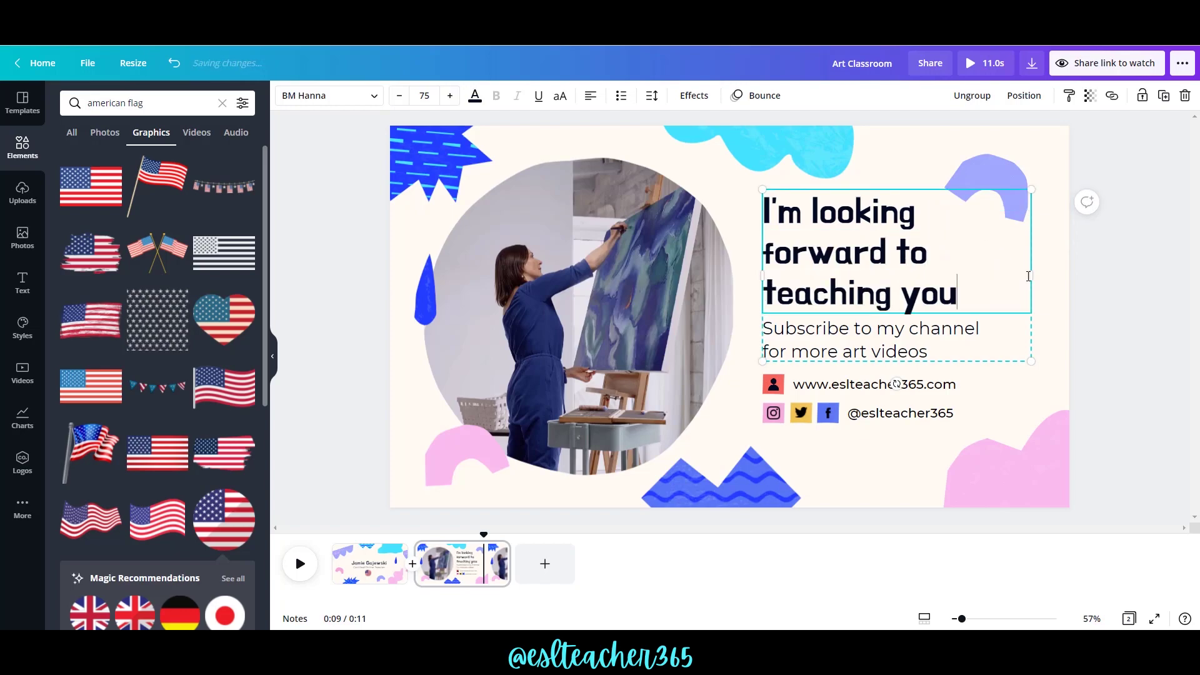
double_click(913, 356)
text(Follow me for more)
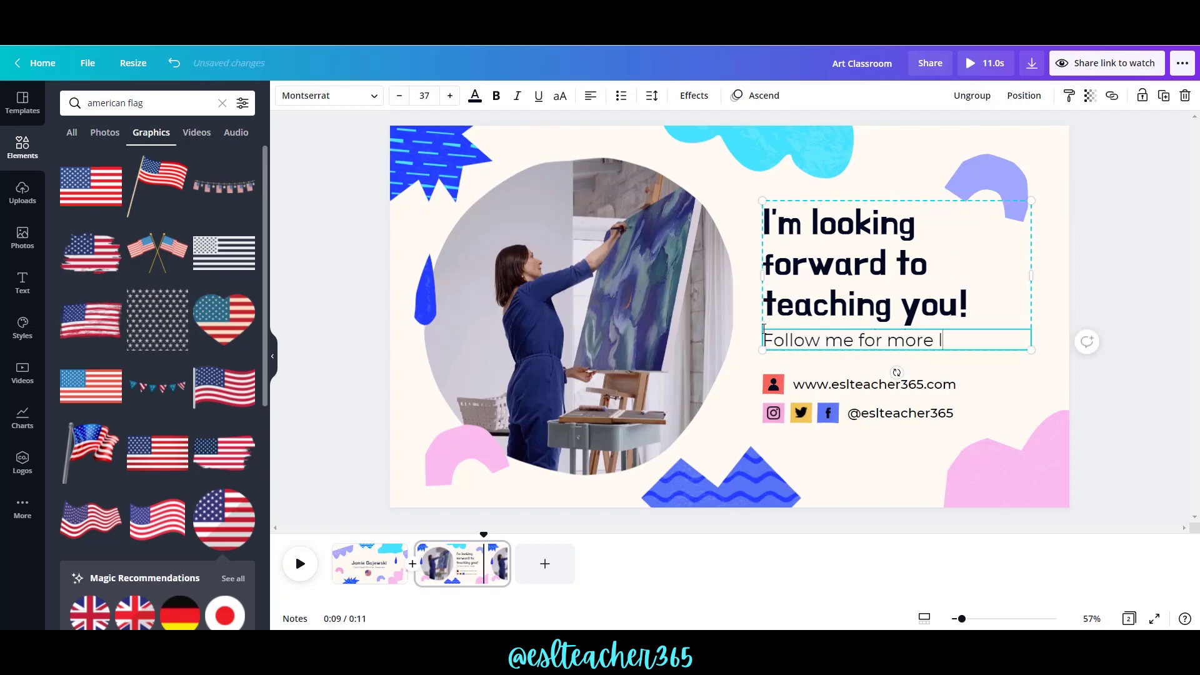
text(d tips.)
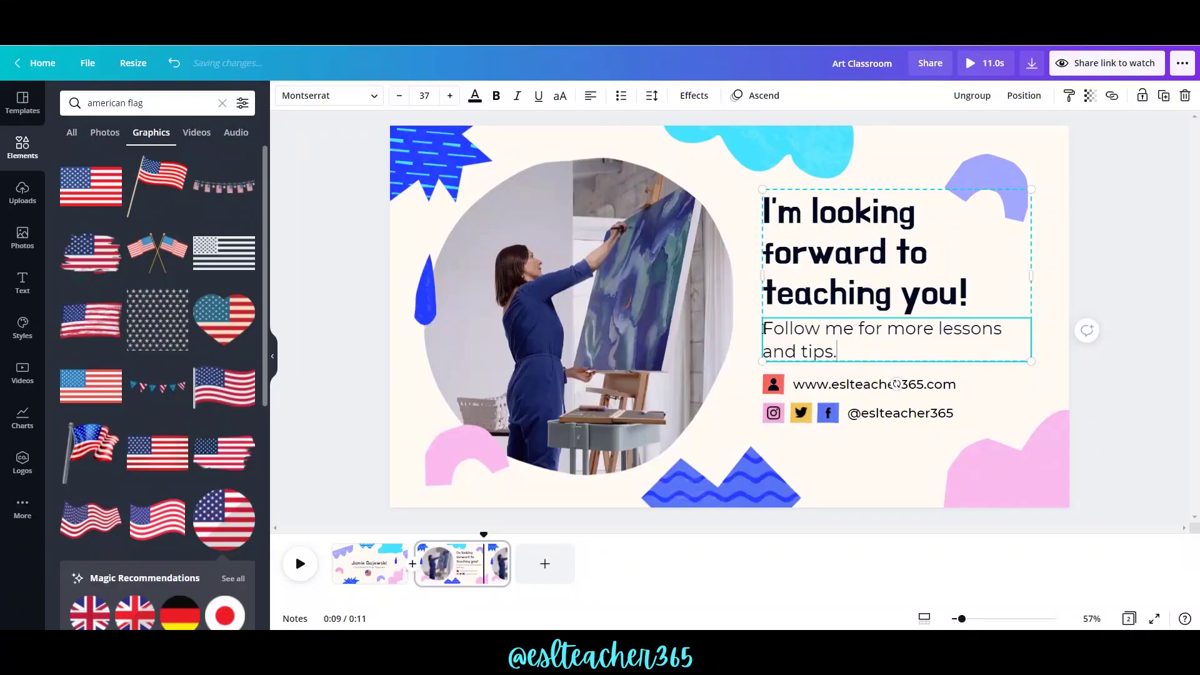
Recolour the red person icon cyan.
right_click(771, 384)
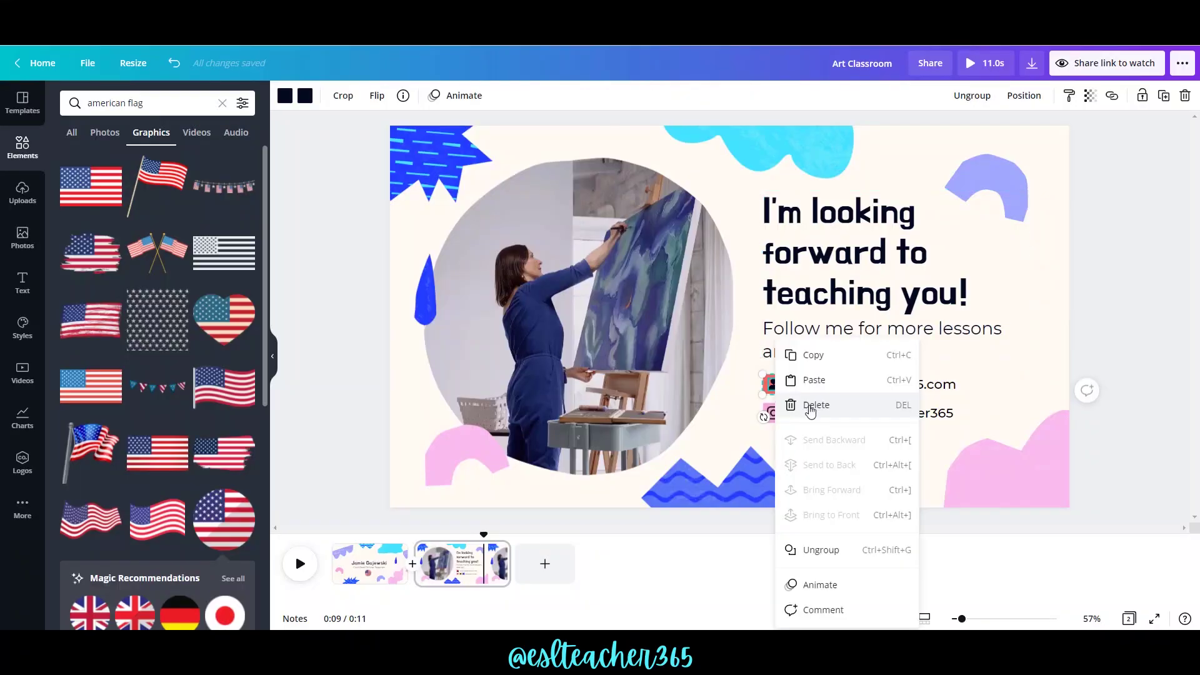
click(811, 549)
click(766, 384)
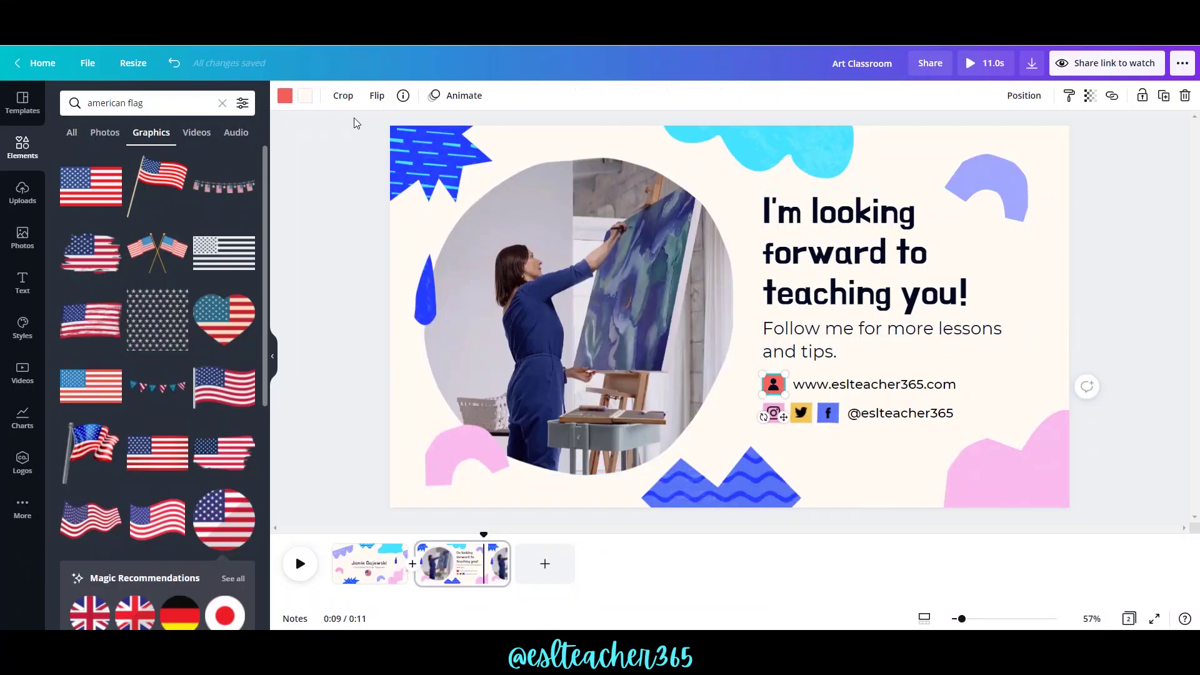
click(285, 97)
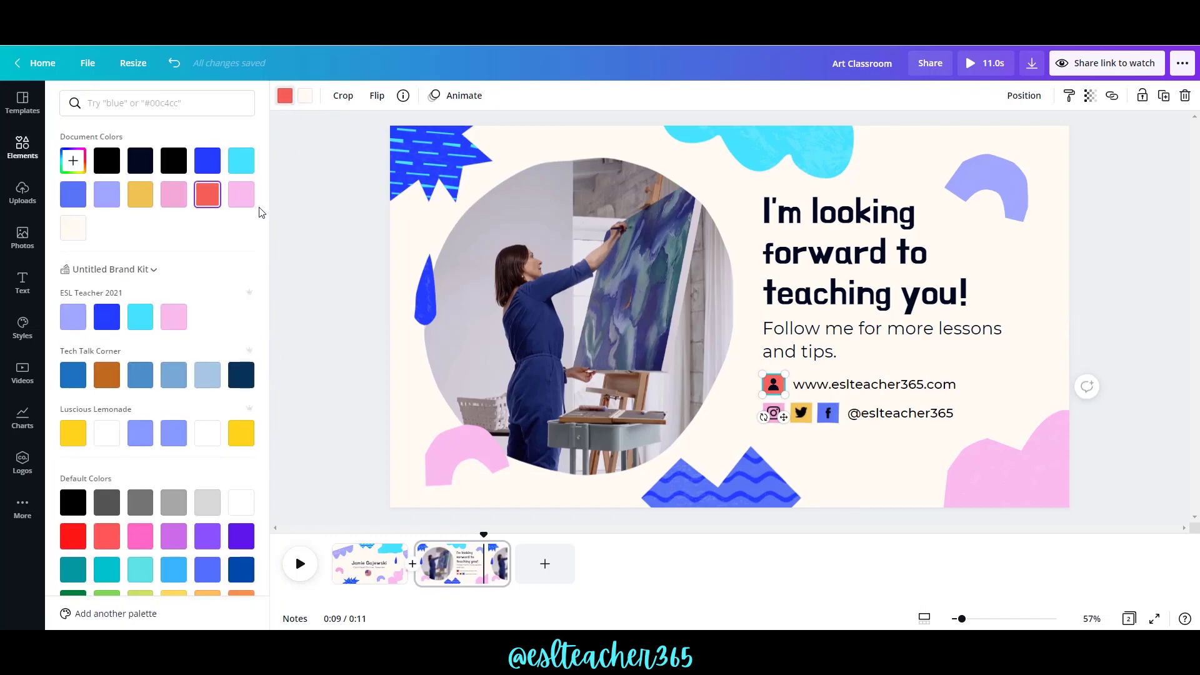
click(144, 318)
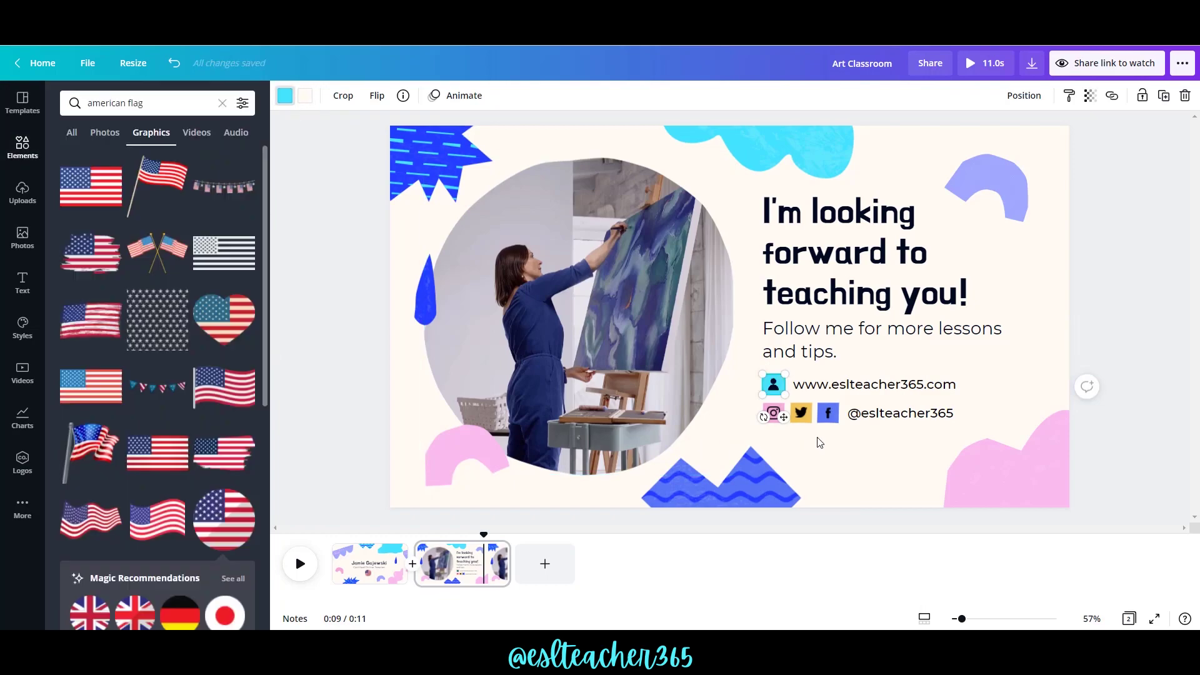
Ungroup the Facebook icon and recolour it blue.
click(829, 414)
right_click(829, 414)
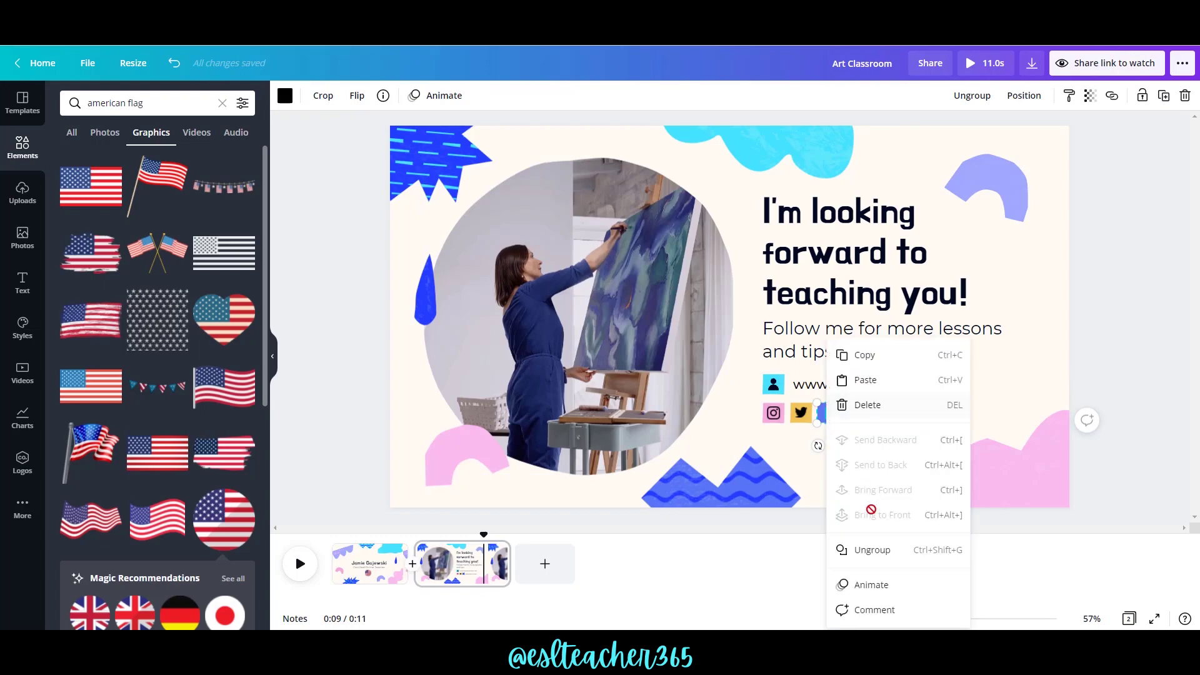
click(870, 552)
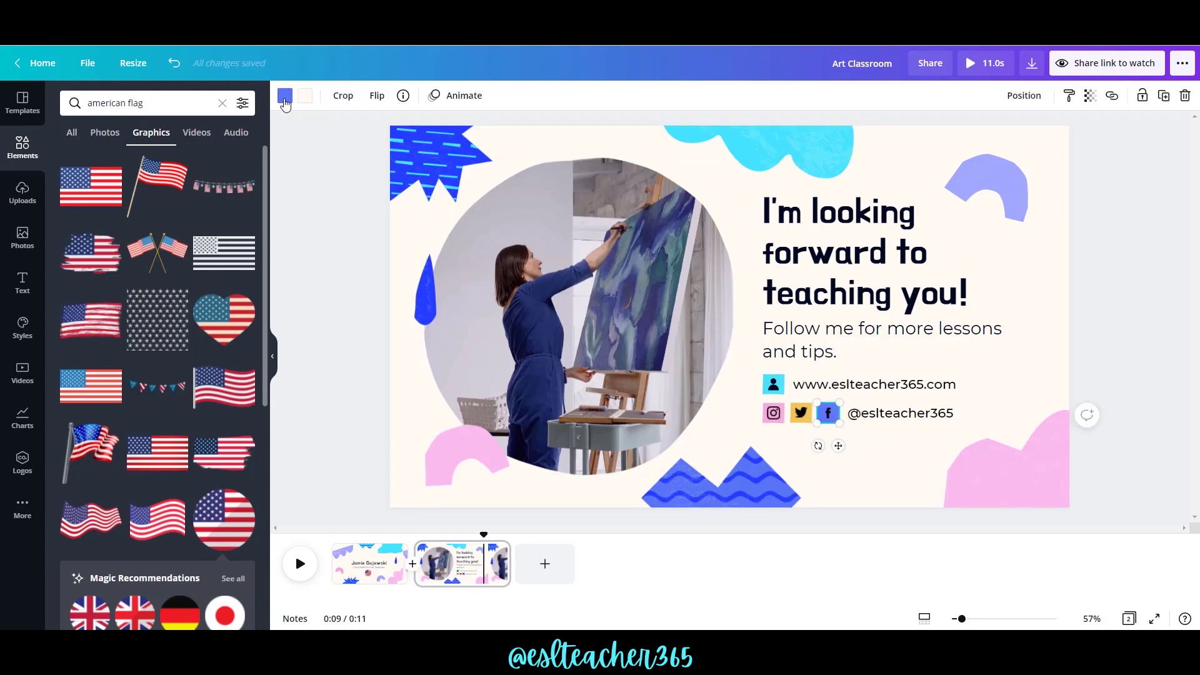
click(283, 96)
click(100, 285)
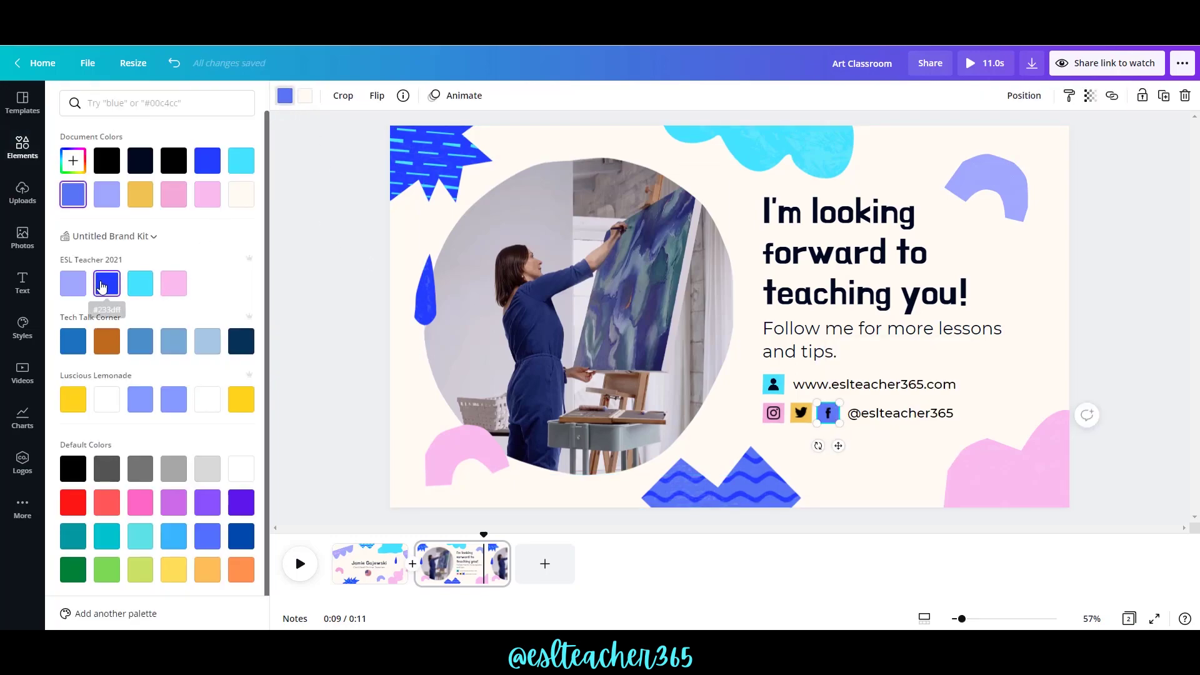
click(744, 394)
Duplicate the second page as a third page.
mouse_move(498, 558)
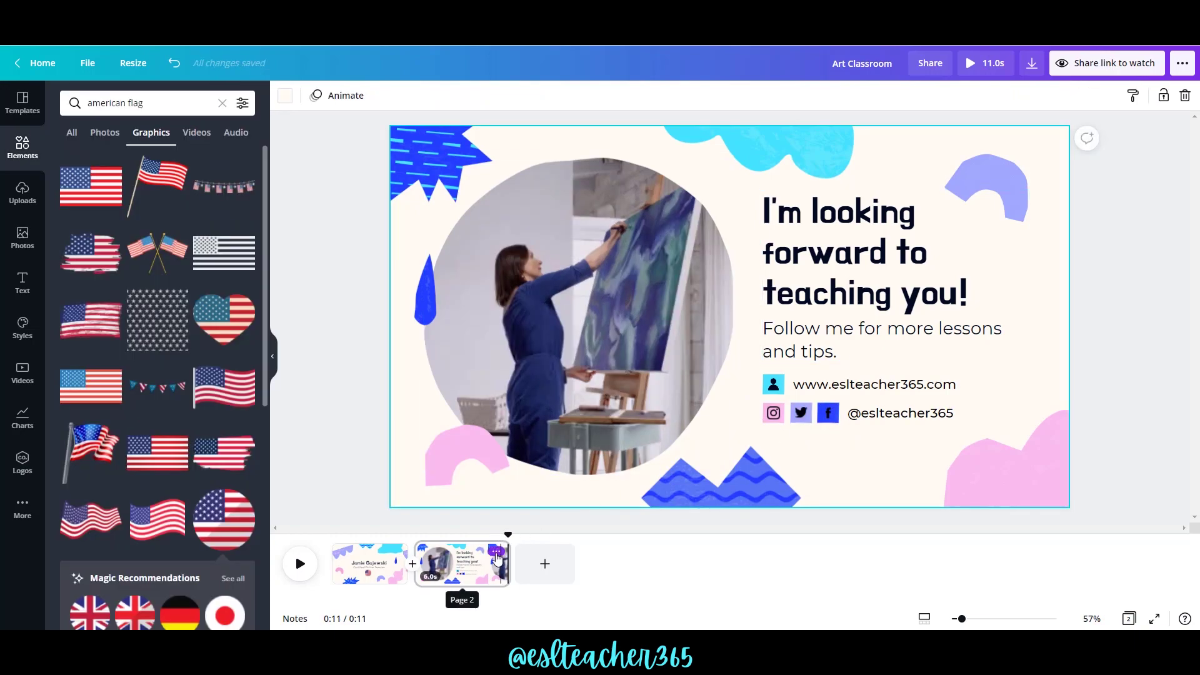
click(497, 552)
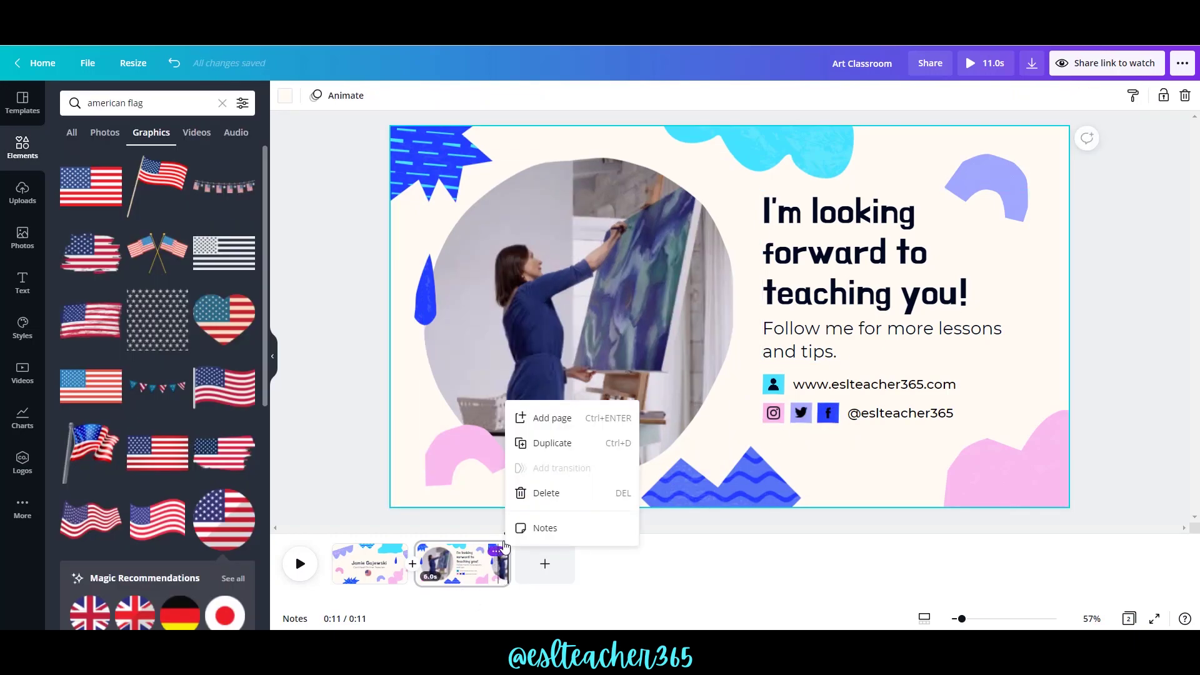
click(545, 445)
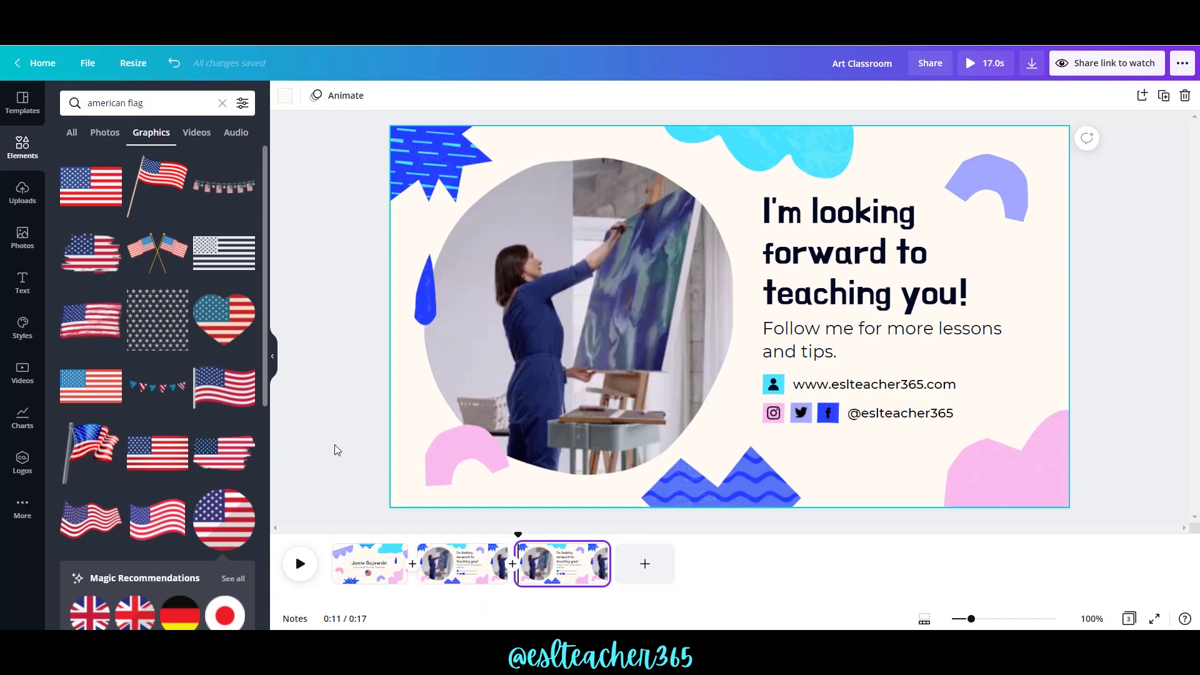
Delete the heading text group, contact icon and website text from the page.
click(902, 306)
right_click(902, 305)
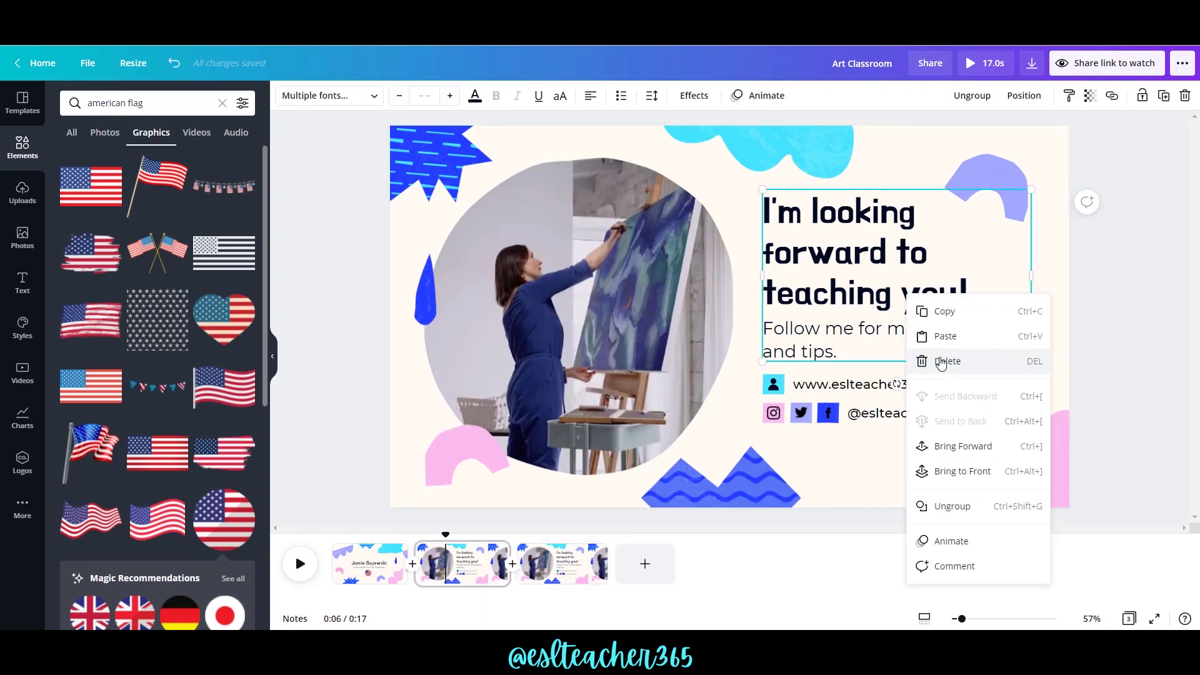
click(941, 362)
click(773, 384)
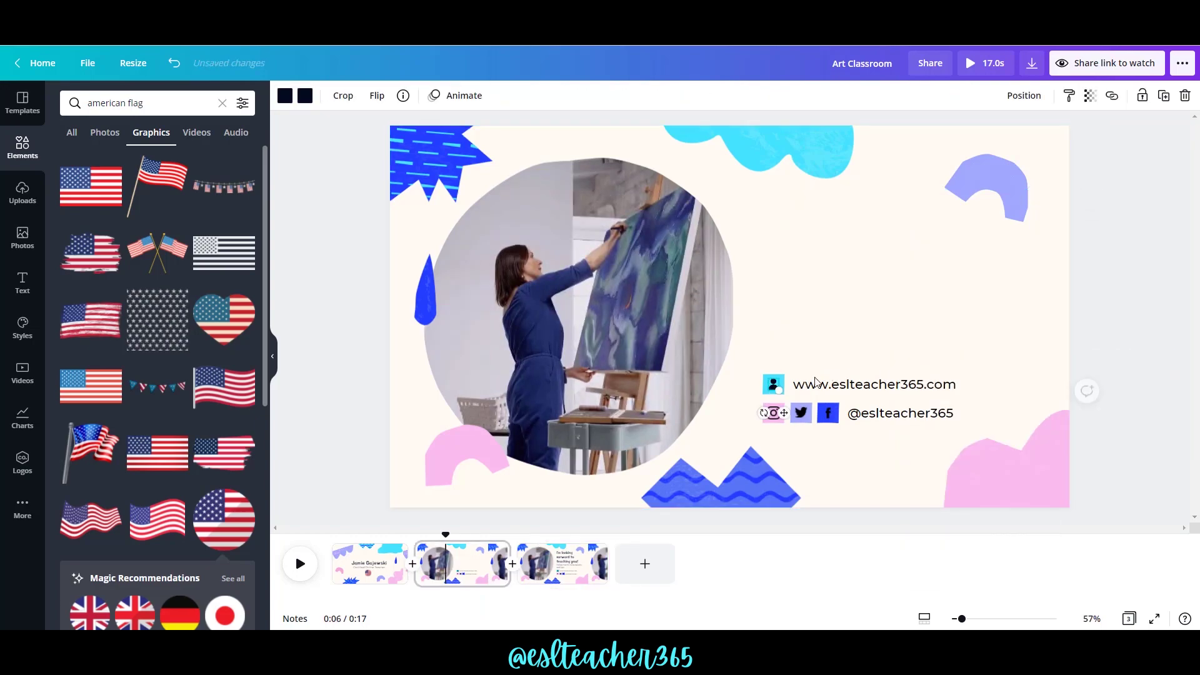
key(Delete)
click(822, 387)
key(Delete)
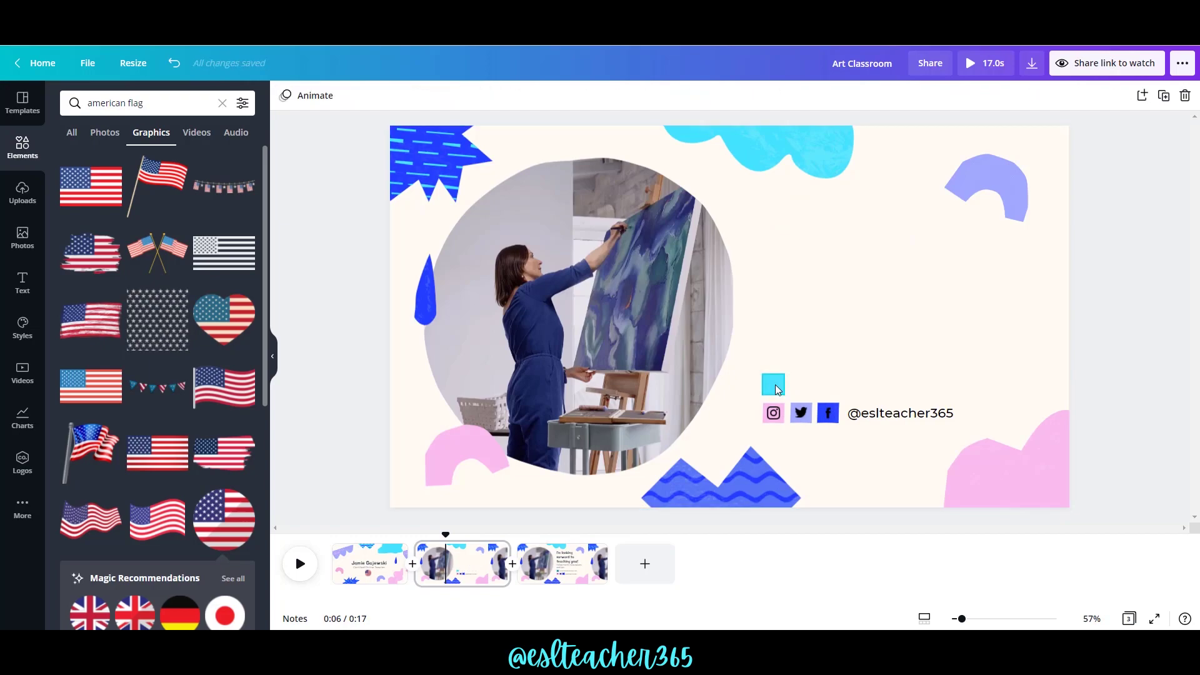
Move the circle photo toward centre, enlarge and tilt the blue star, and shift the pink arch and blue drop.
click(671, 291)
drag(671, 292, 802, 286)
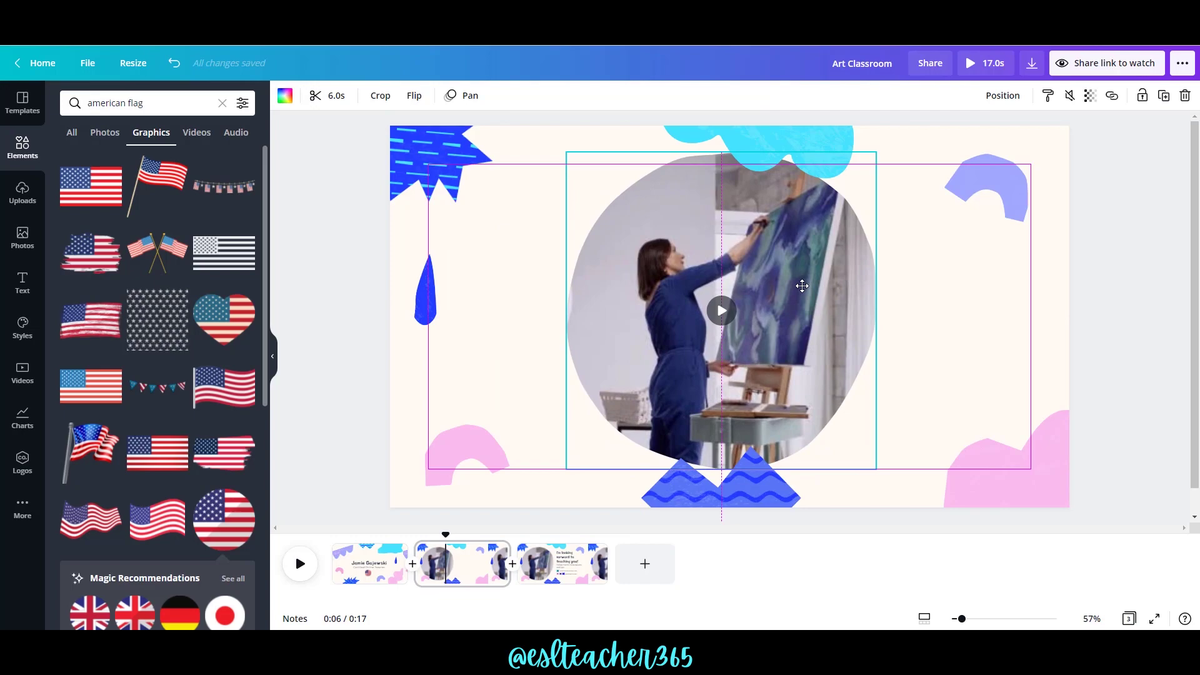
click(437, 162)
drag(452, 243, 414, 297)
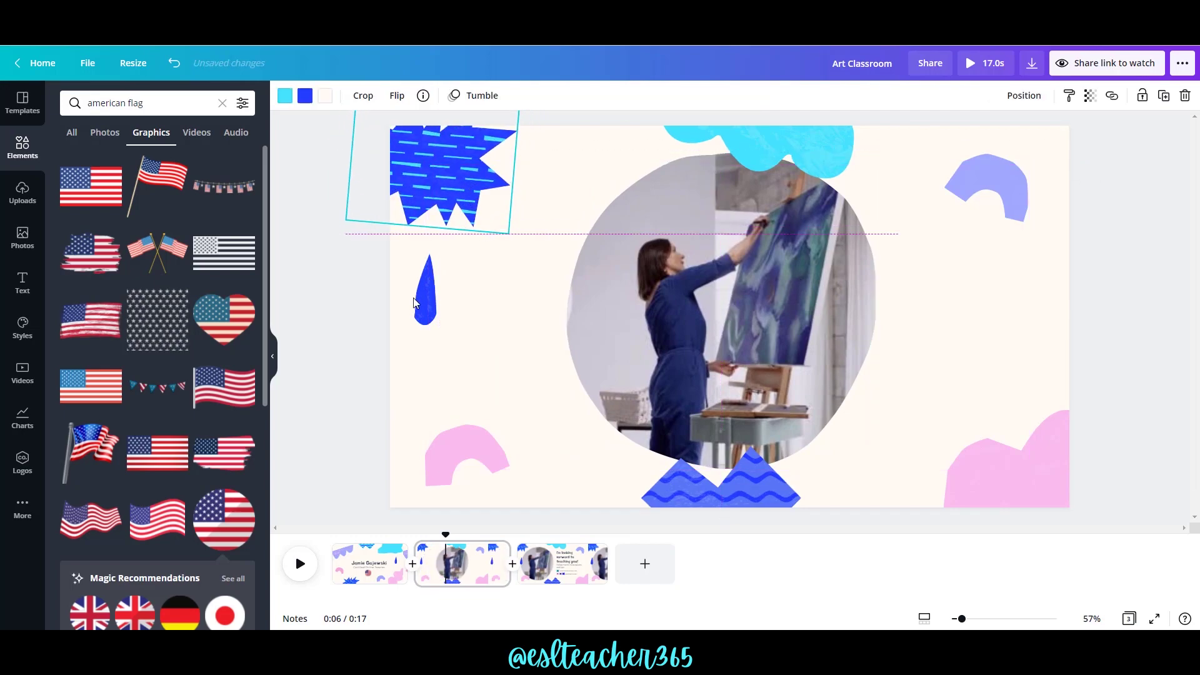
click(443, 306)
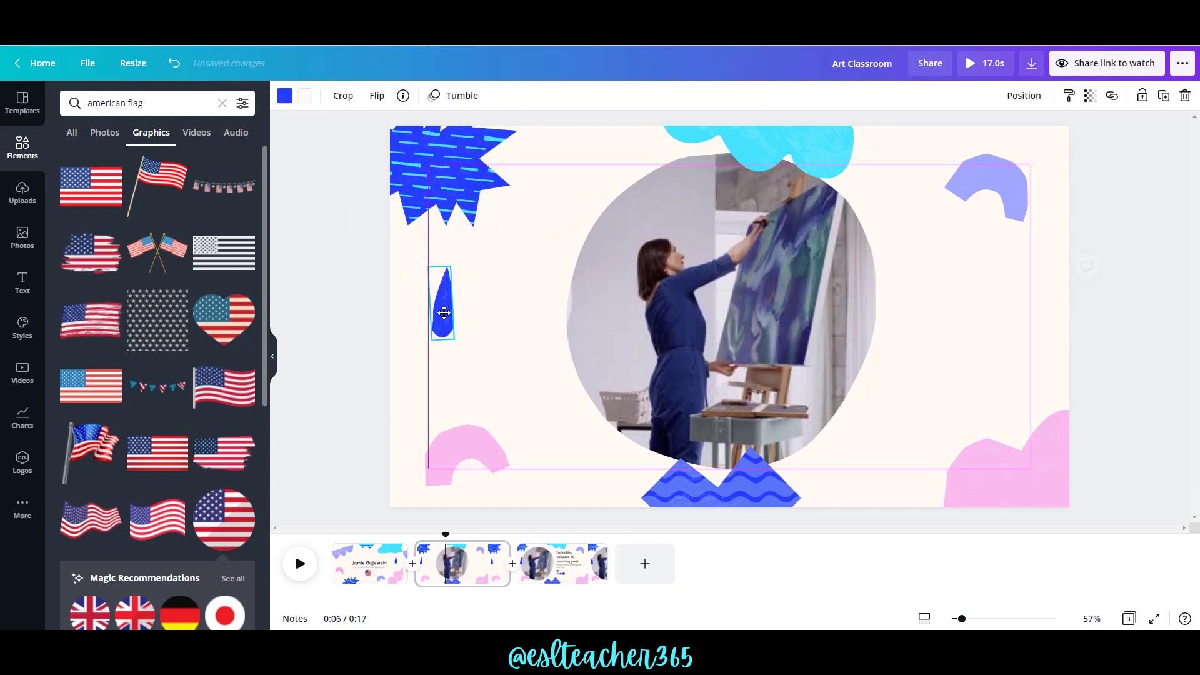
click(412, 305)
drag(458, 441, 423, 444)
mouse_move(444, 299)
mouse_down()
mouse_move(430, 294)
mouse_move(431, 306)
mouse_up()
key(Escape)
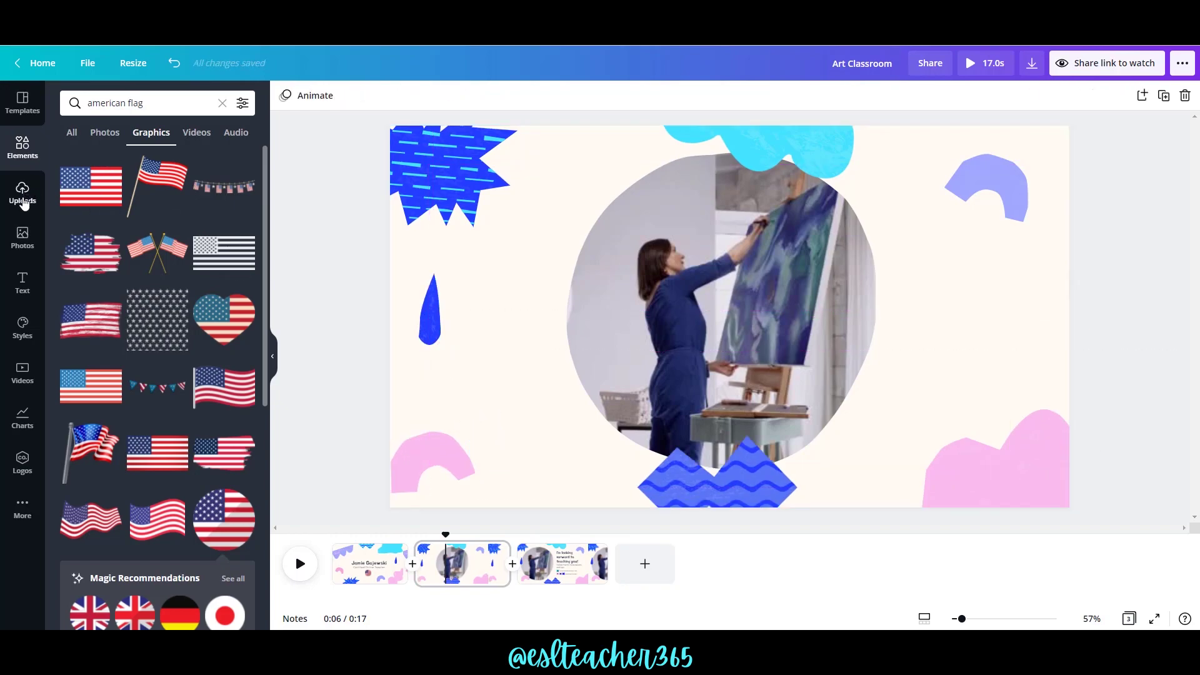
Put the 34.3s uploaded video into page two's circle frame, raise its volume to 21, and preview it.
click(22, 194)
click(160, 195)
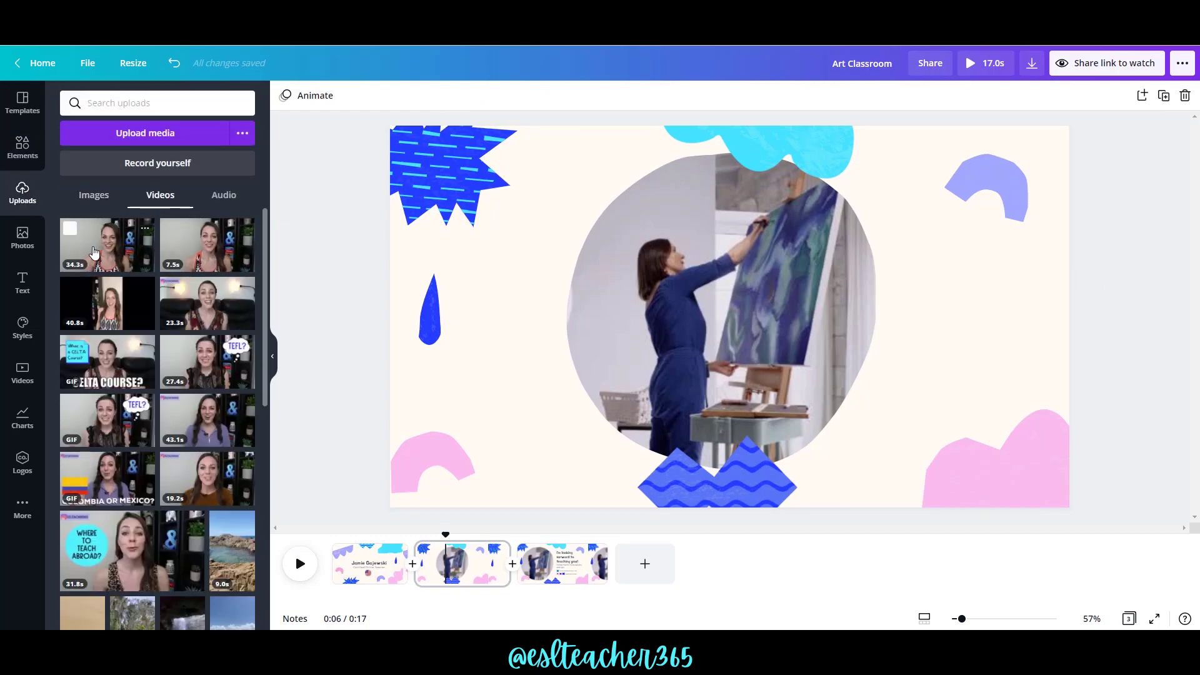
drag(94, 251, 708, 275)
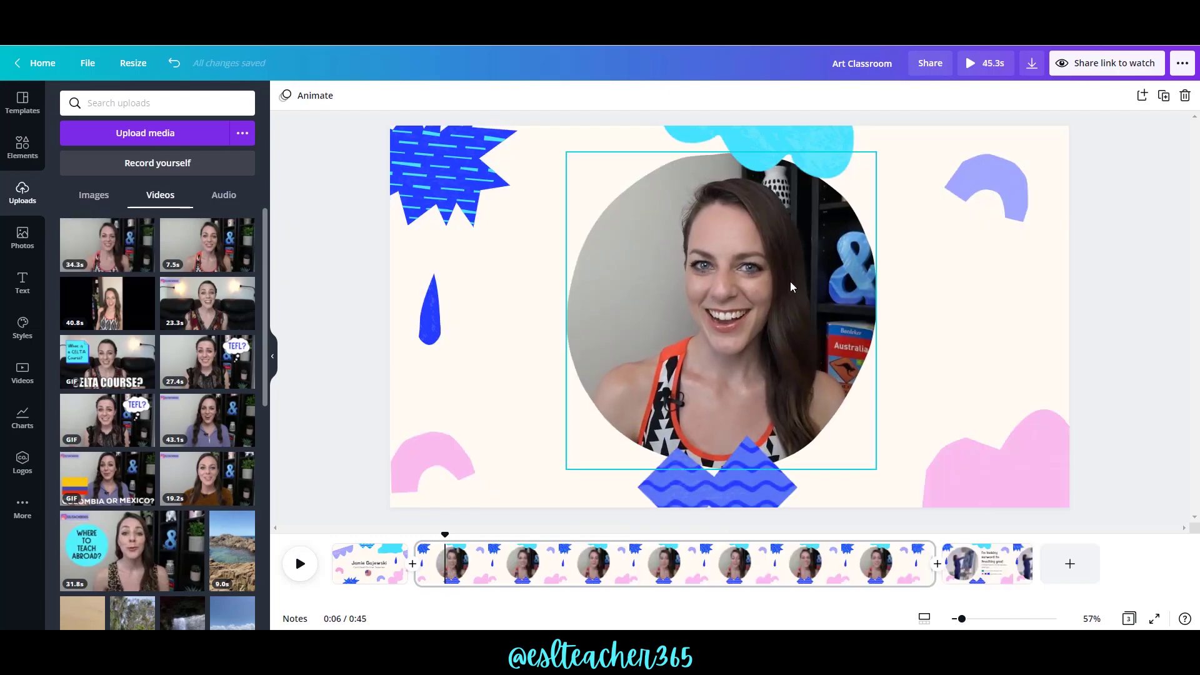
click(720, 313)
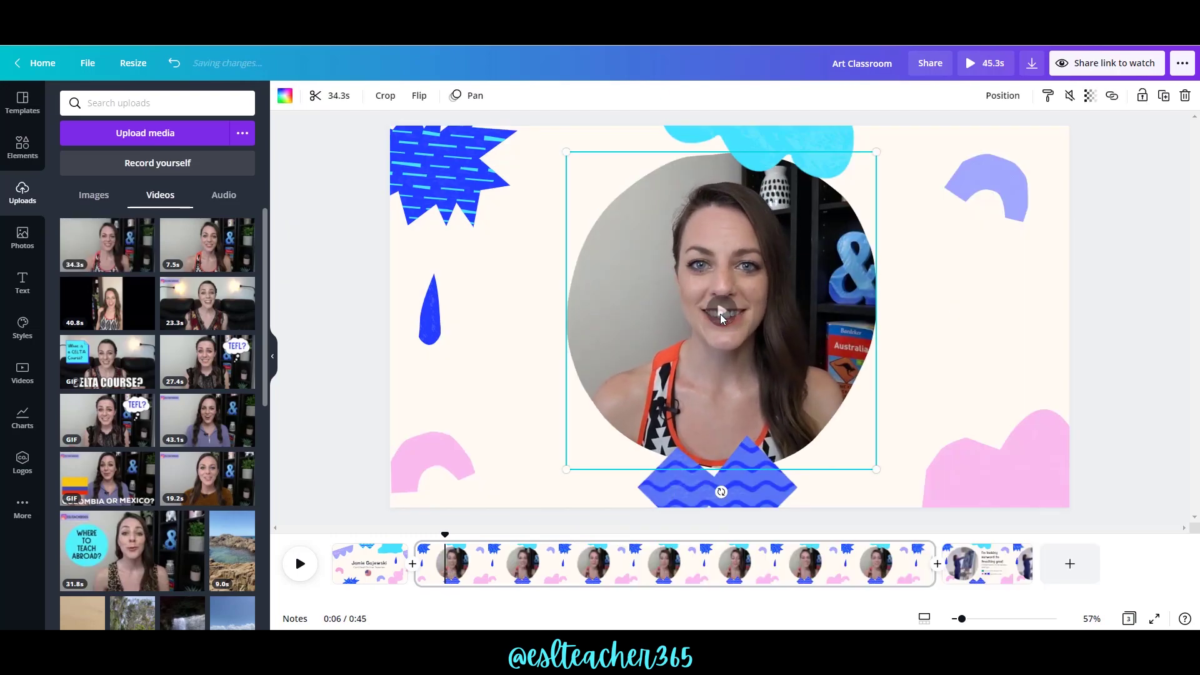
click(1069, 97)
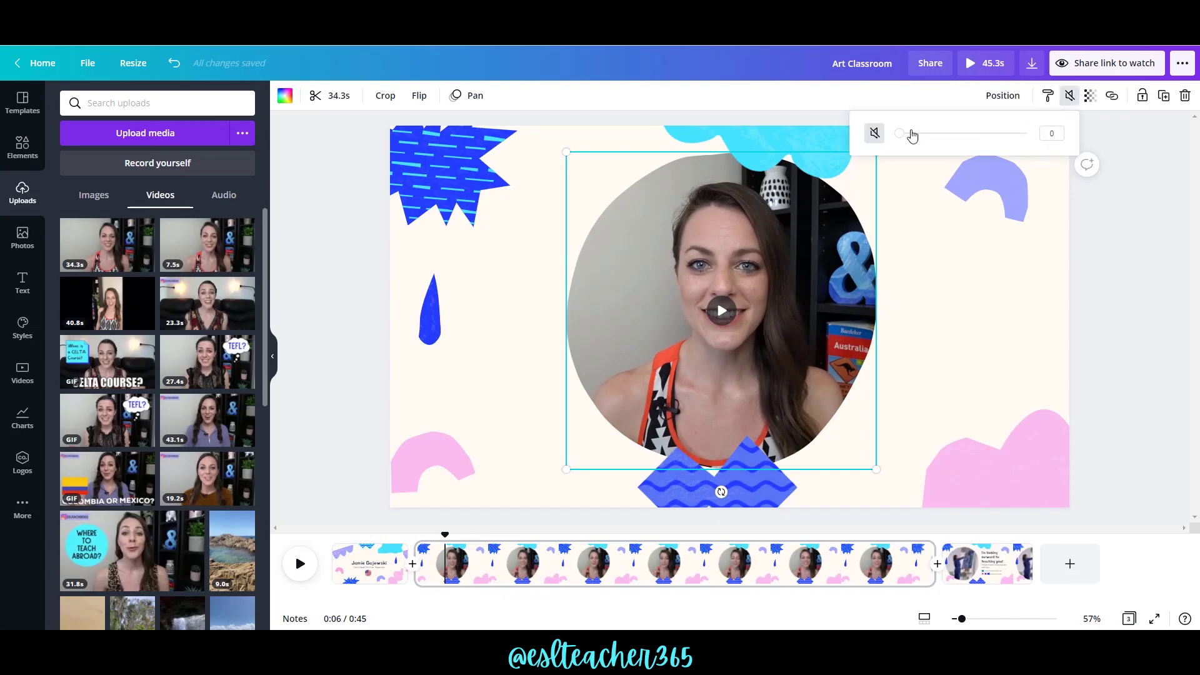
drag(901, 137, 929, 145)
click(721, 312)
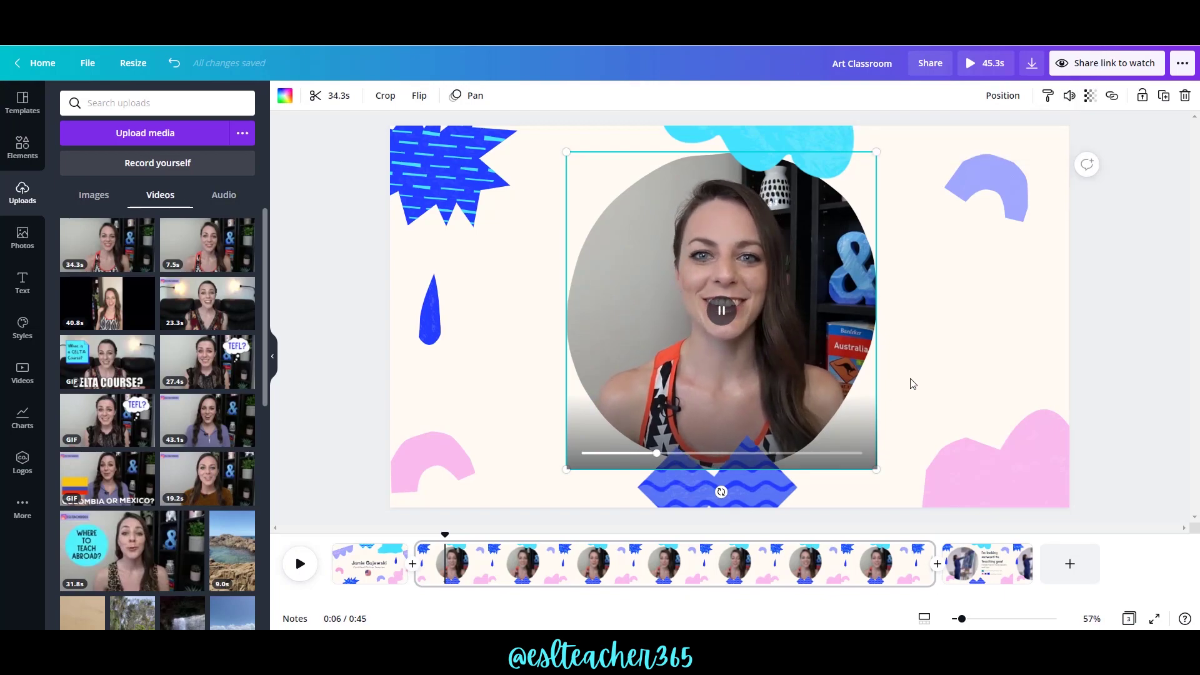
click(732, 309)
Place an uploaded video into the last page's circle frame and open its volume setting.
click(978, 563)
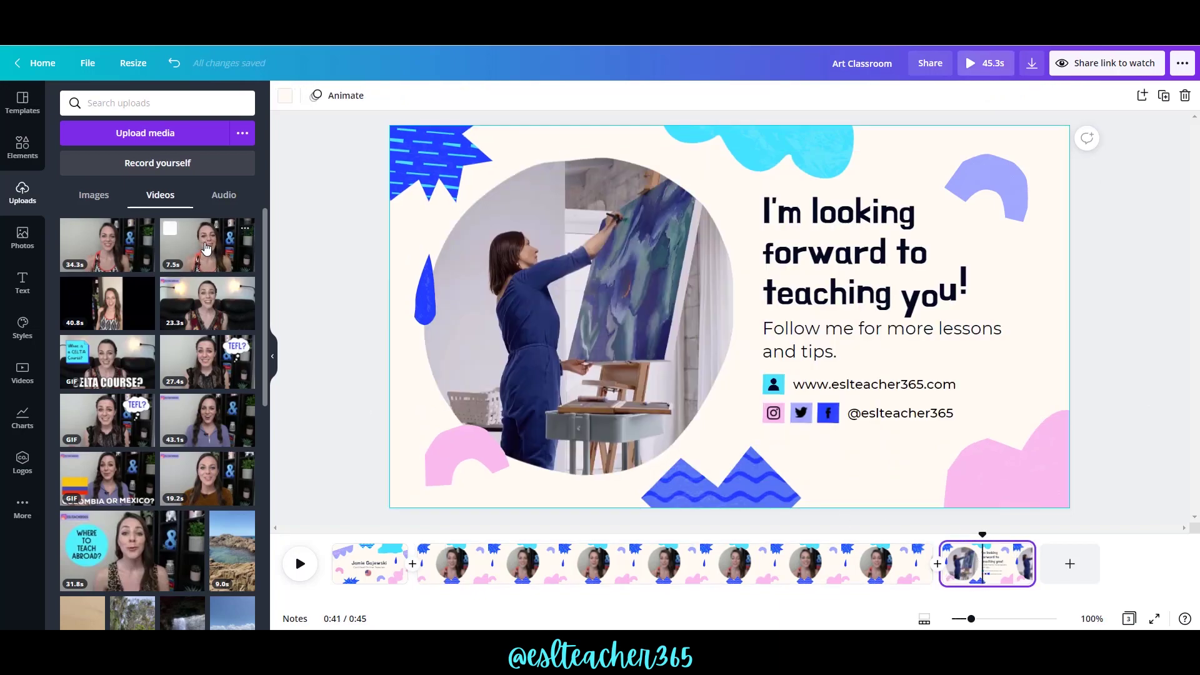
drag(303, 248, 612, 304)
click(576, 313)
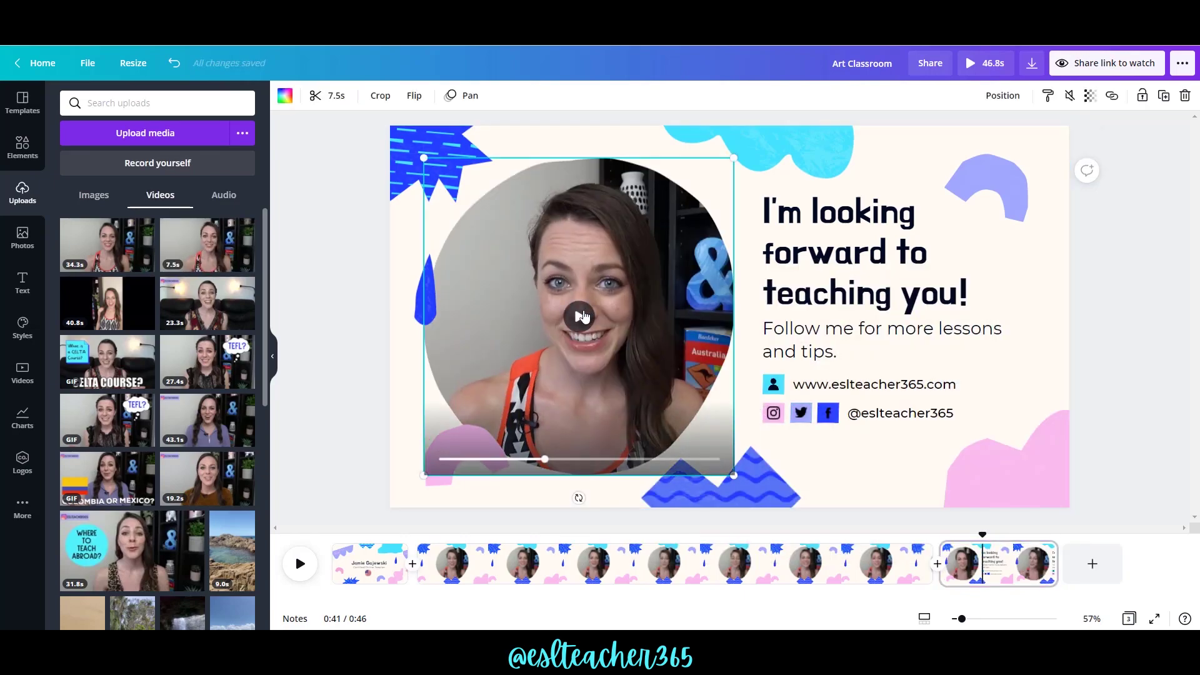
click(1069, 97)
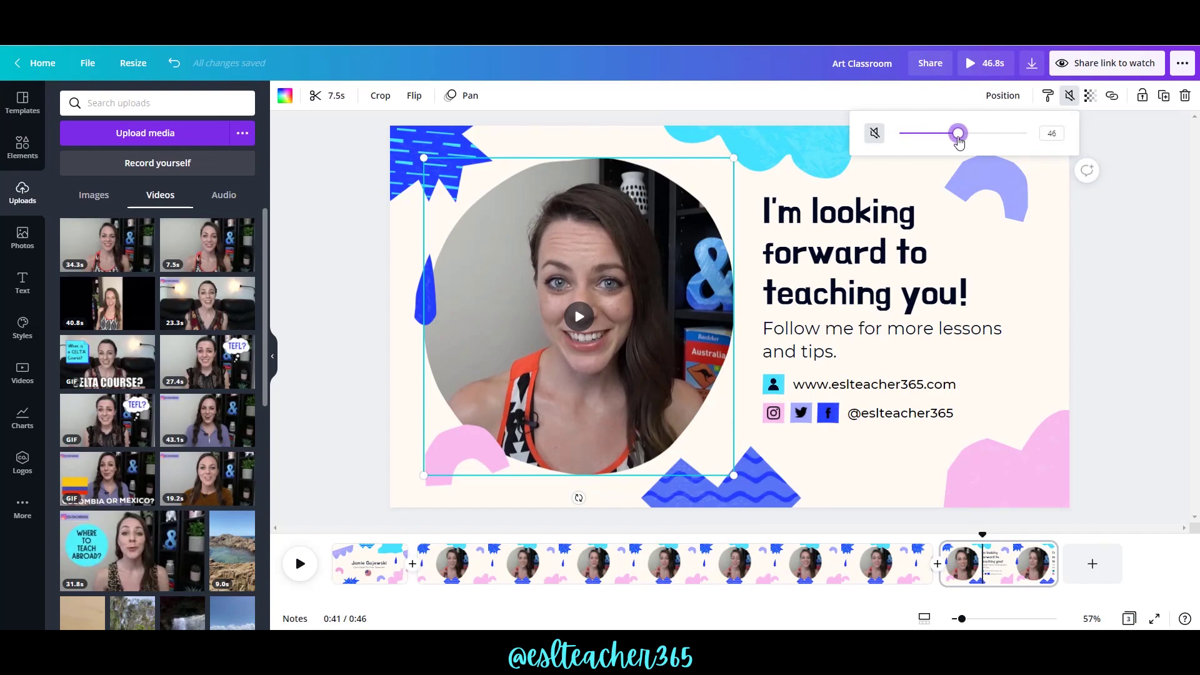
click(356, 558)
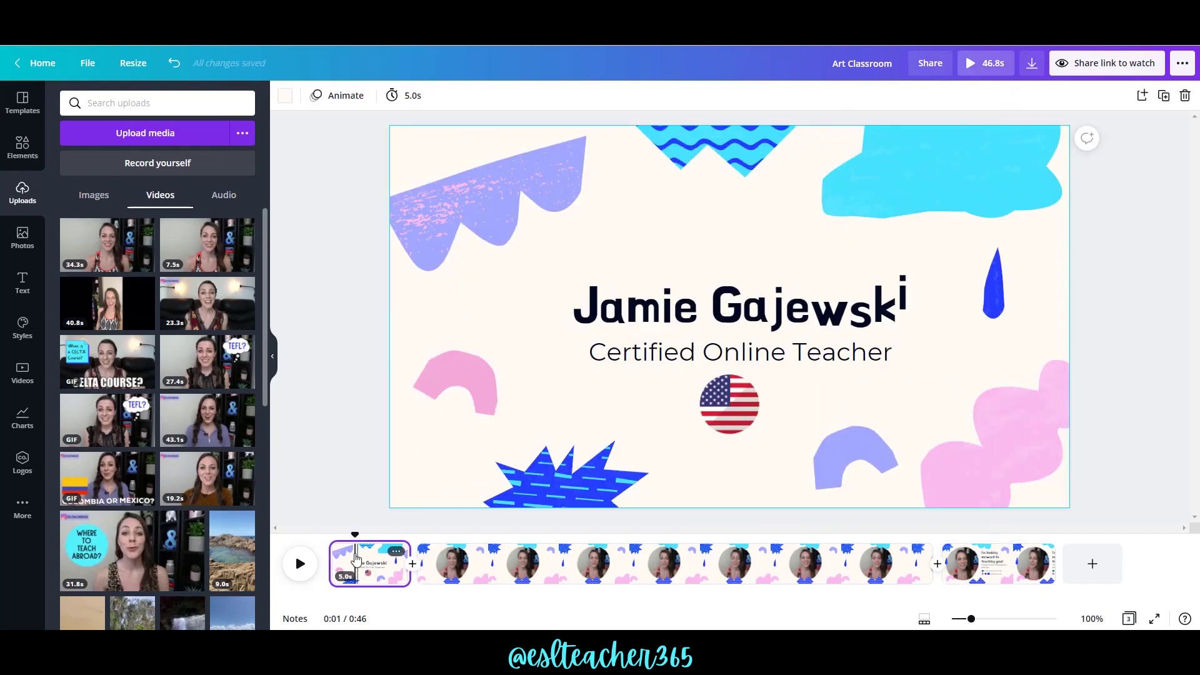
Give the title page the Pan page animation after previewing Block, Rise, Tumble, Pop and others.
click(343, 97)
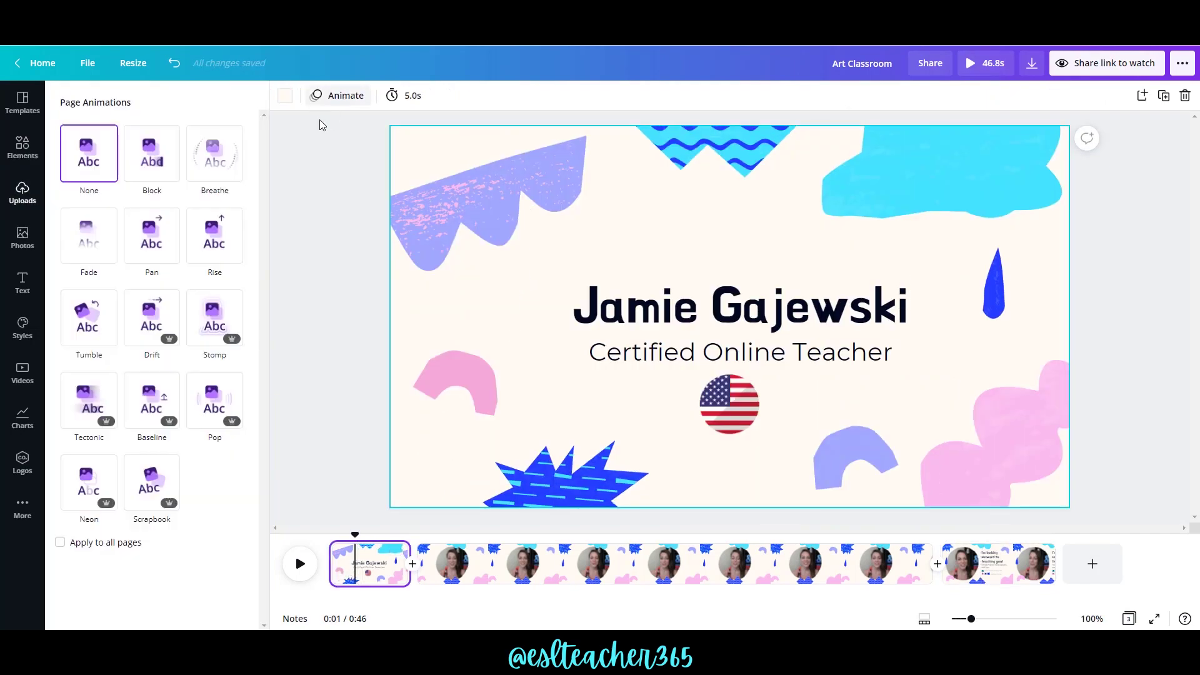
click(153, 164)
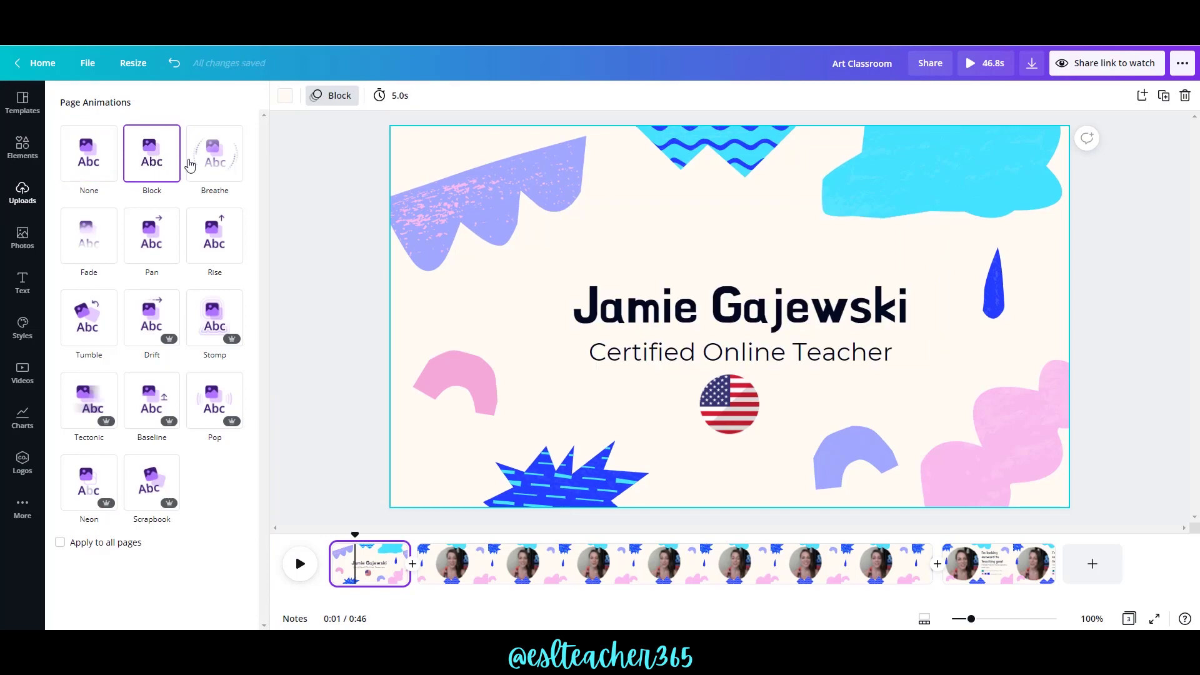
click(228, 170)
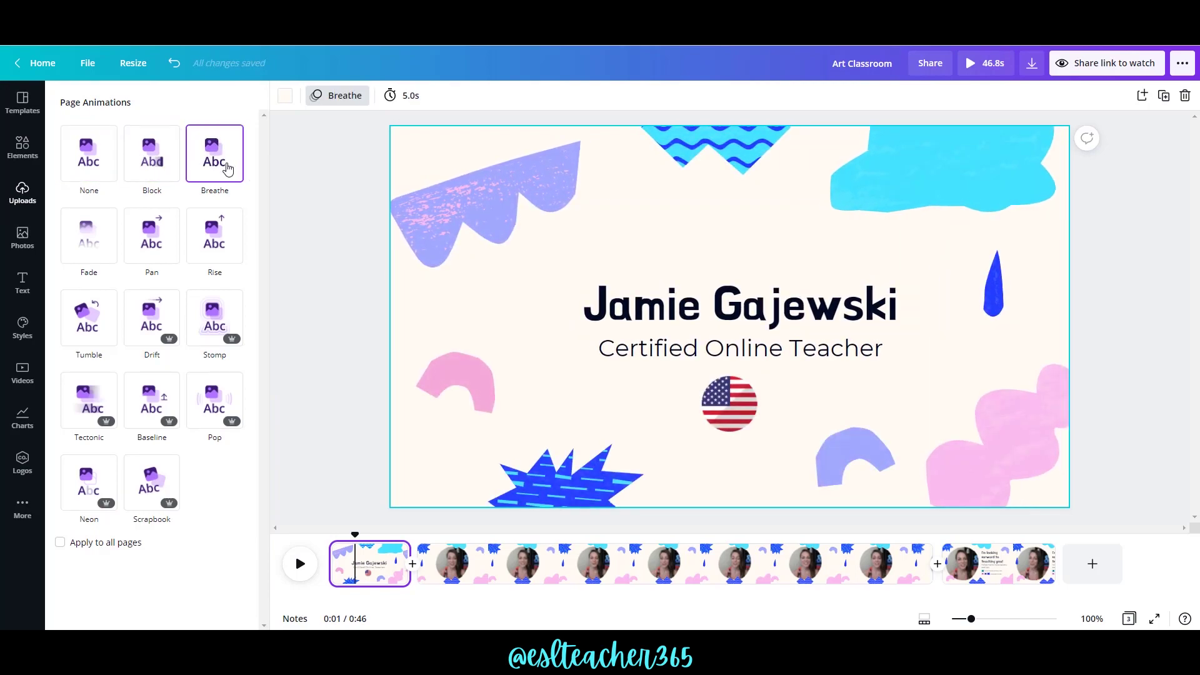
click(218, 251)
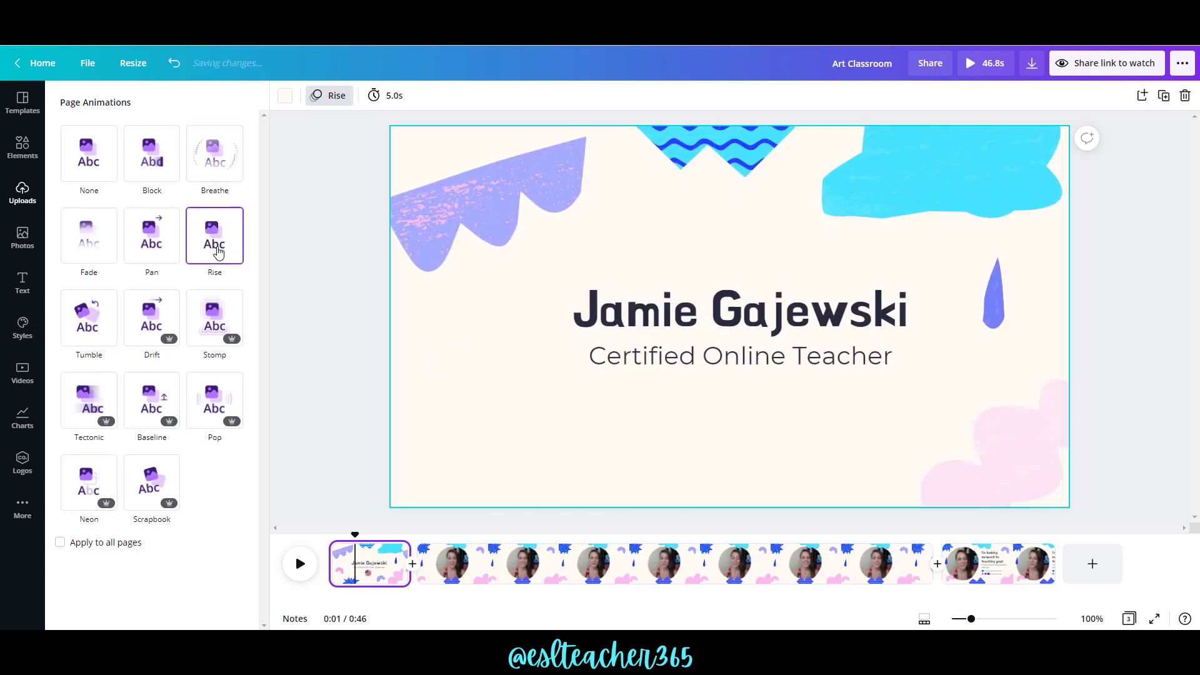
click(151, 257)
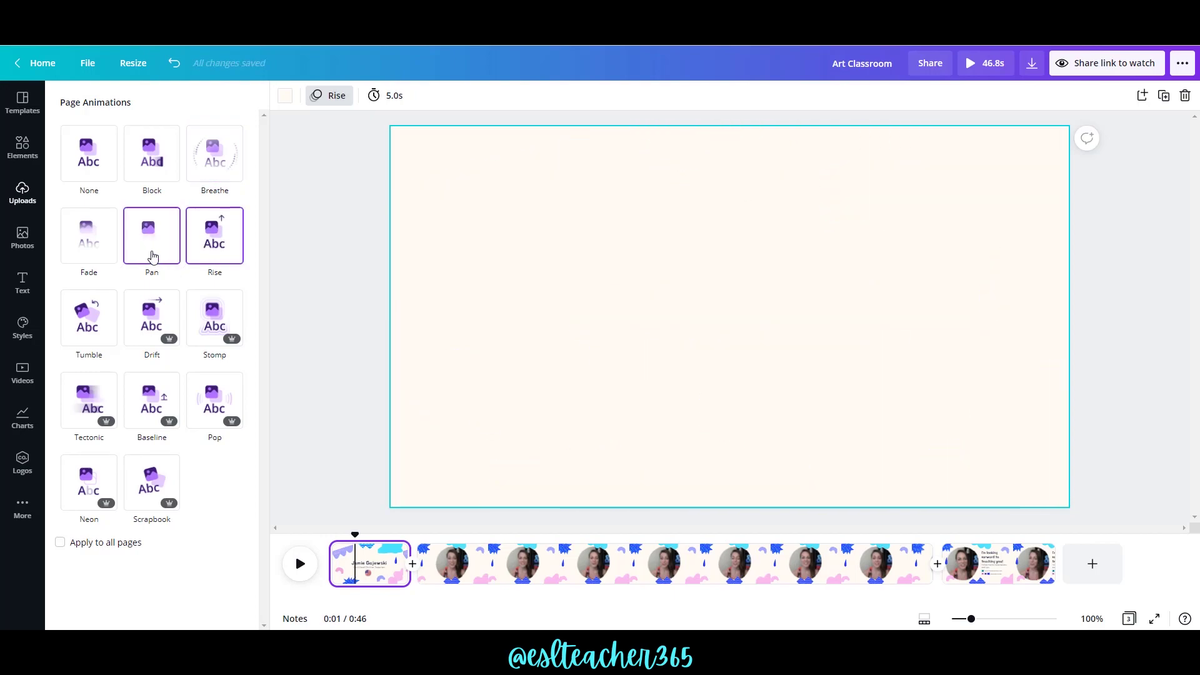
click(150, 327)
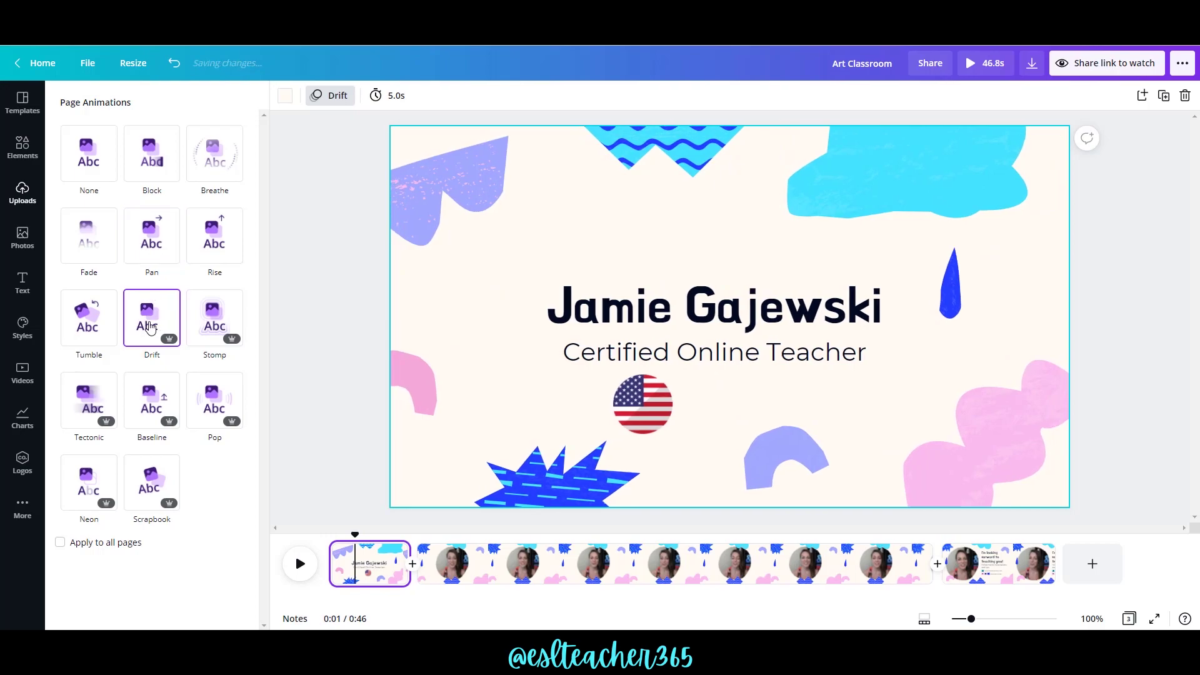
click(102, 327)
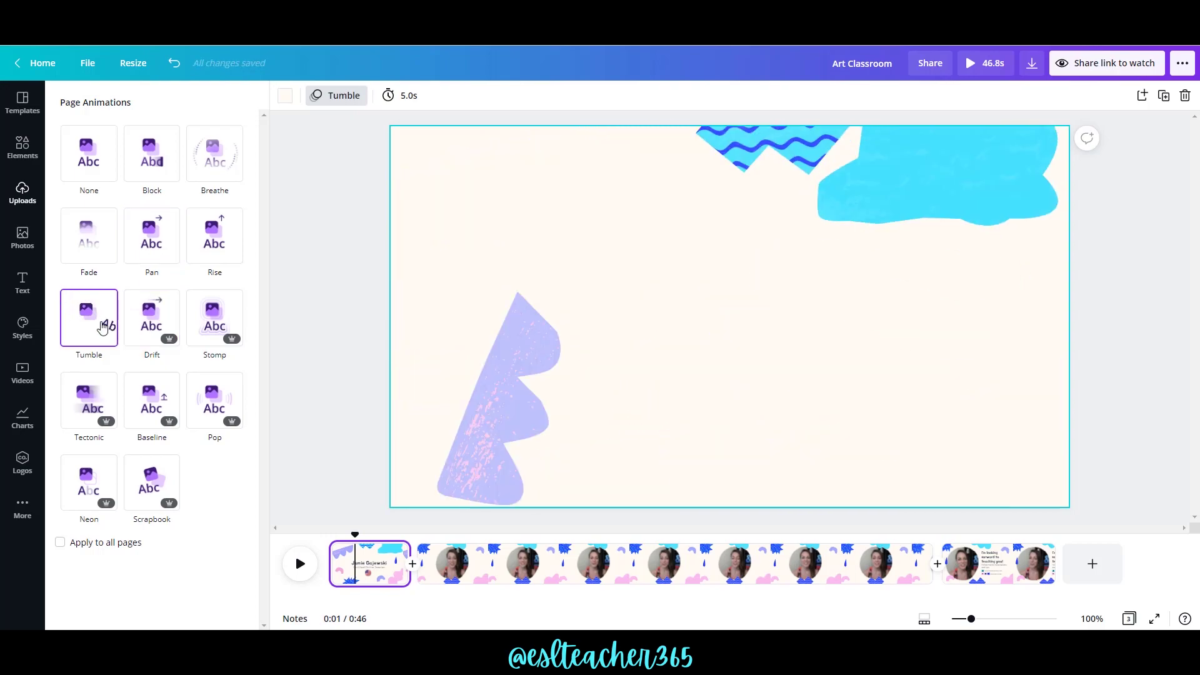
click(224, 321)
click(201, 405)
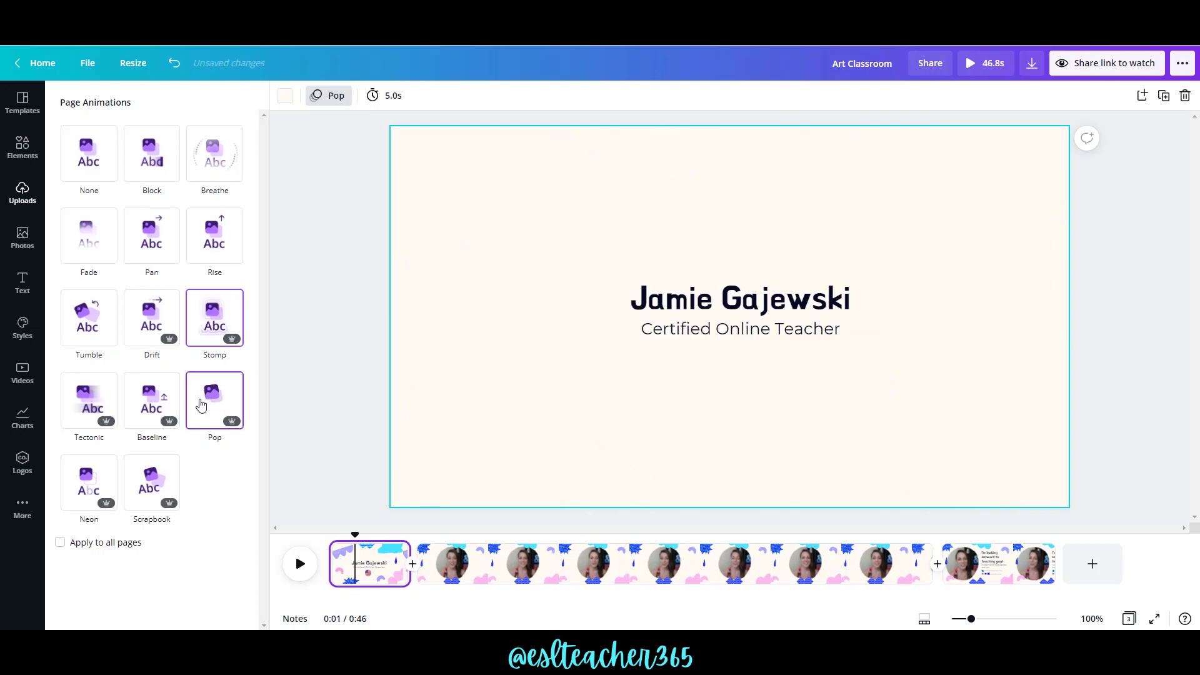
click(148, 410)
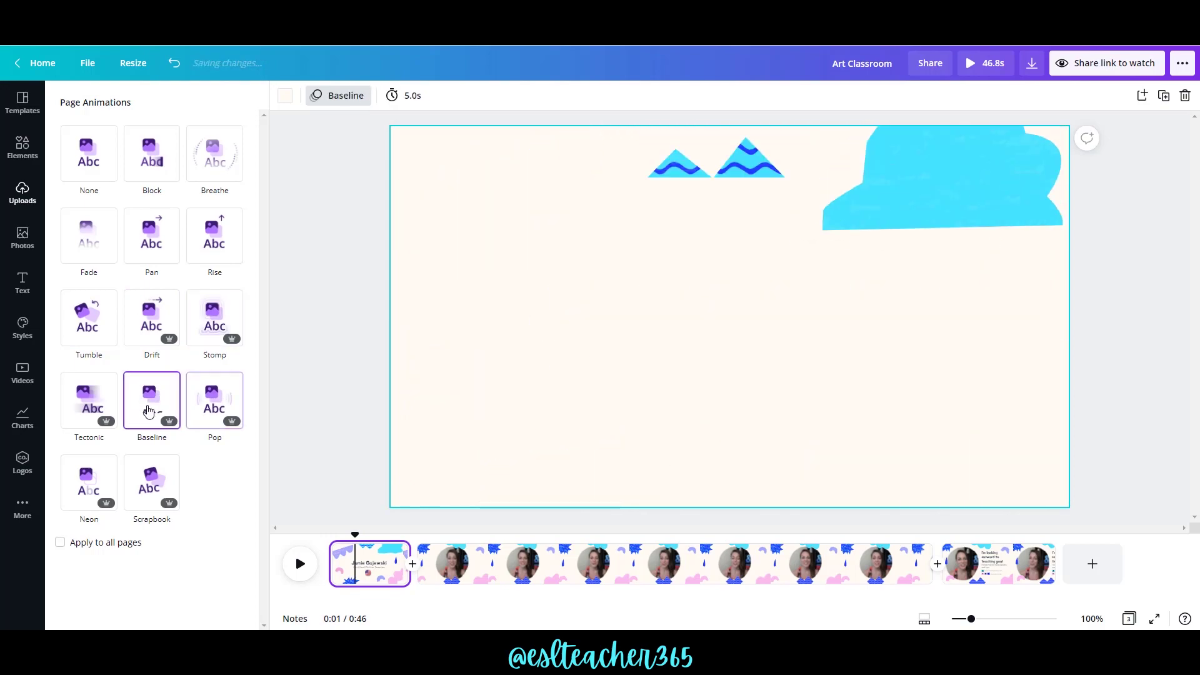
click(88, 412)
click(151, 482)
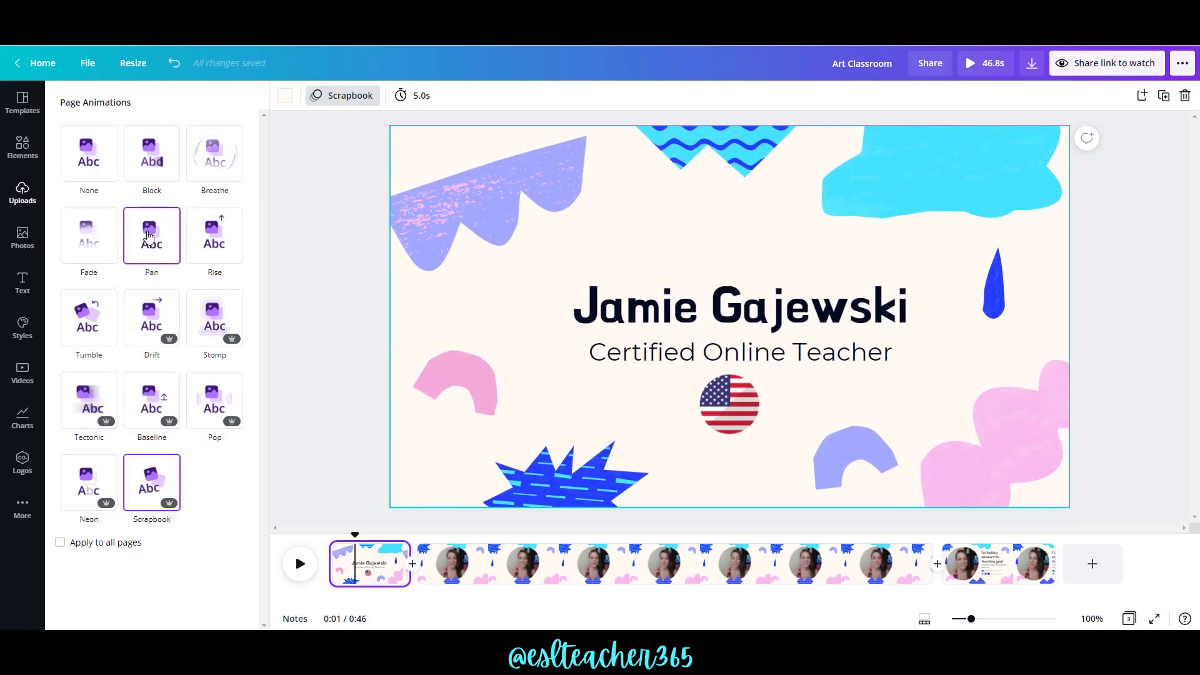
click(148, 236)
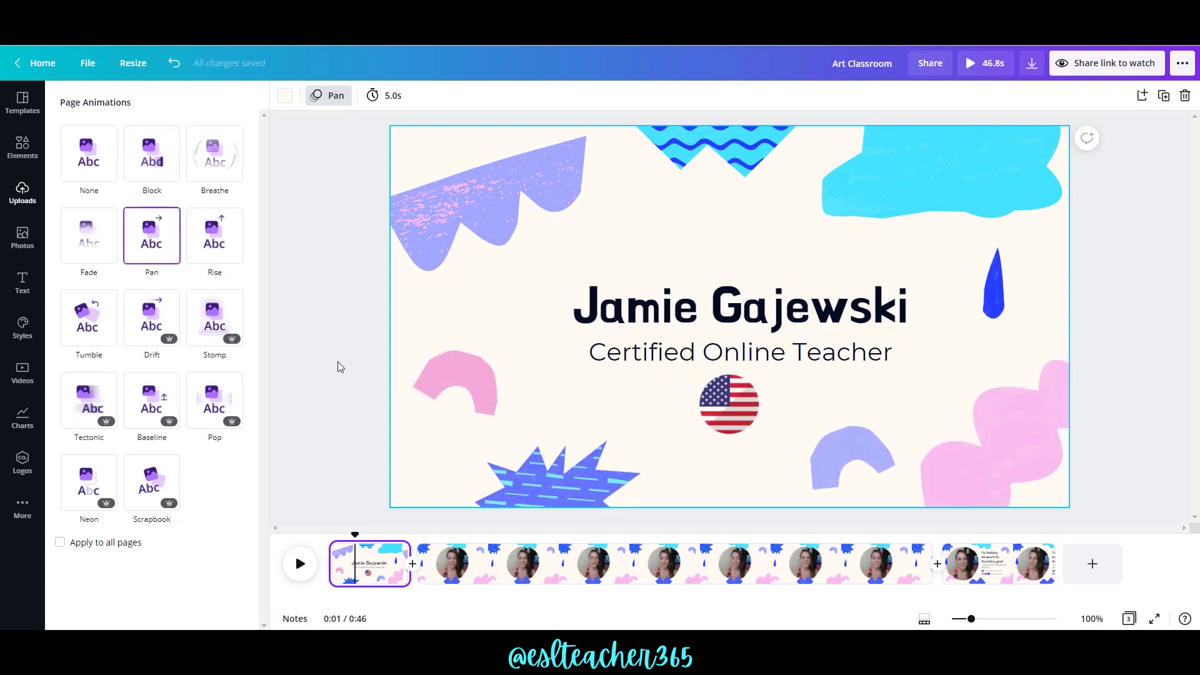
Animate the round flag with Pop after trying Tumble and Tectonic.
click(721, 400)
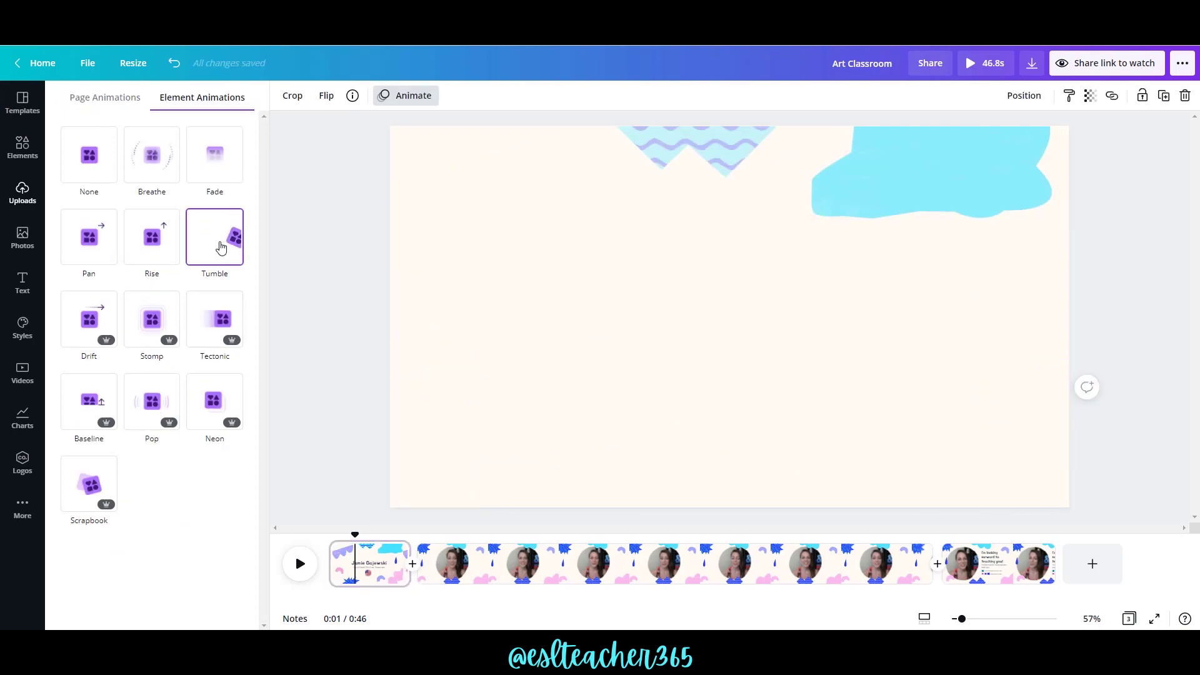
click(215, 240)
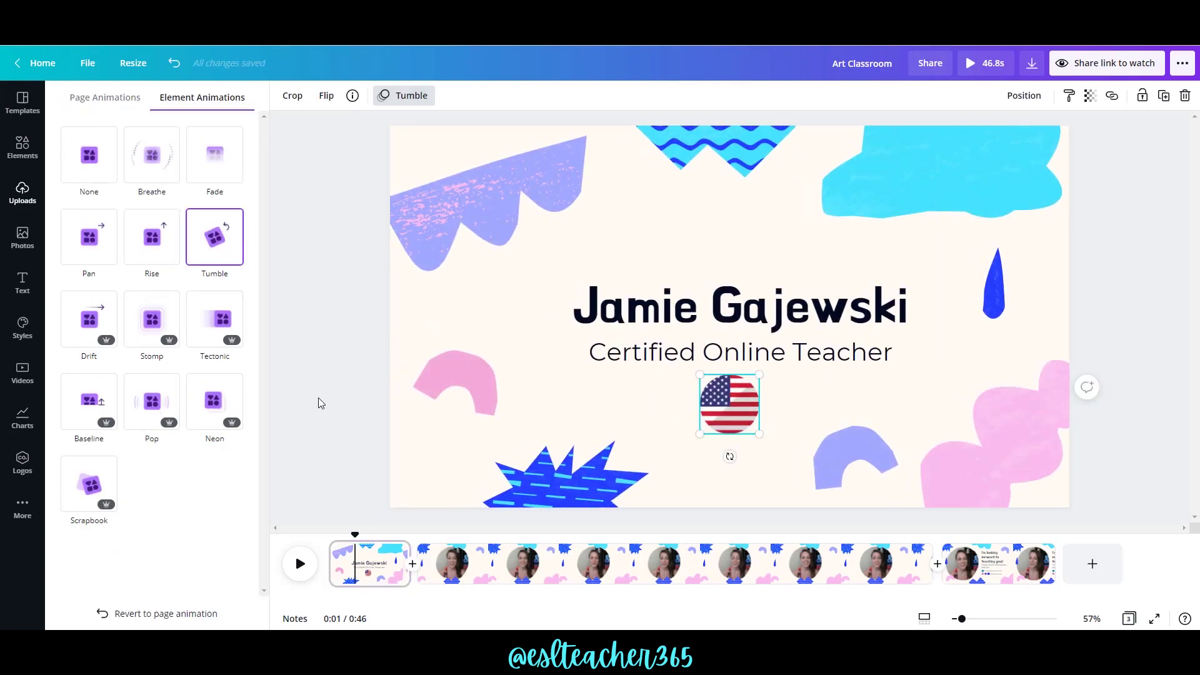
click(222, 332)
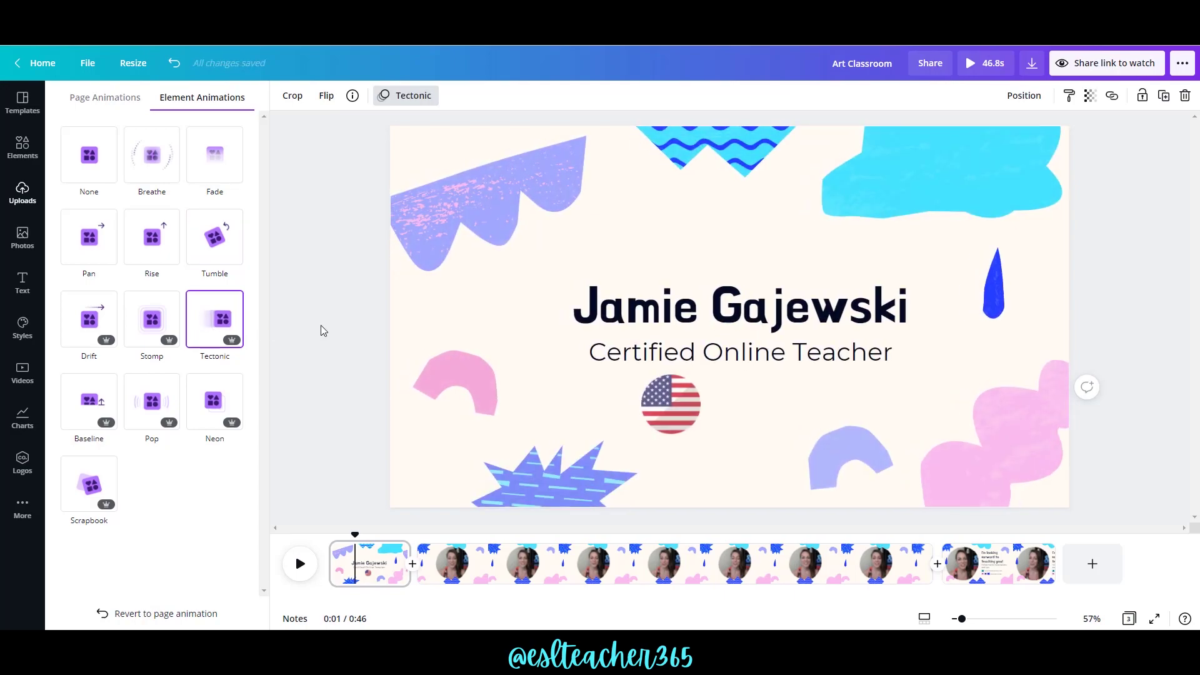
click(157, 405)
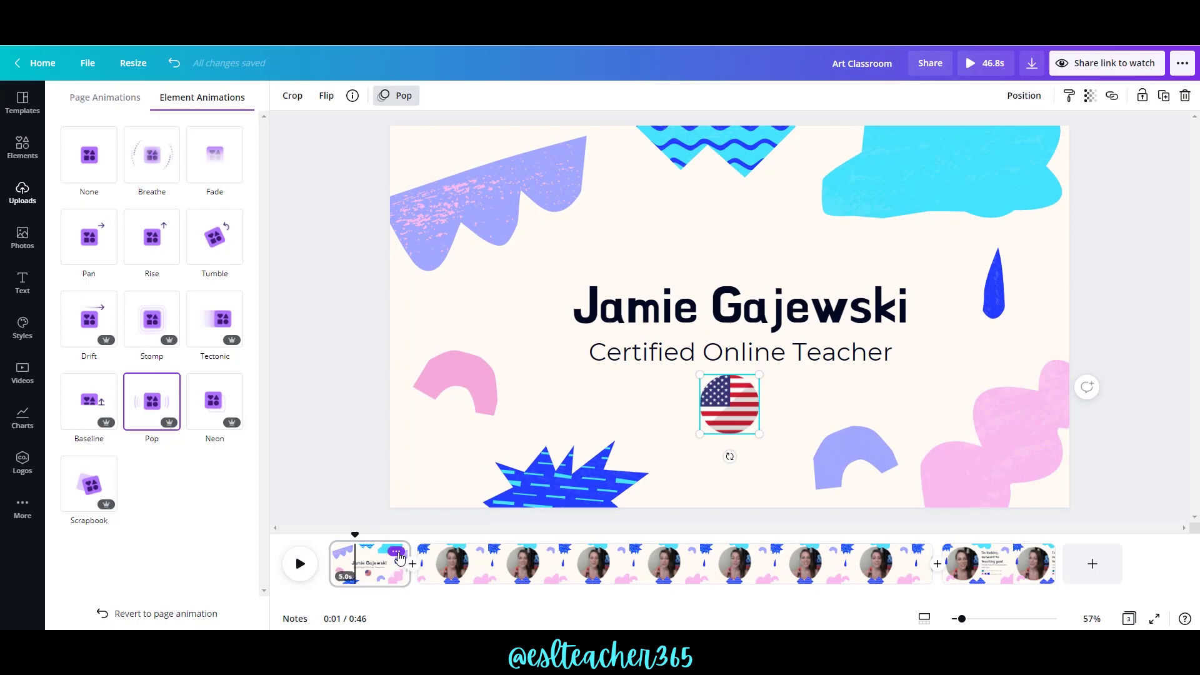
click(398, 554)
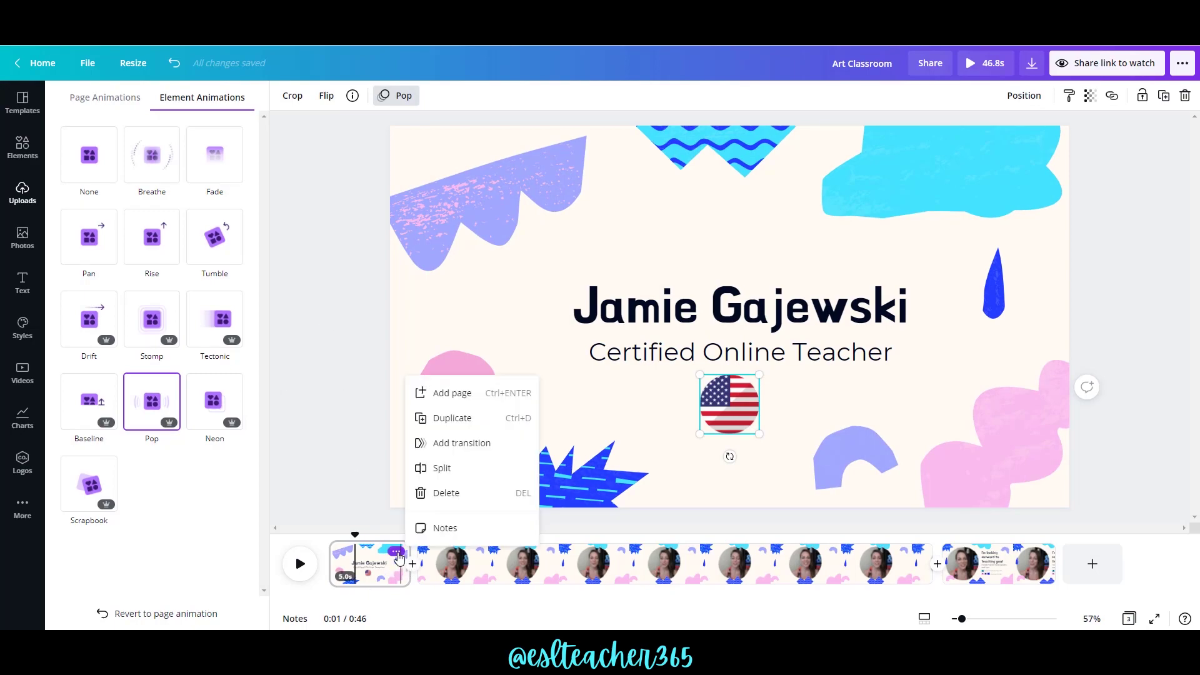
Add a Slide transition after the title page, check the video page's transitions, and rewind to the start.
click(451, 444)
click(224, 161)
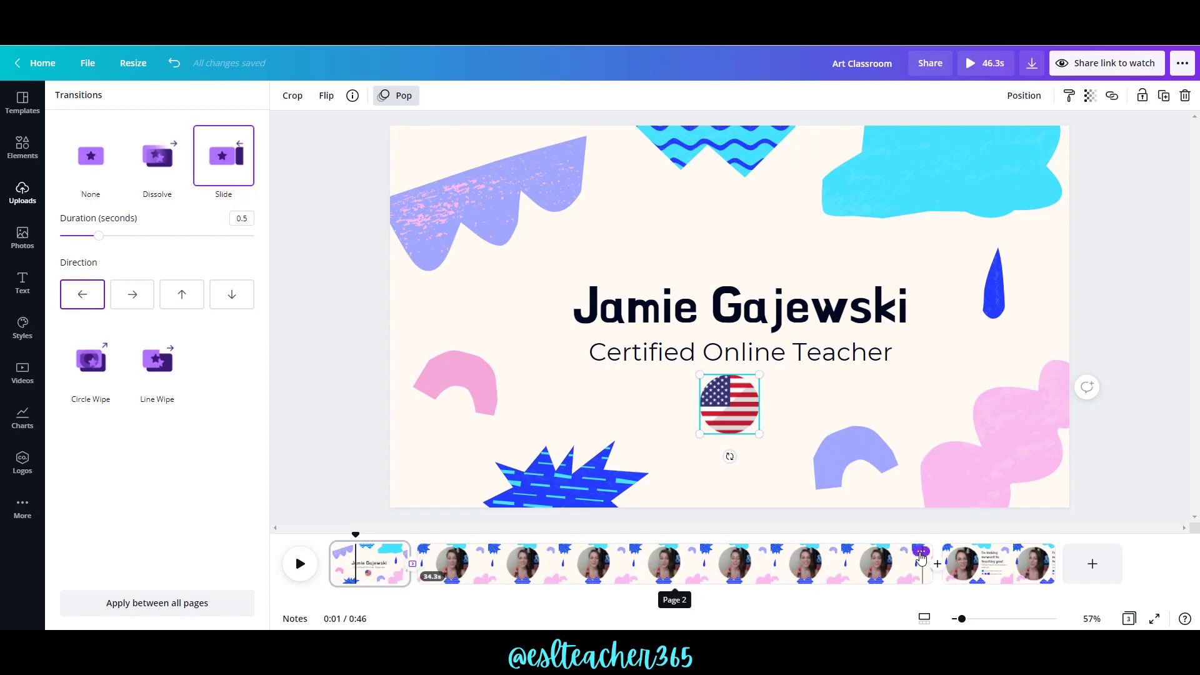
click(921, 553)
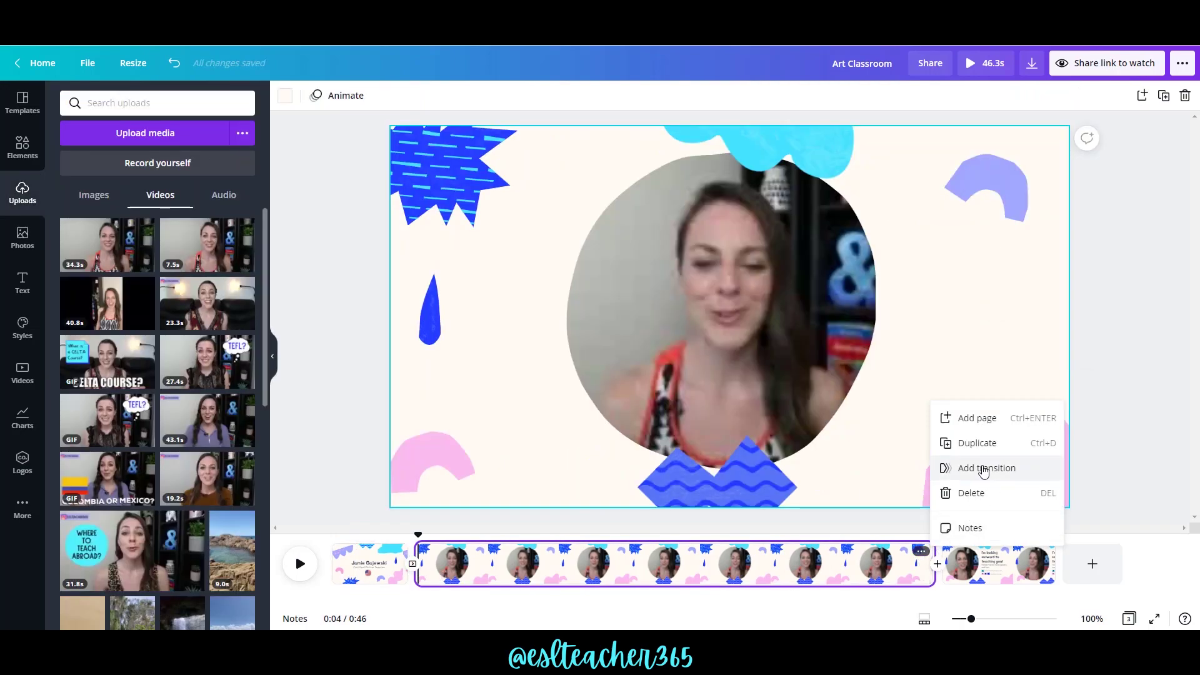
click(984, 470)
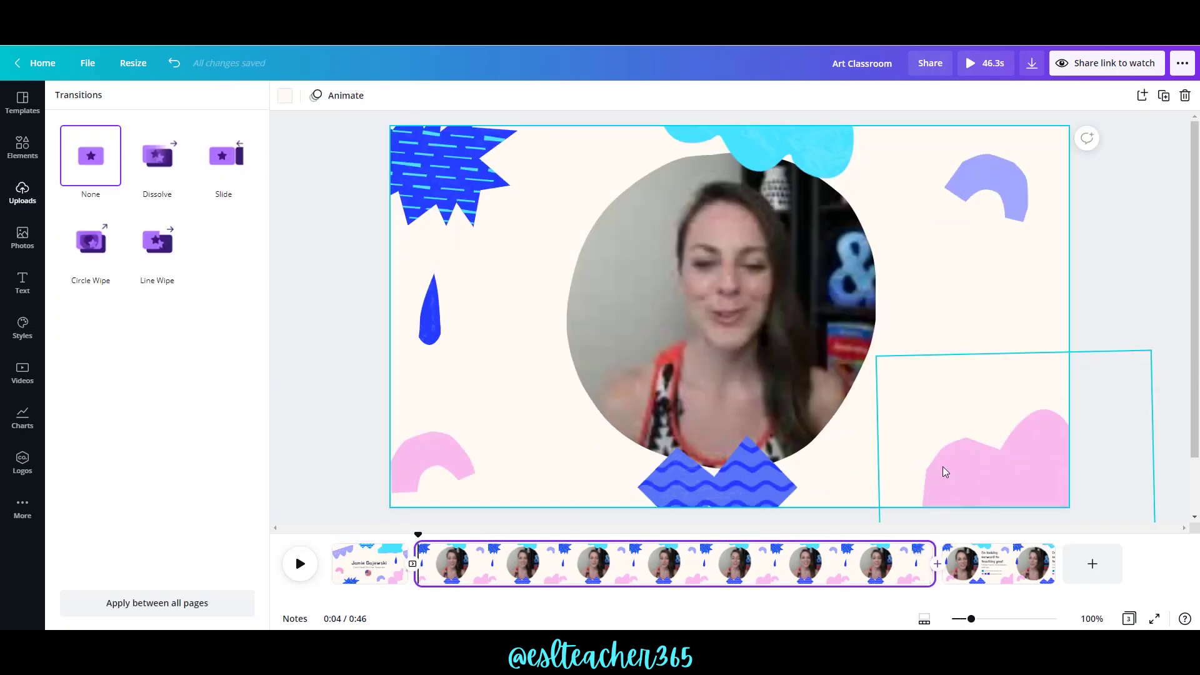
click(351, 559)
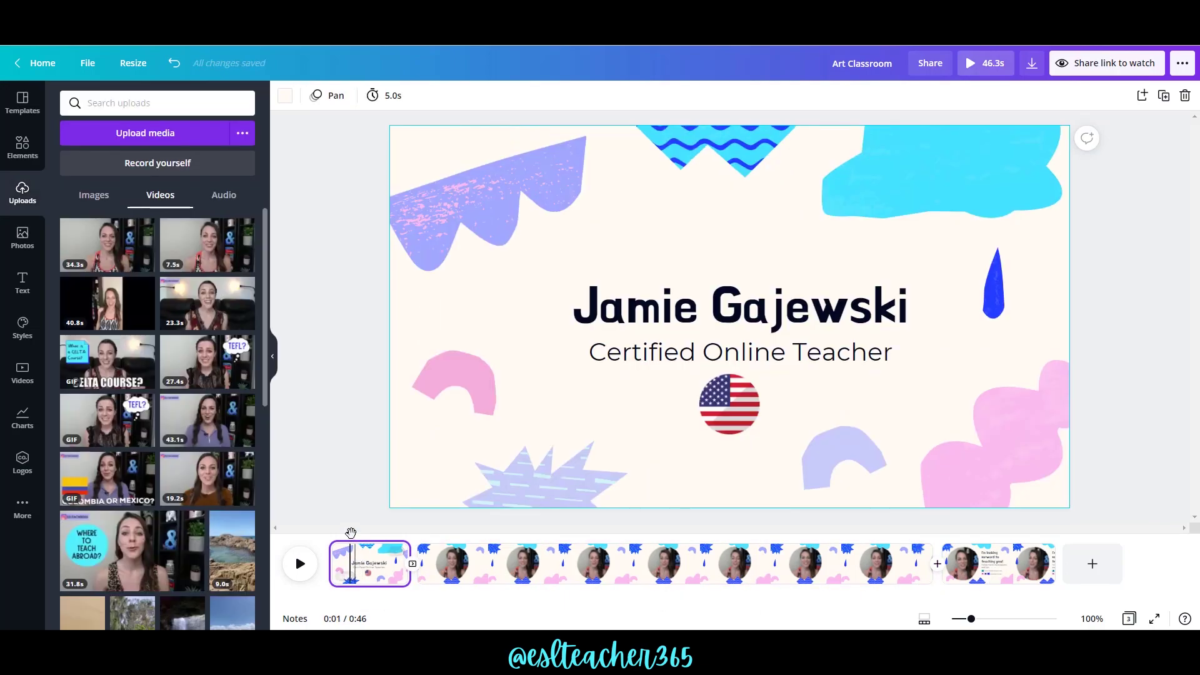
drag(349, 535, 316, 542)
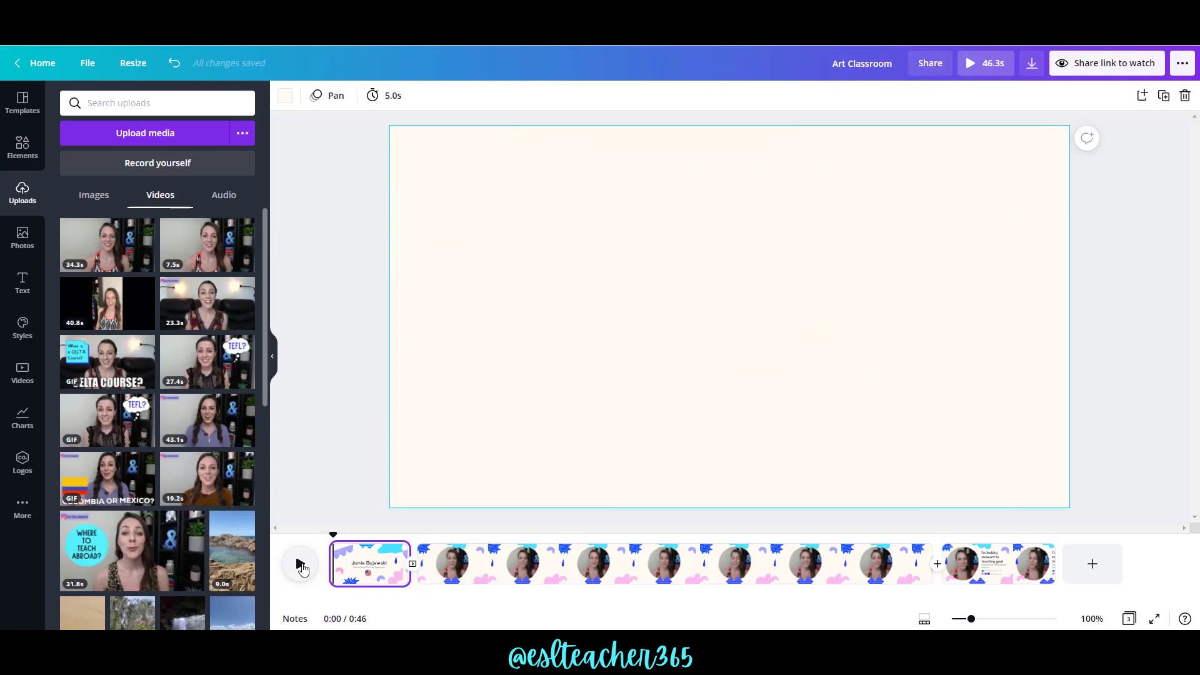
Shorten the title page's duration from 5.0 to 3.0 seconds.
click(363, 552)
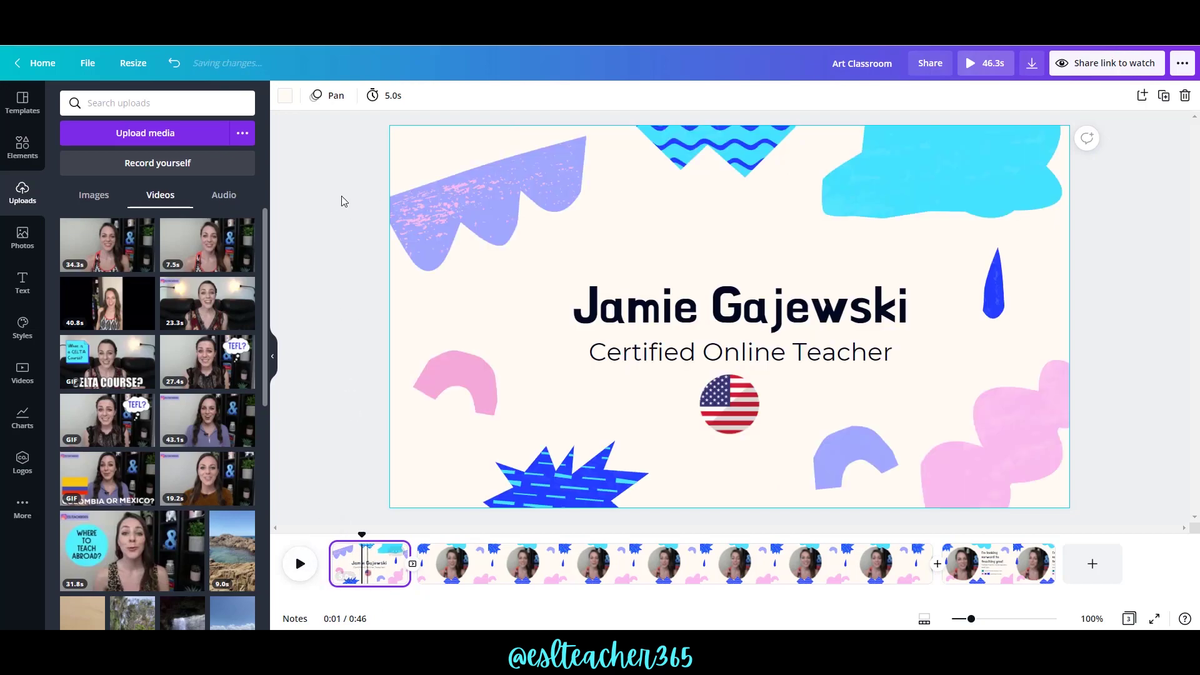
click(377, 96)
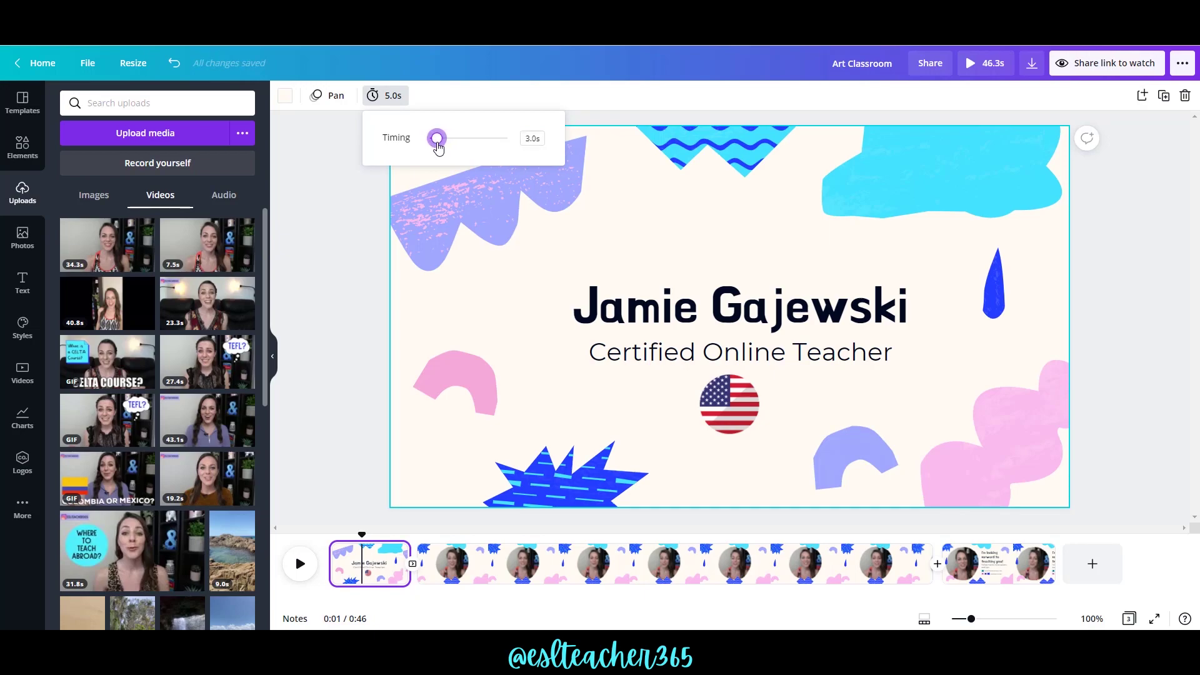
click(322, 395)
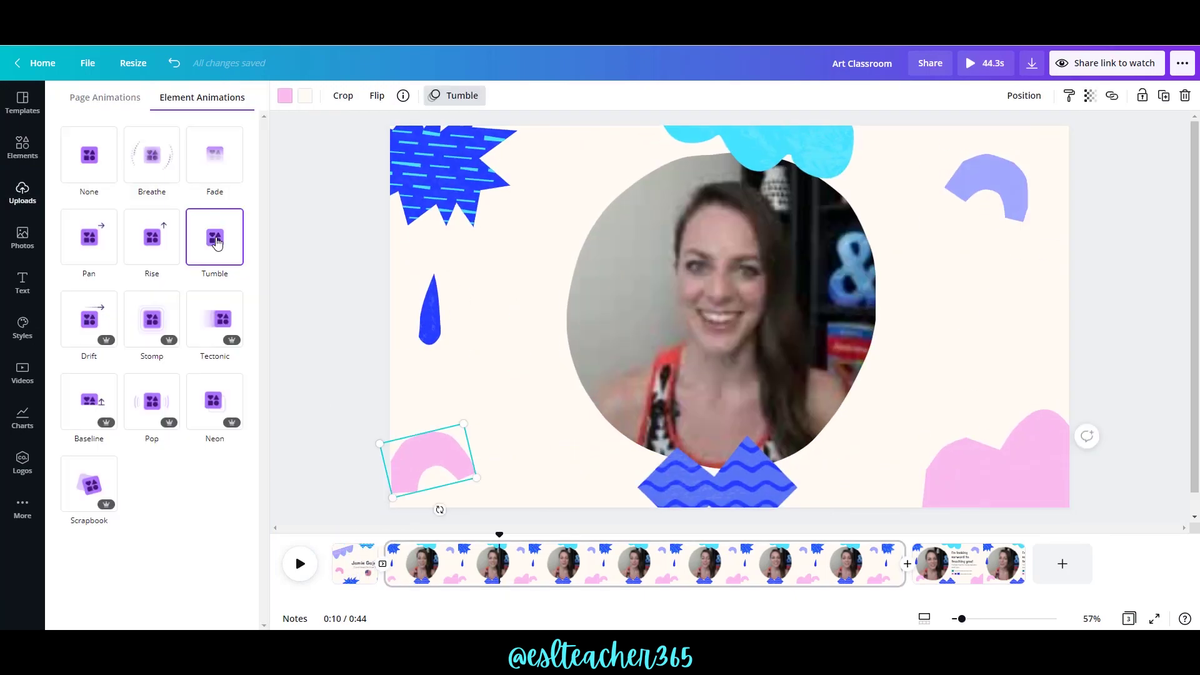
Give the blue shapes around the video Tectonic and Pop entrance animations.
click(728, 493)
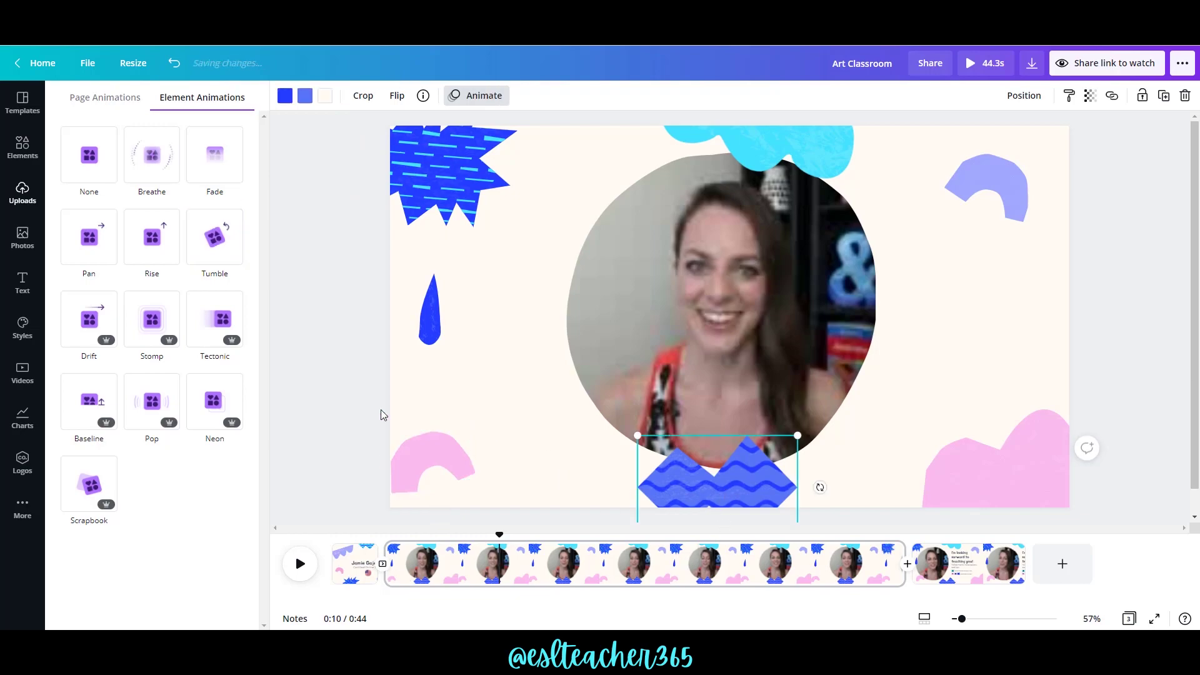
click(220, 335)
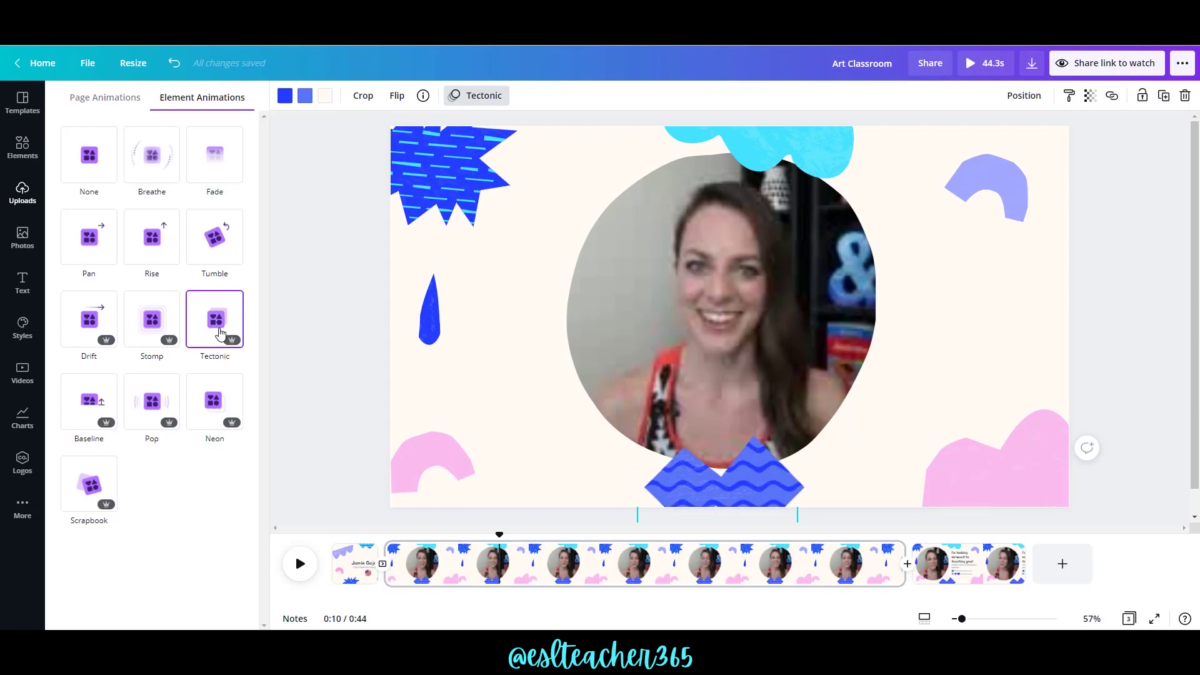
click(147, 406)
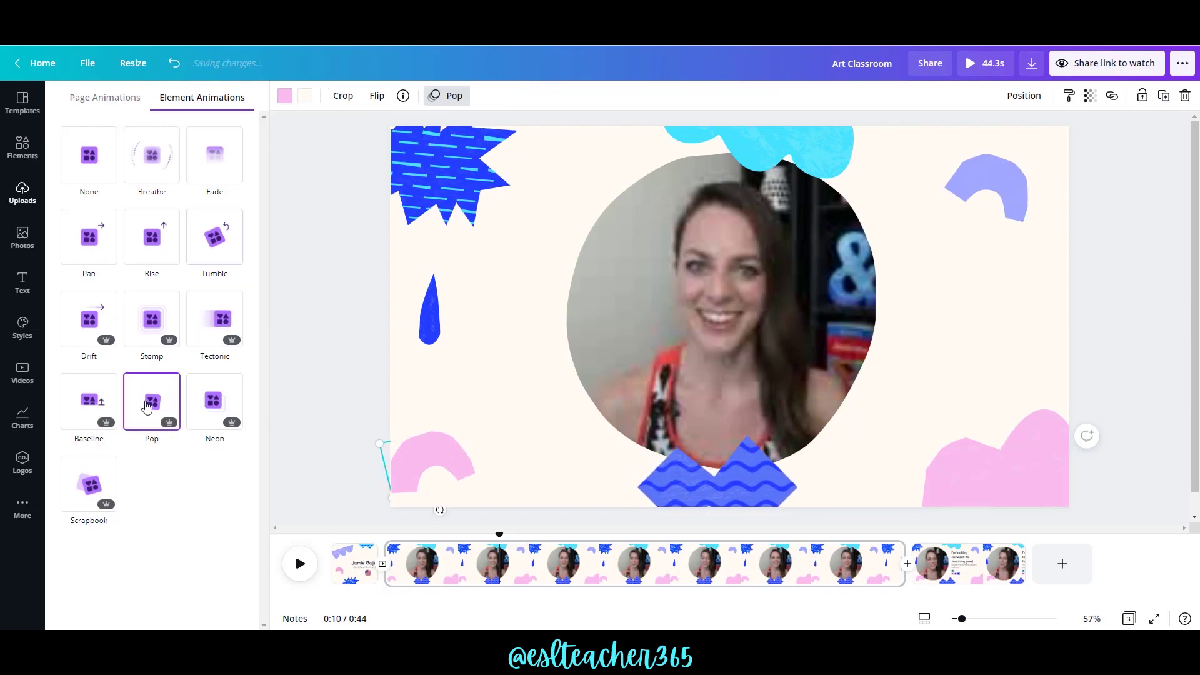
click(430, 330)
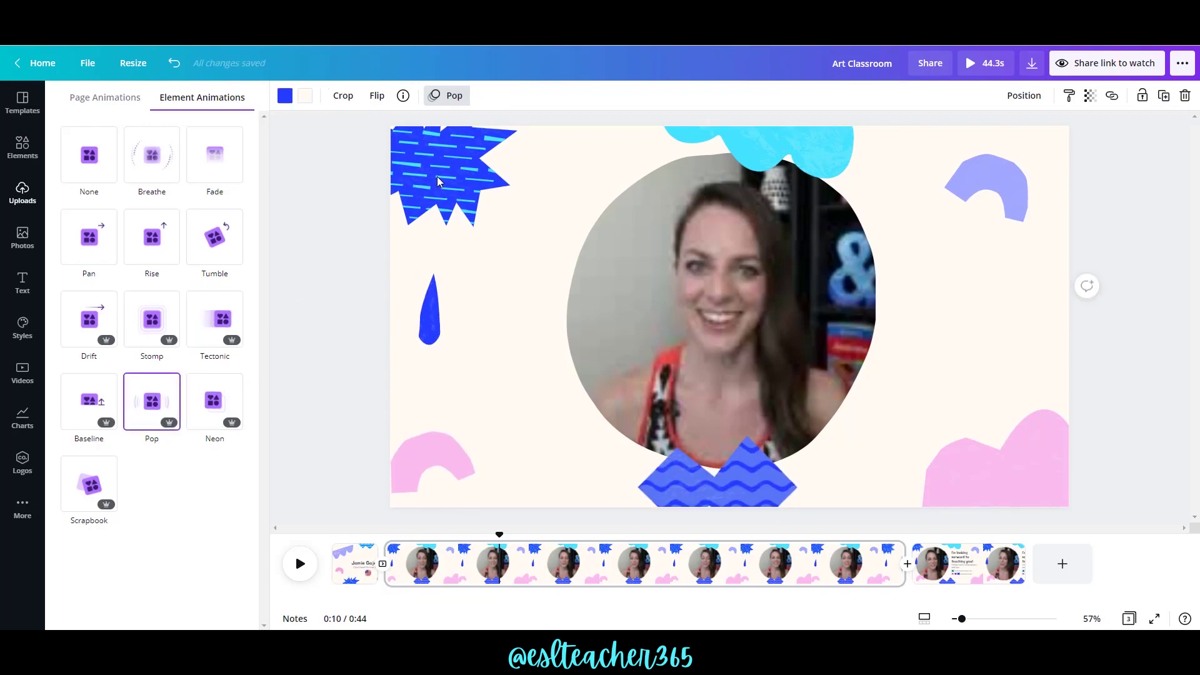
click(425, 213)
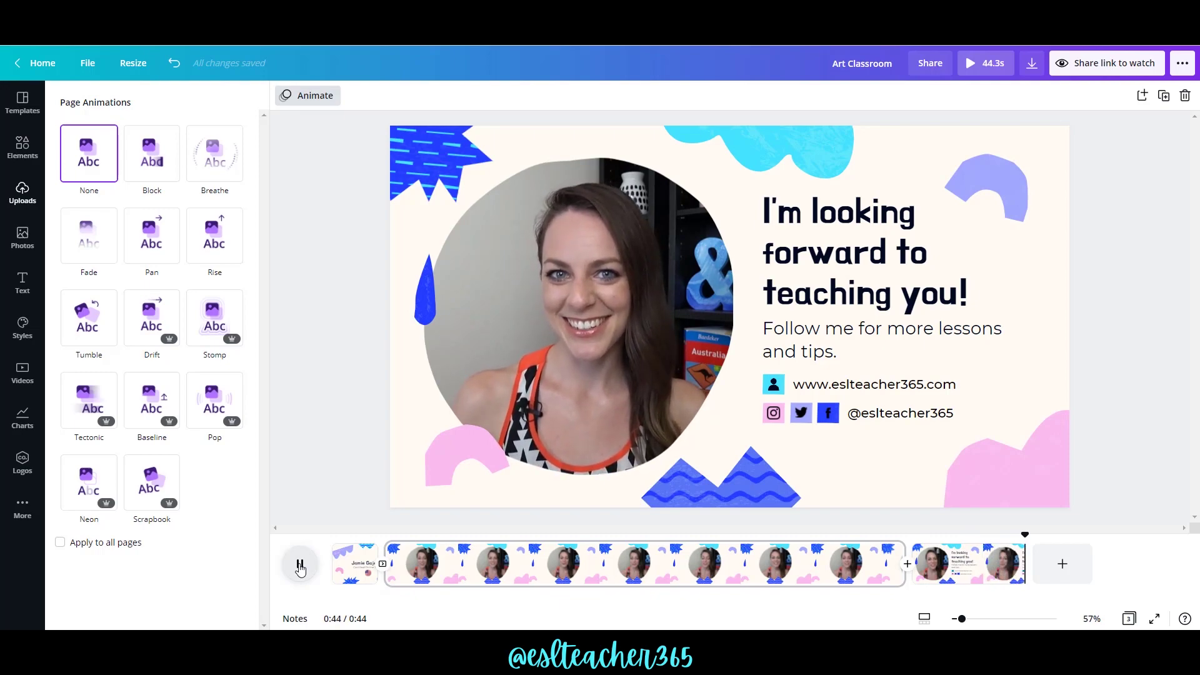
Replace the old American flag graphics search with a search for computer graphics.
click(23, 151)
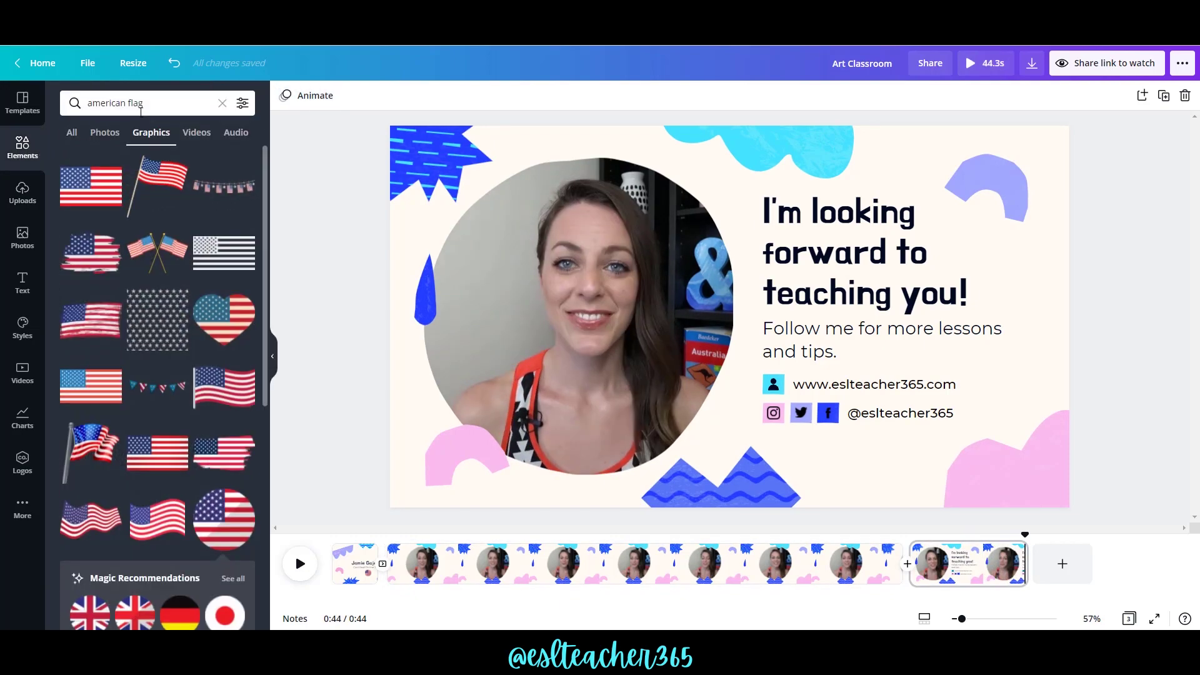
click(223, 104)
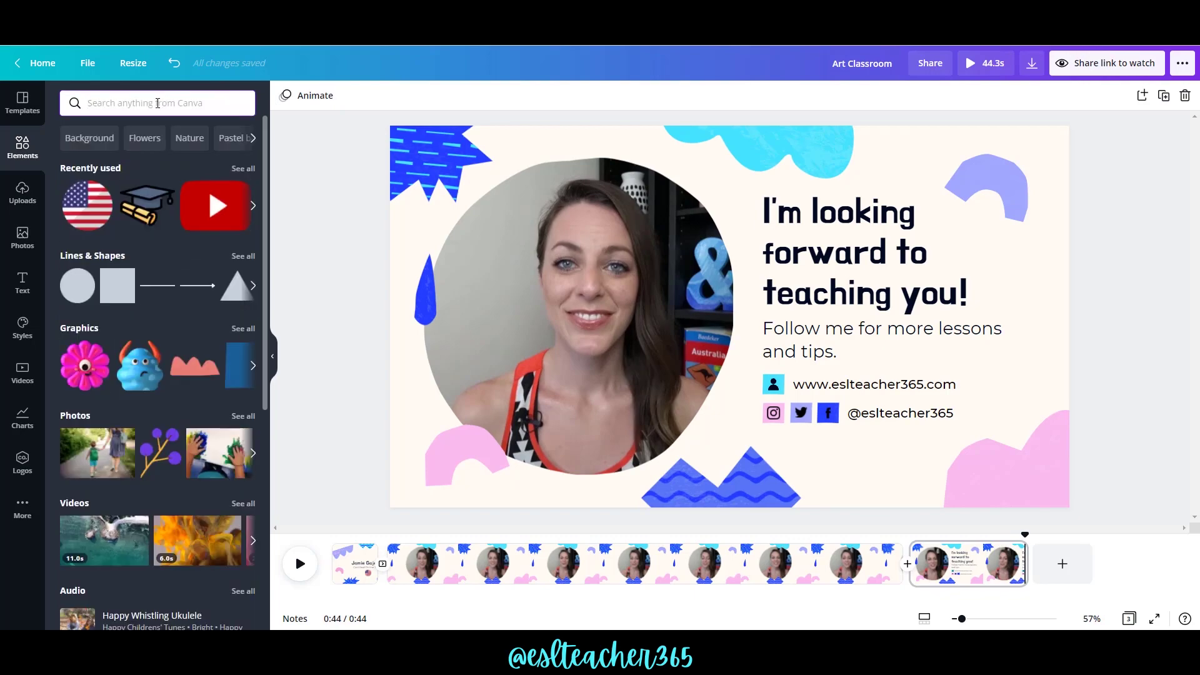
click(158, 103)
text(computer)
key(Return)
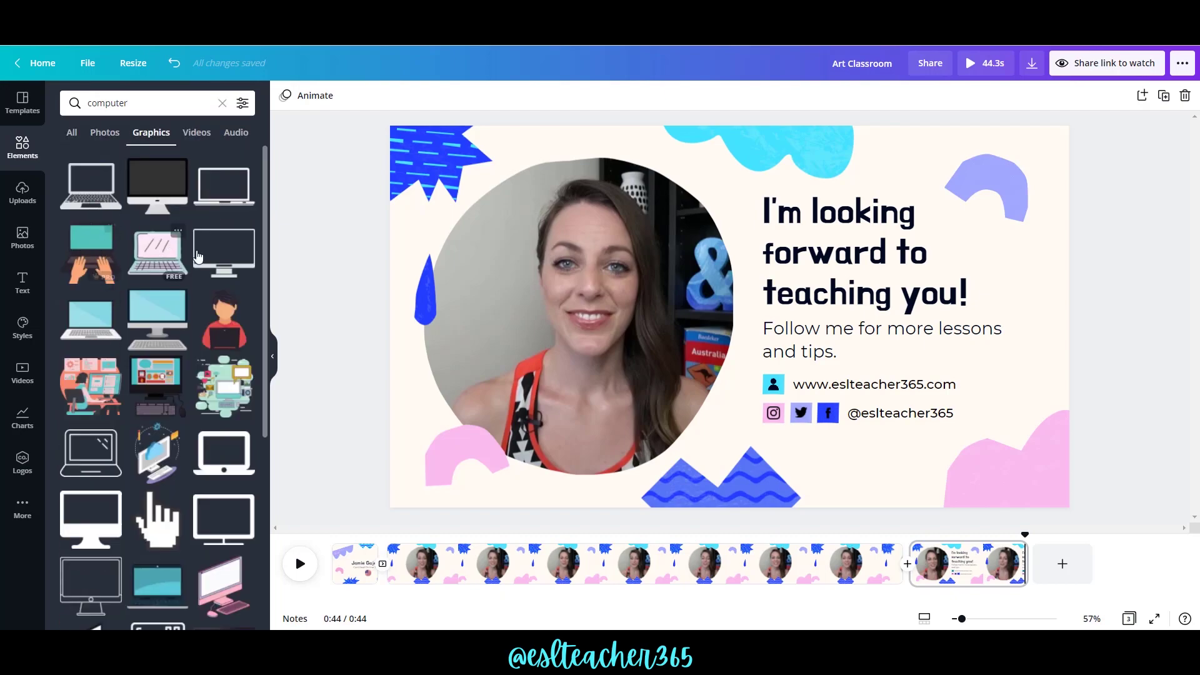
Place a laptop graphic at the outro's lower right and shift the pink corner shape down-left.
drag(134, 197, 1005, 382)
click(1135, 364)
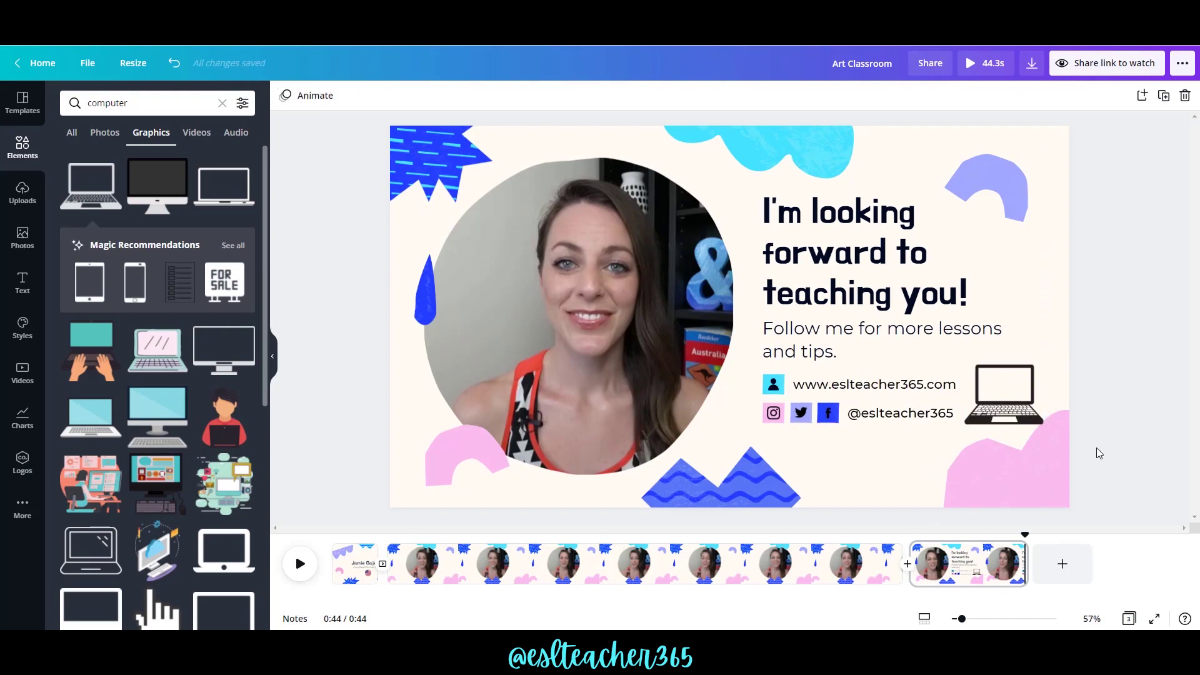
drag(1036, 470, 1024, 484)
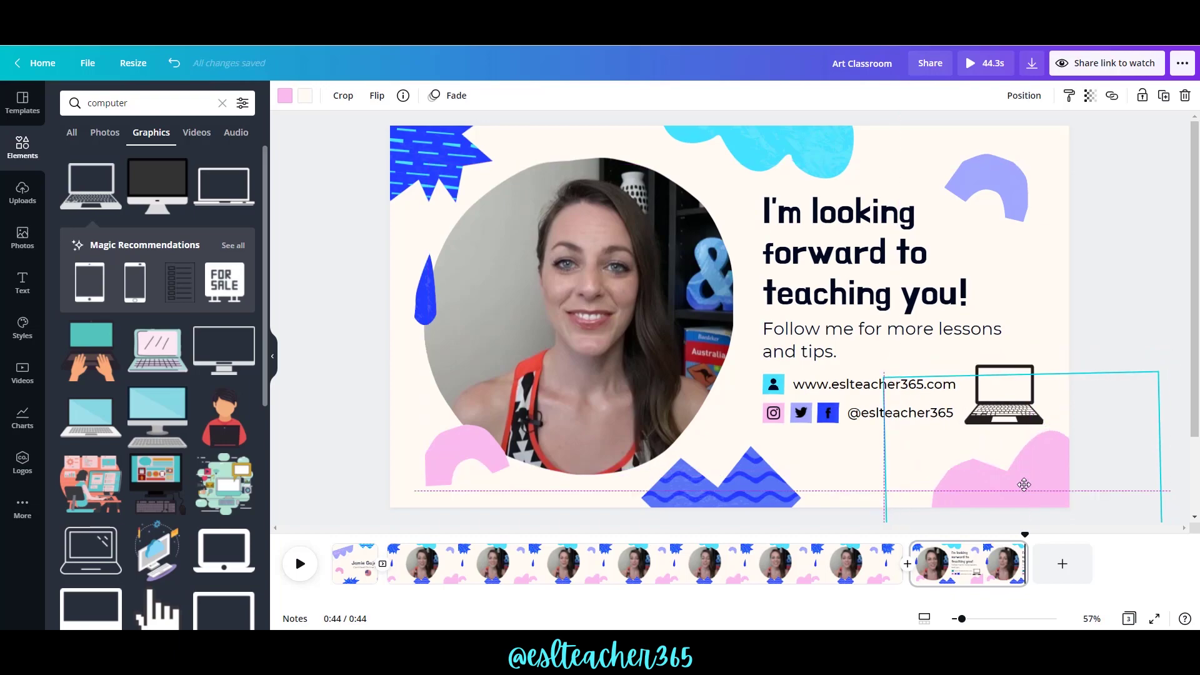
Add a BM Hanna heading at size 46.5 to the video page.
click(609, 564)
click(22, 282)
click(143, 174)
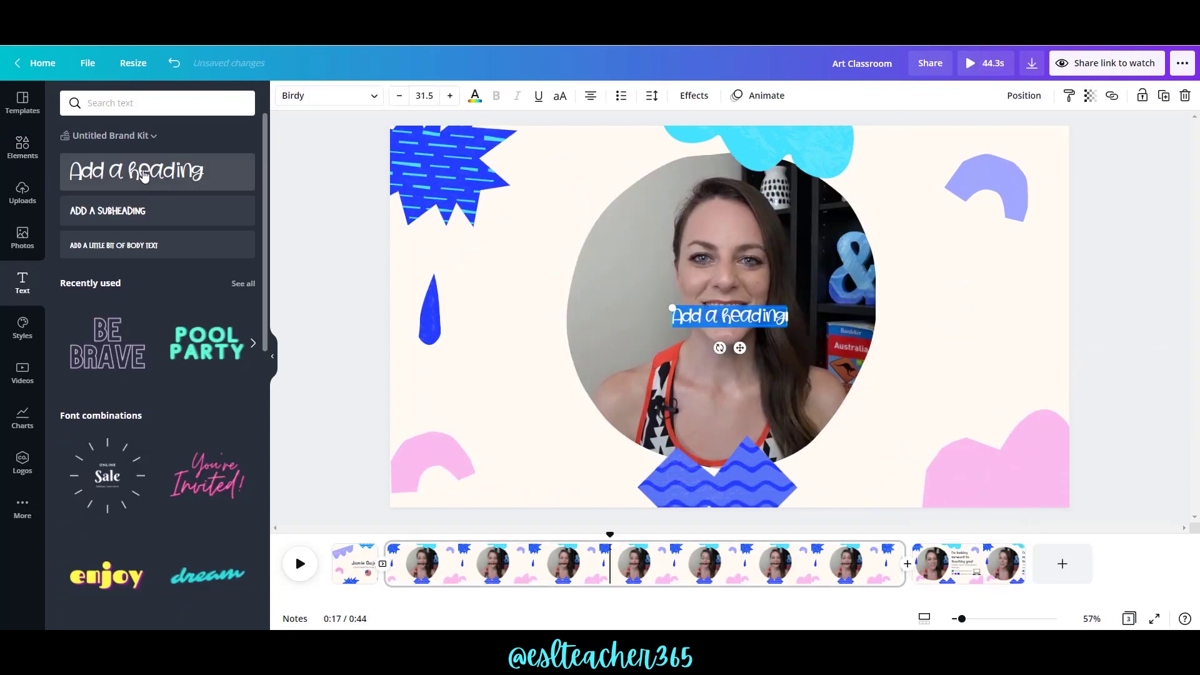
click(328, 96)
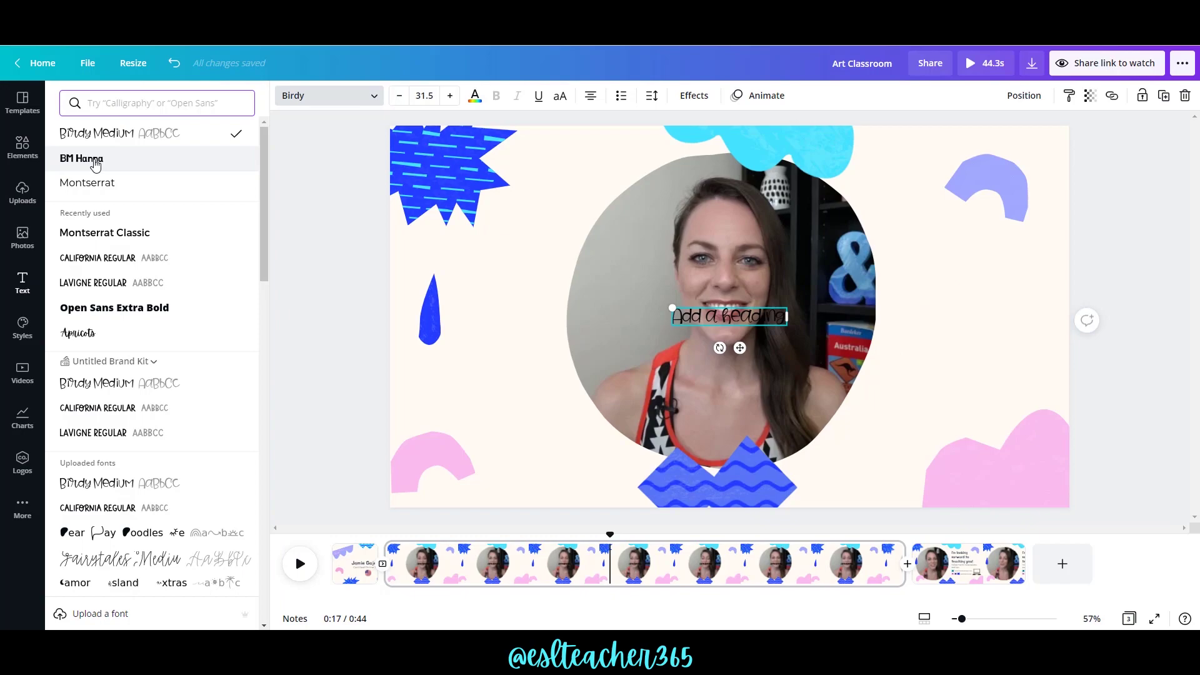
click(95, 161)
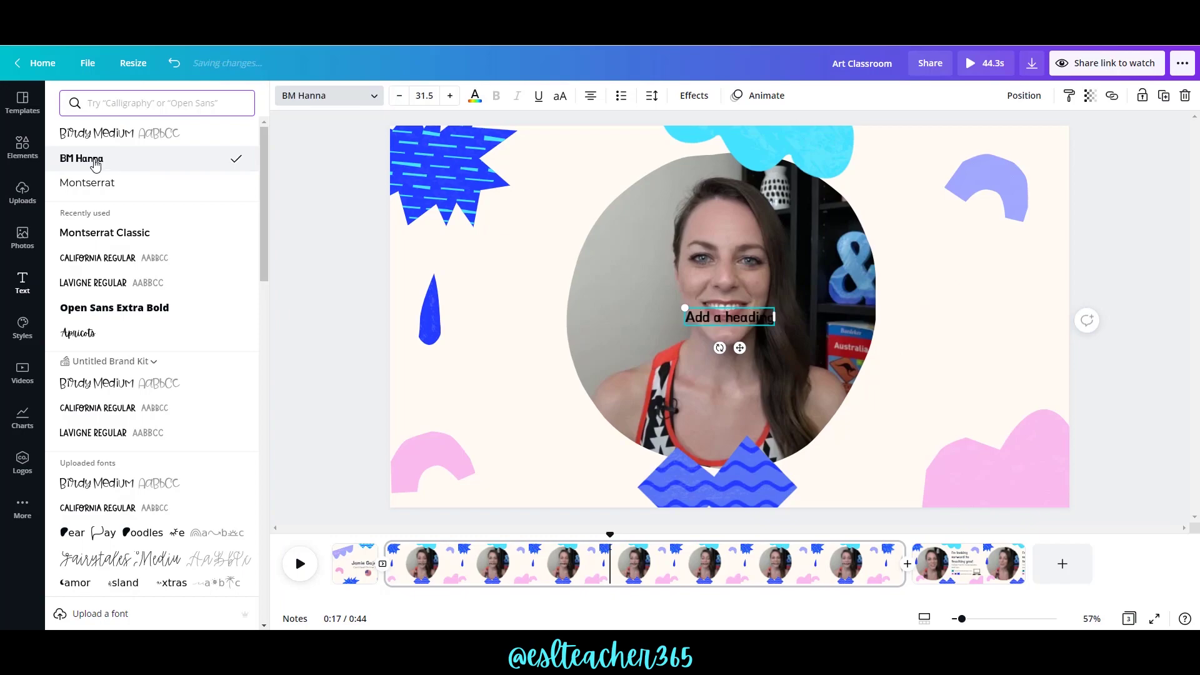
click(451, 96)
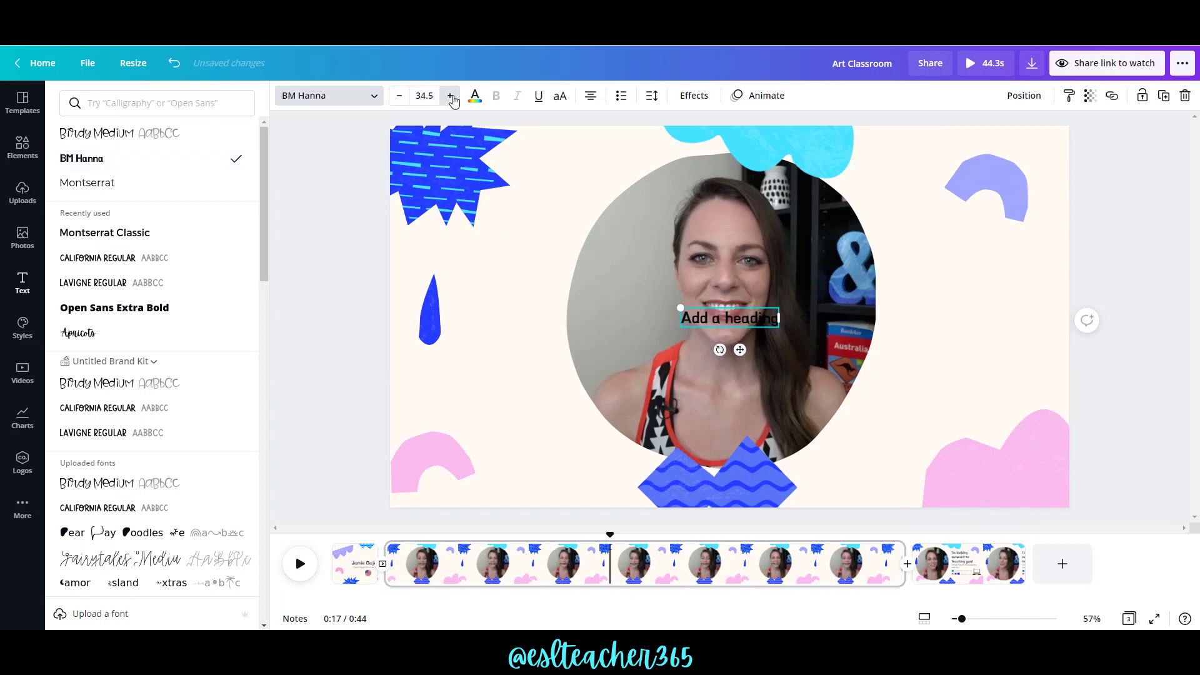
click(451, 96)
click(451, 96)
click(451, 95)
click(450, 96)
click(451, 96)
click(451, 96)
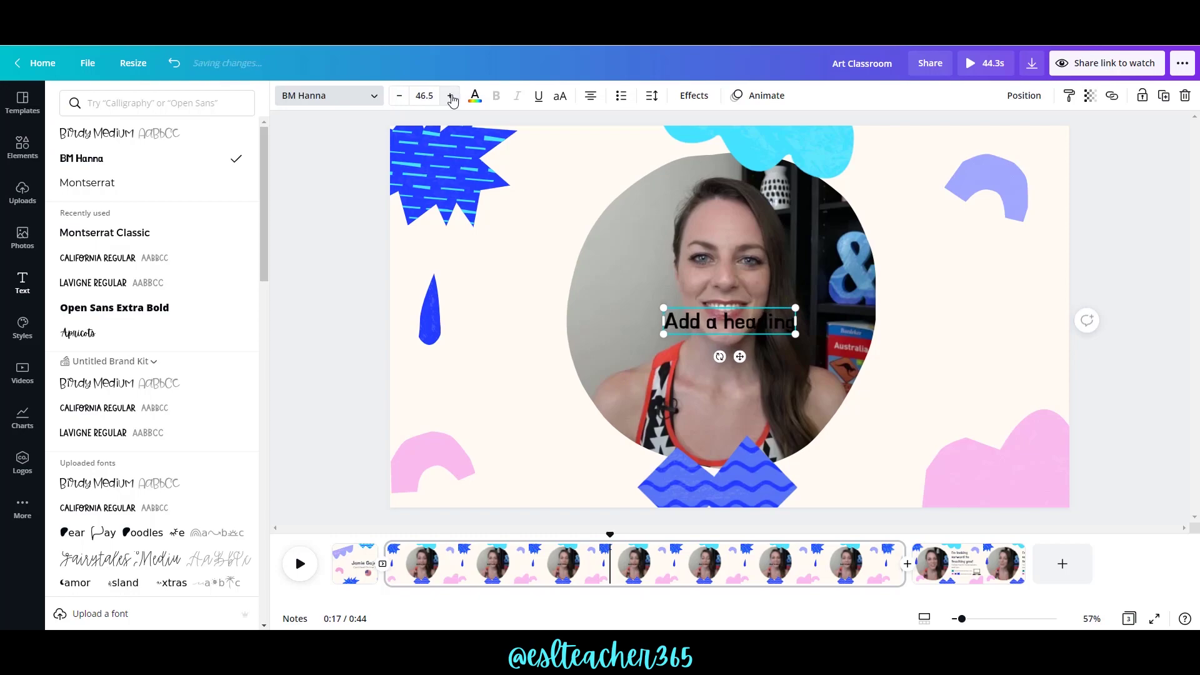
Replace the heading text with the teacher's name and move it to the upper right.
triple_click(755, 306)
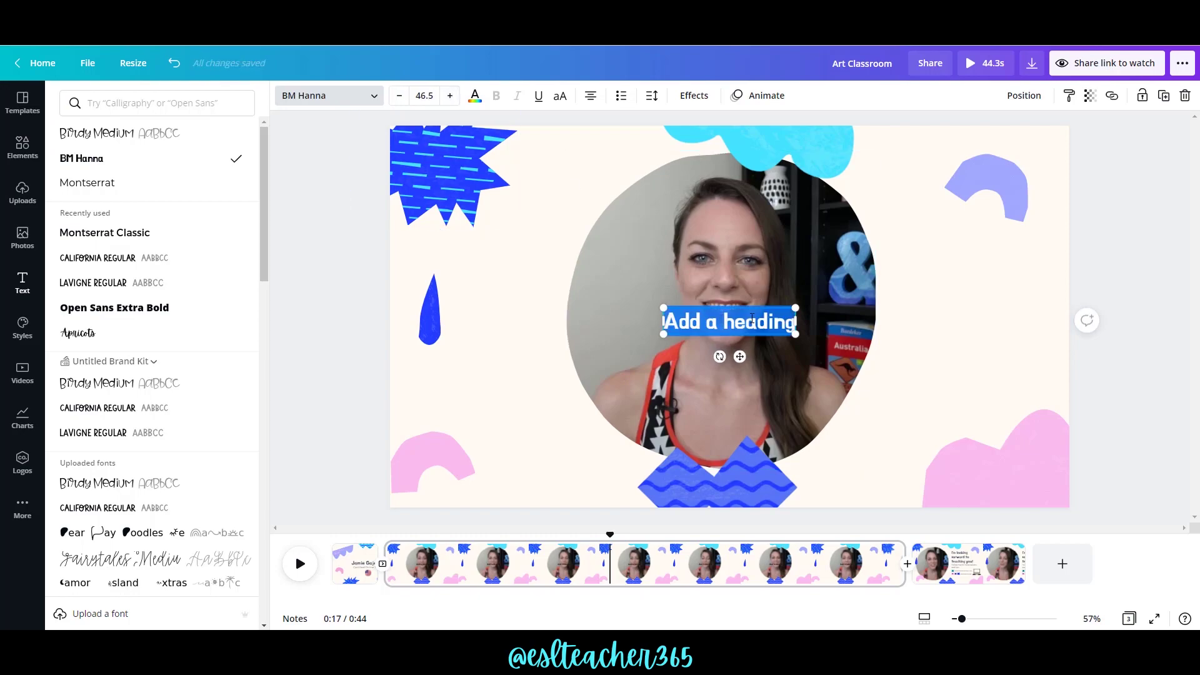
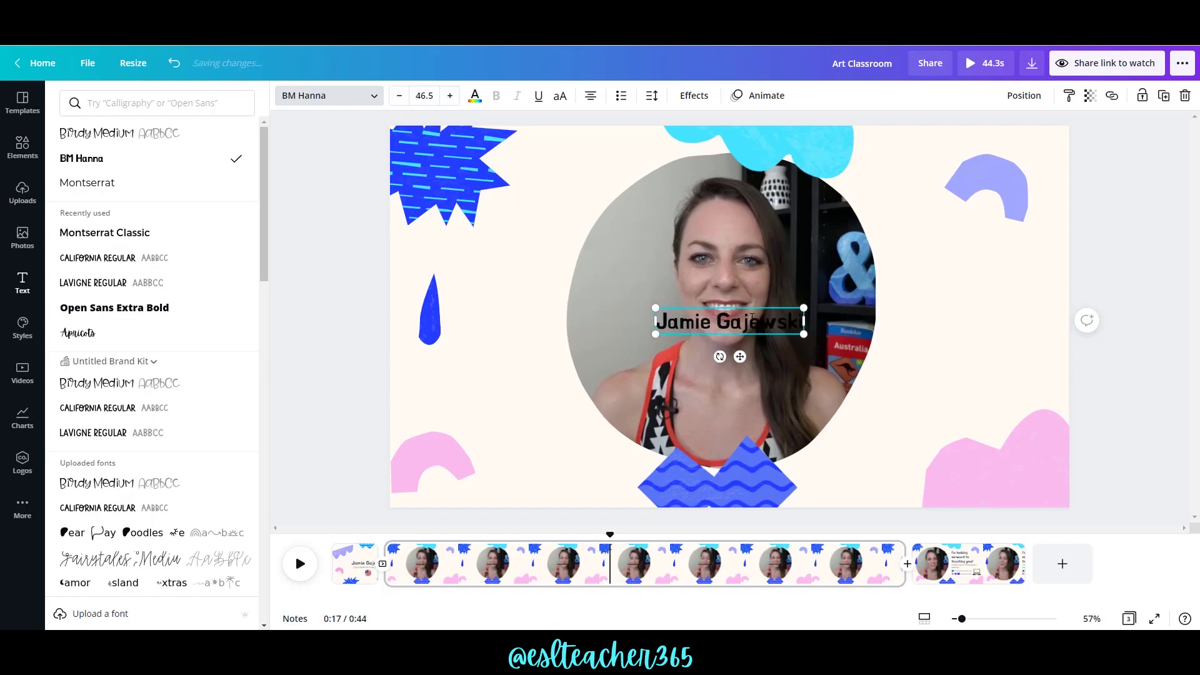
drag(750, 358, 982, 298)
click(23, 283)
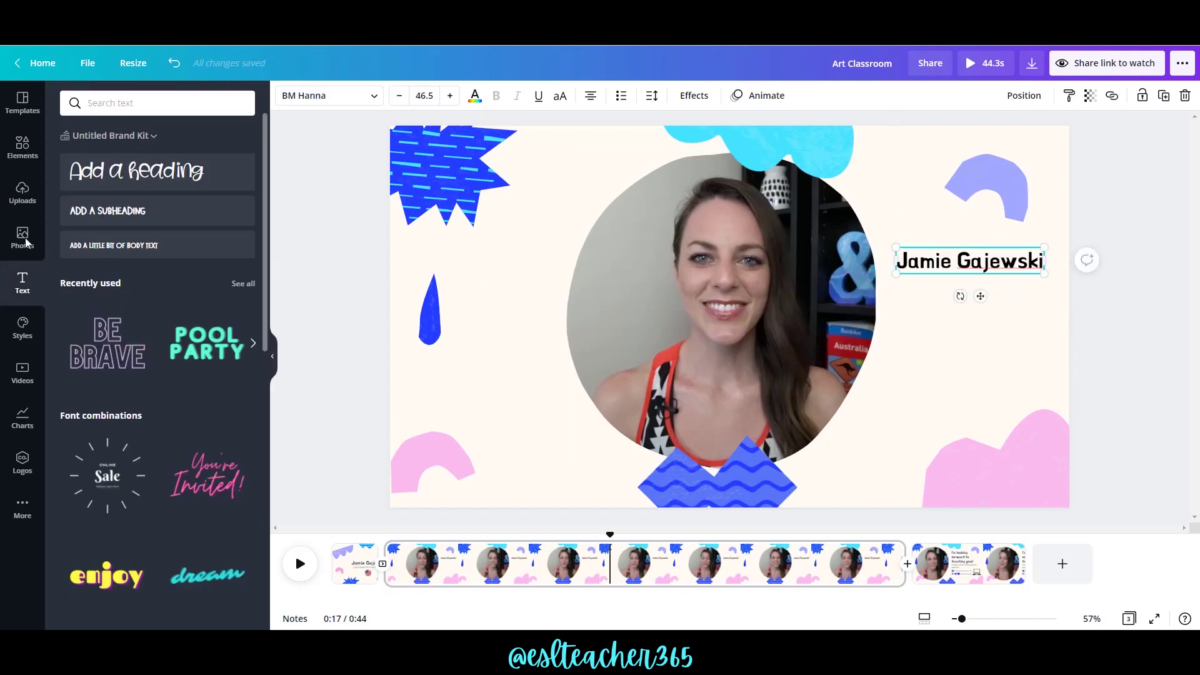
Add a Montserrat subheading at size 30 under the name.
click(134, 210)
click(370, 100)
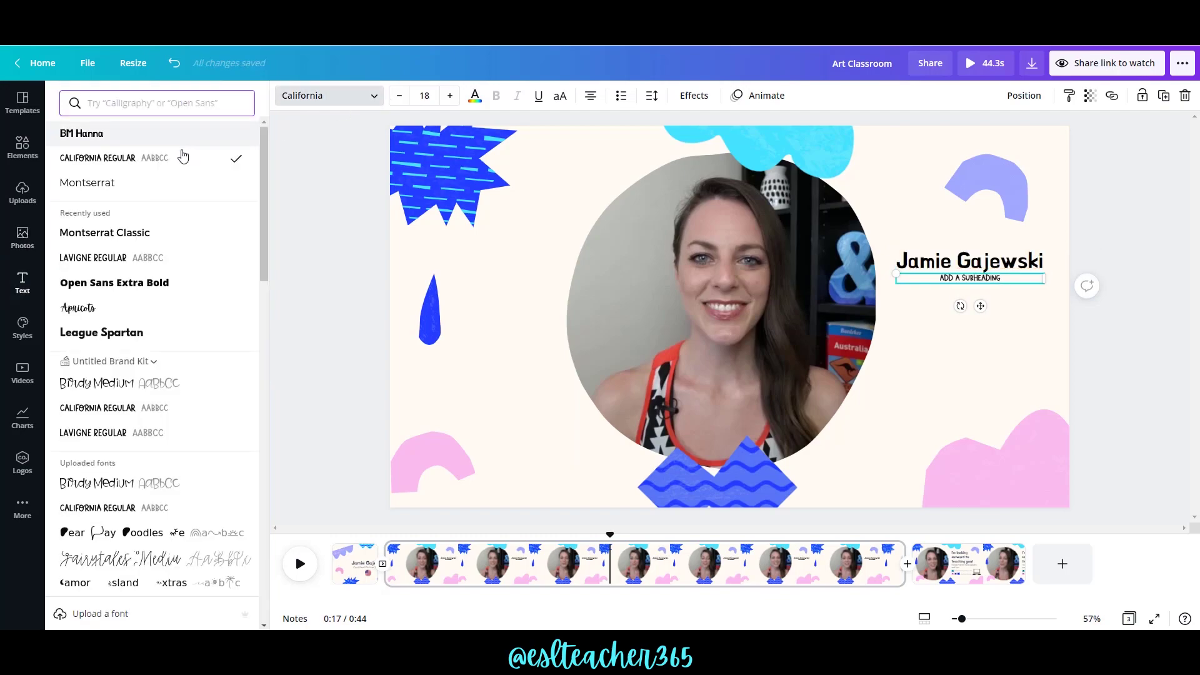
click(143, 182)
click(450, 100)
click(450, 100)
click(450, 100)
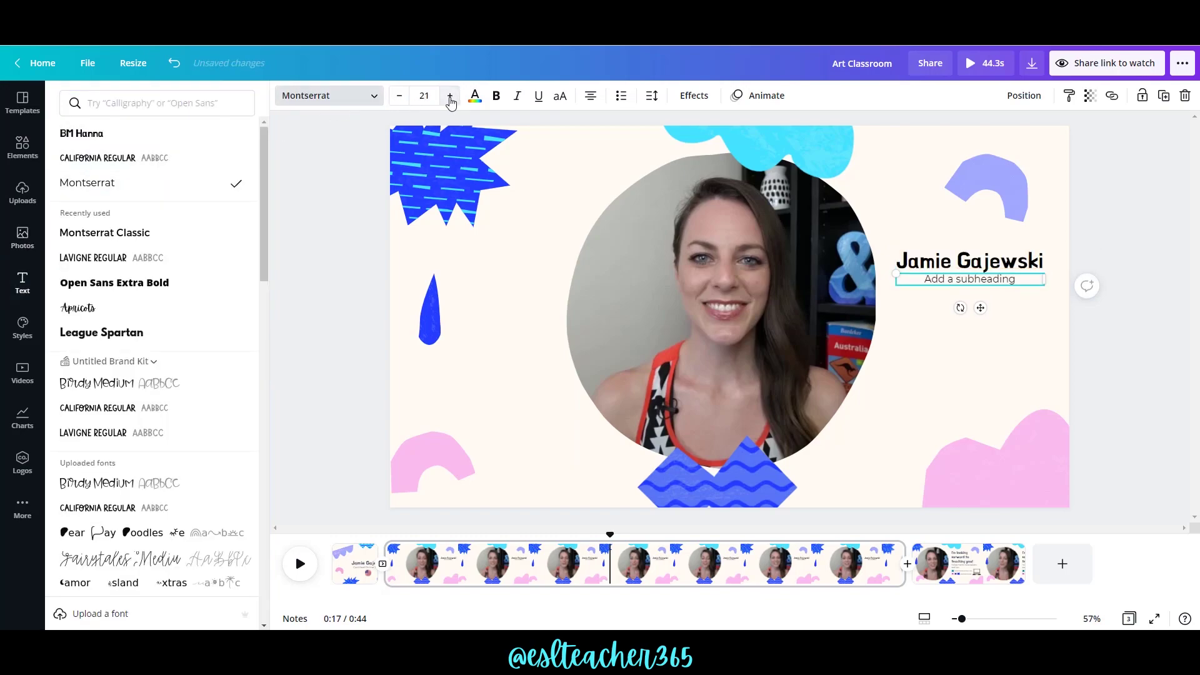
click(450, 97)
click(450, 97)
click(450, 97)
click(450, 97)
click(450, 97)
click(450, 97)
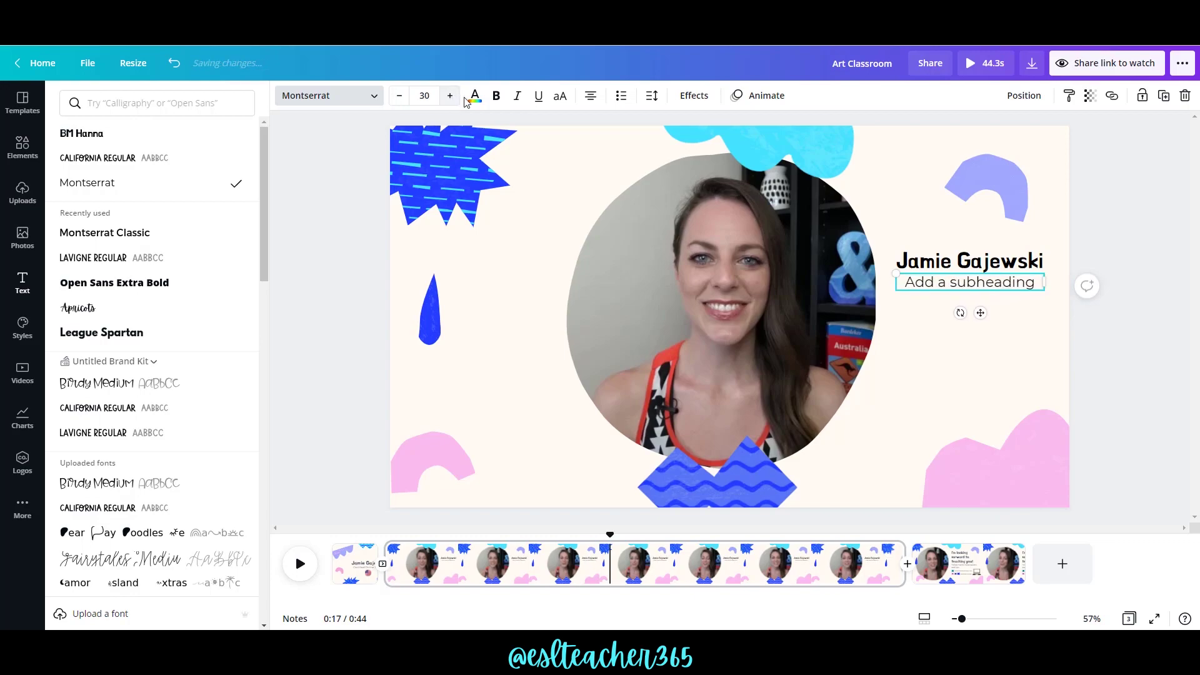
Type the credentials: Master's in Education, US Teaching Certificate, CELTA Certificate, and nudge them below the name.
double_click(984, 284)
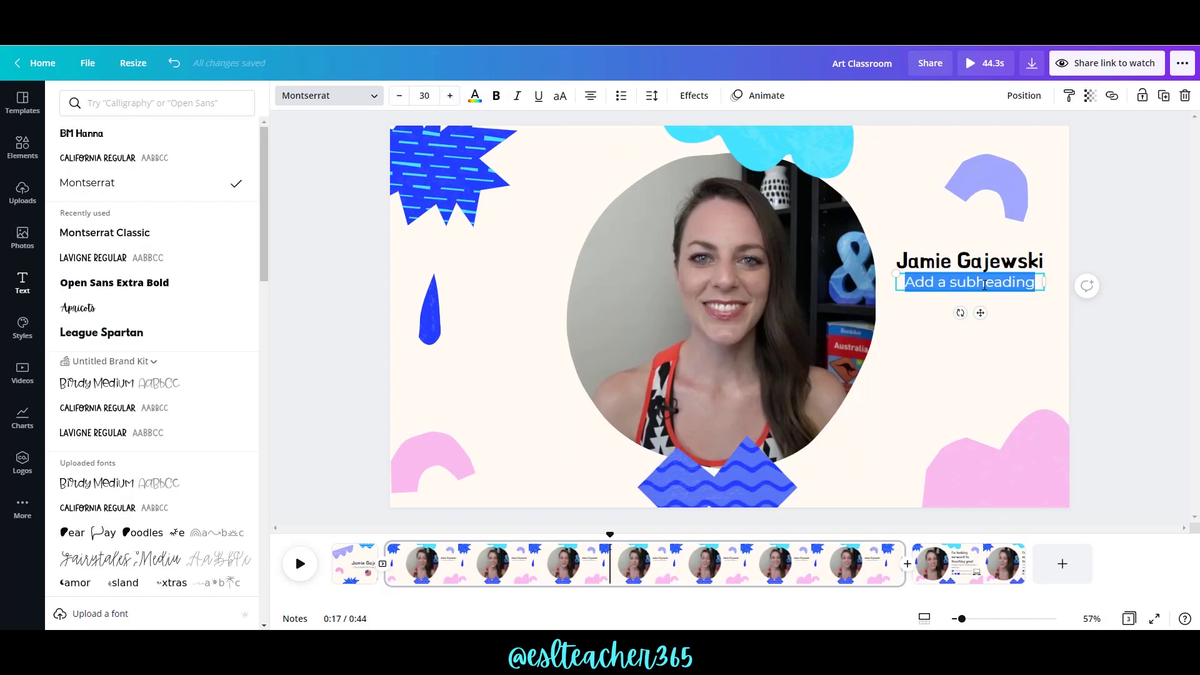
key(BackSpace)
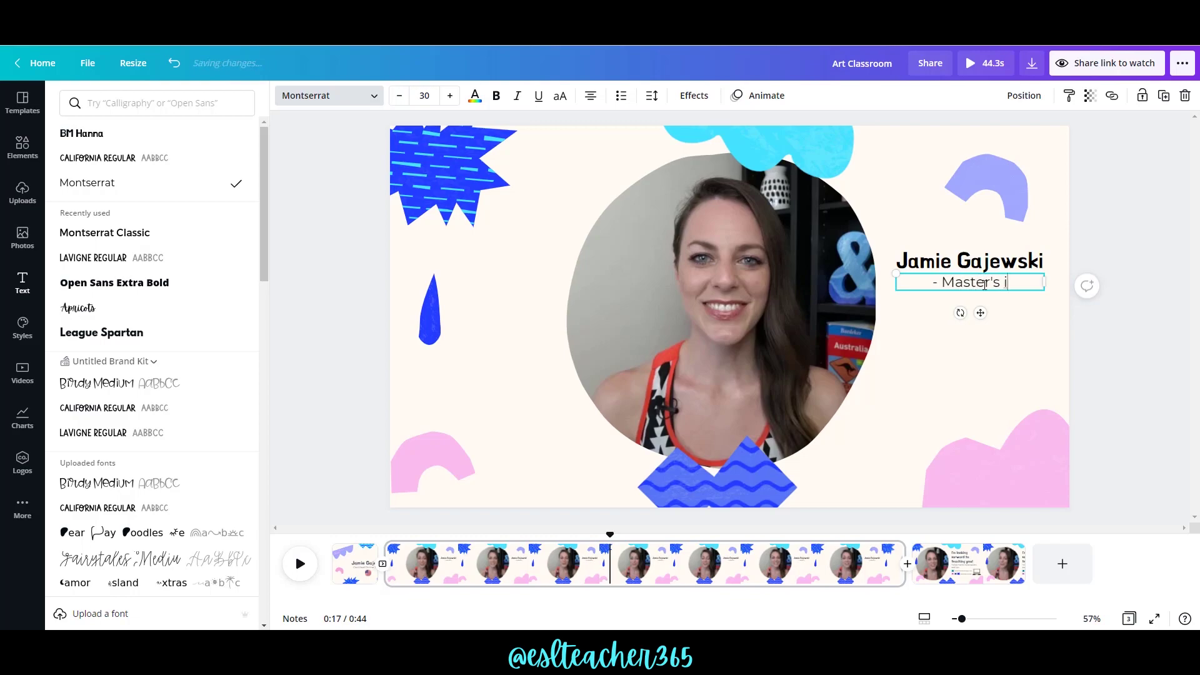
text(- Master's in Education)
key(Return)
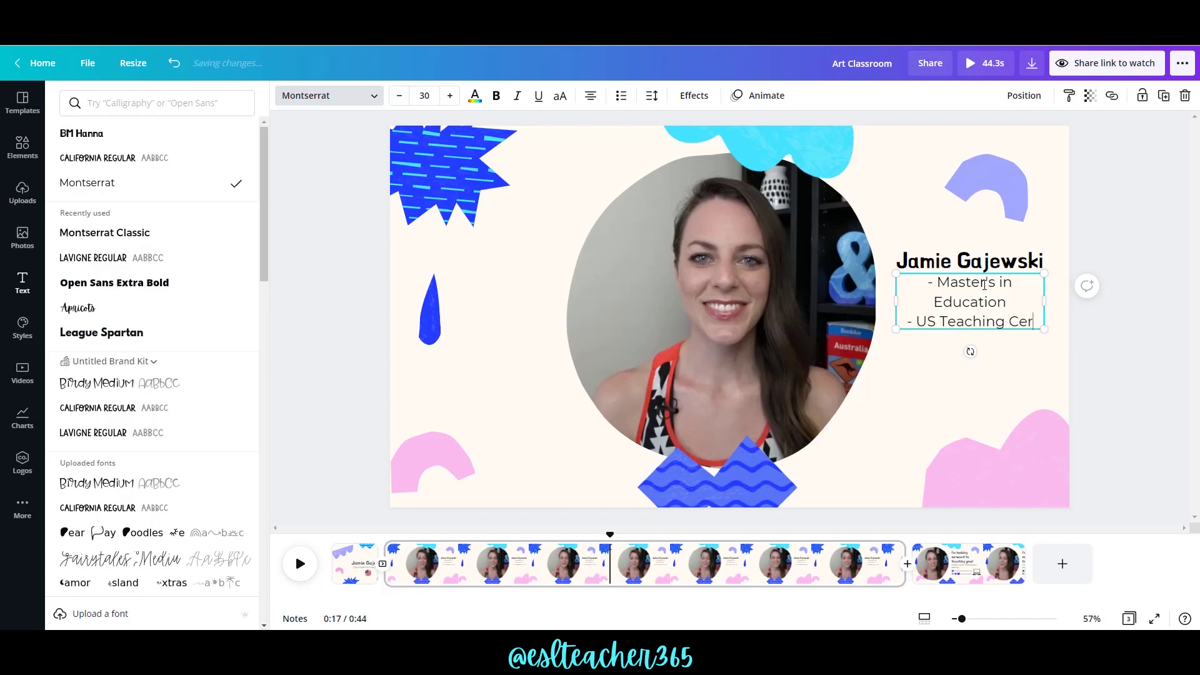
text(- US Teaching Certificate)
key(Return)
text(- CELTA Certificate)
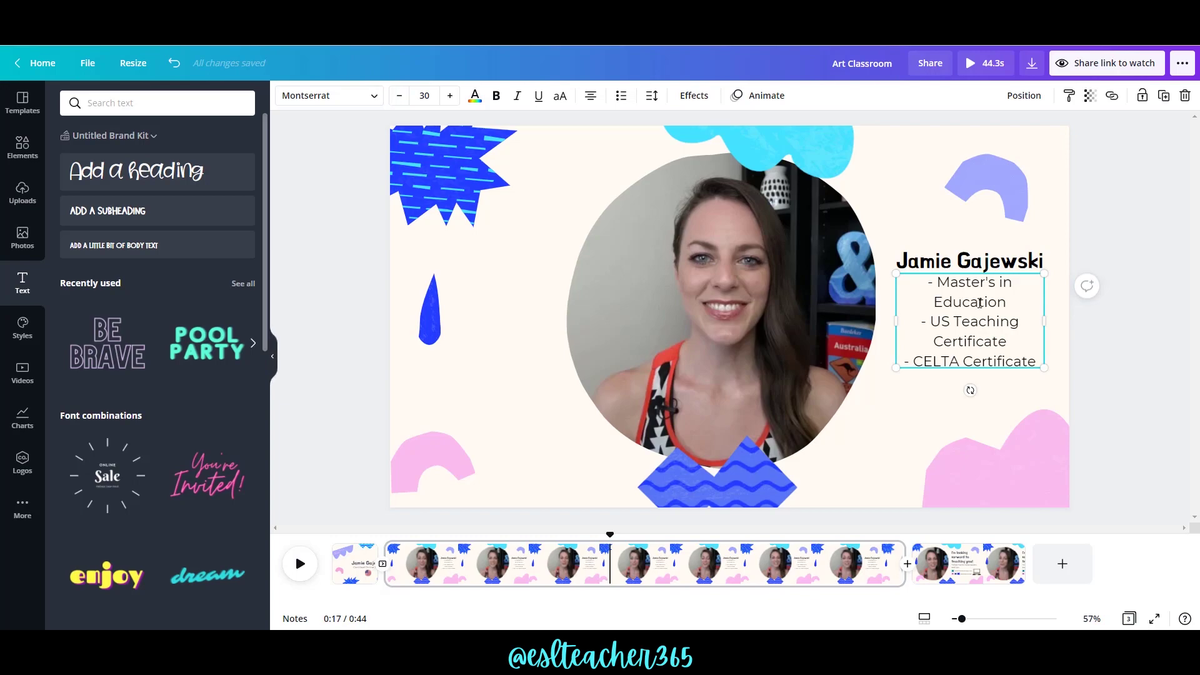
click(1105, 365)
drag(989, 337, 953, 326)
Make the credentials text bold and blue, then preview the video.
click(497, 97)
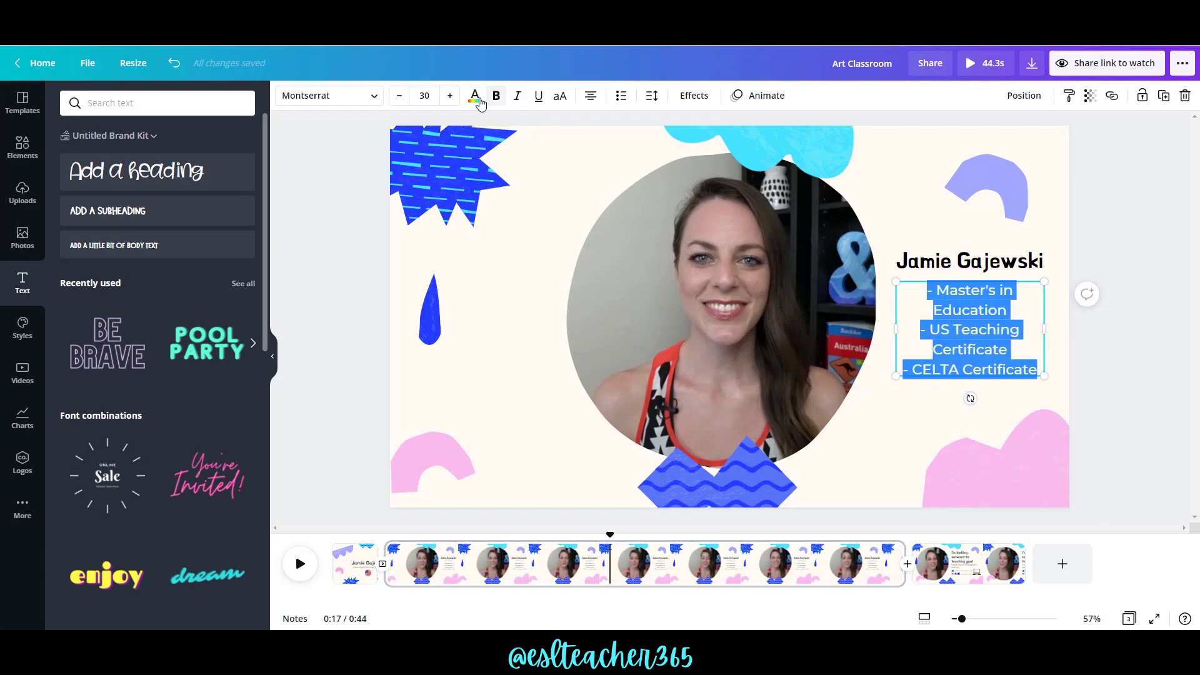
click(475, 97)
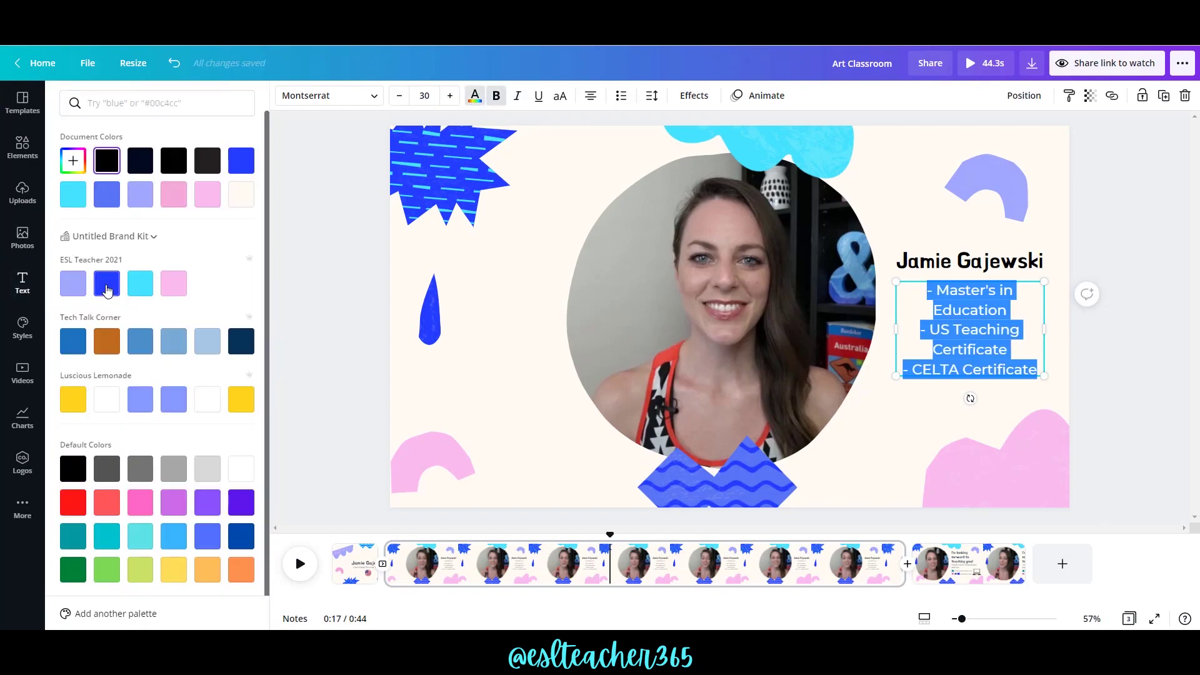
click(1098, 235)
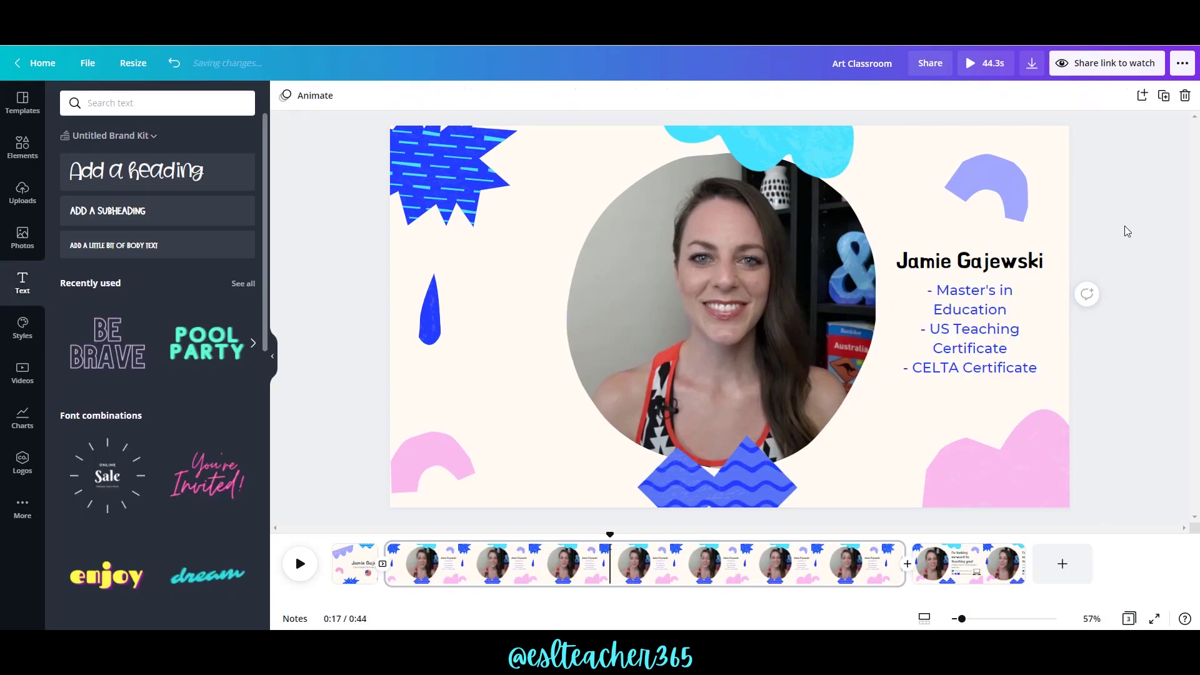
key(space)
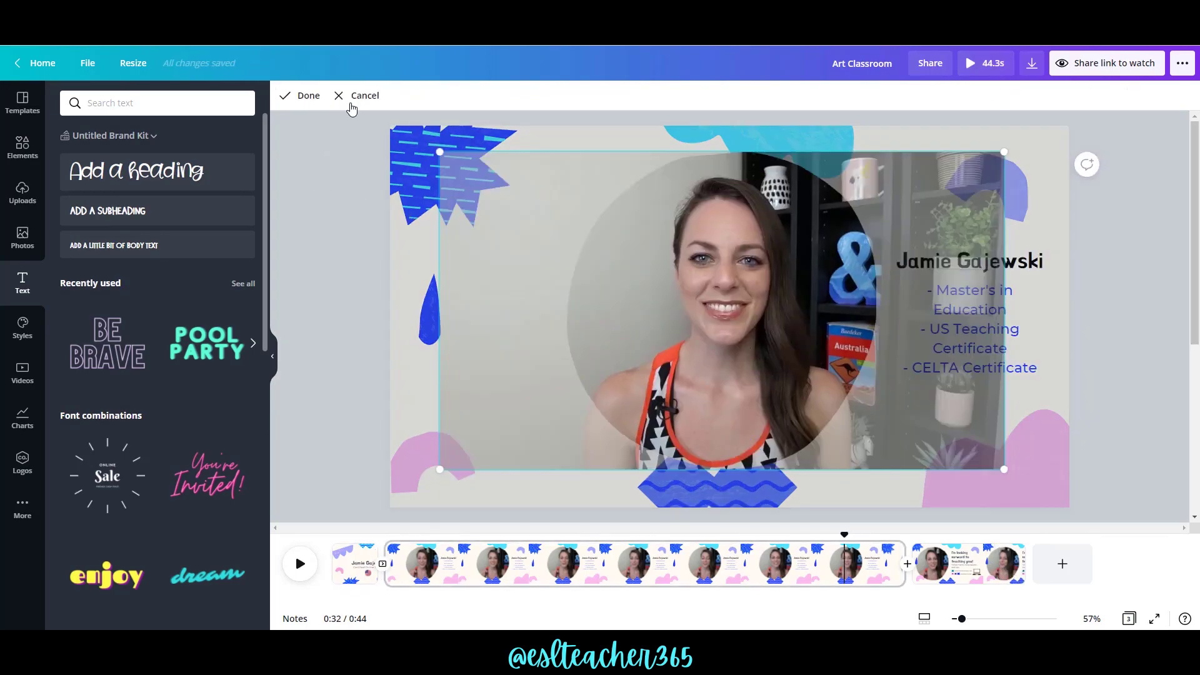
Trim the end of the teacher's video clip down to 33.8 seconds.
click(353, 97)
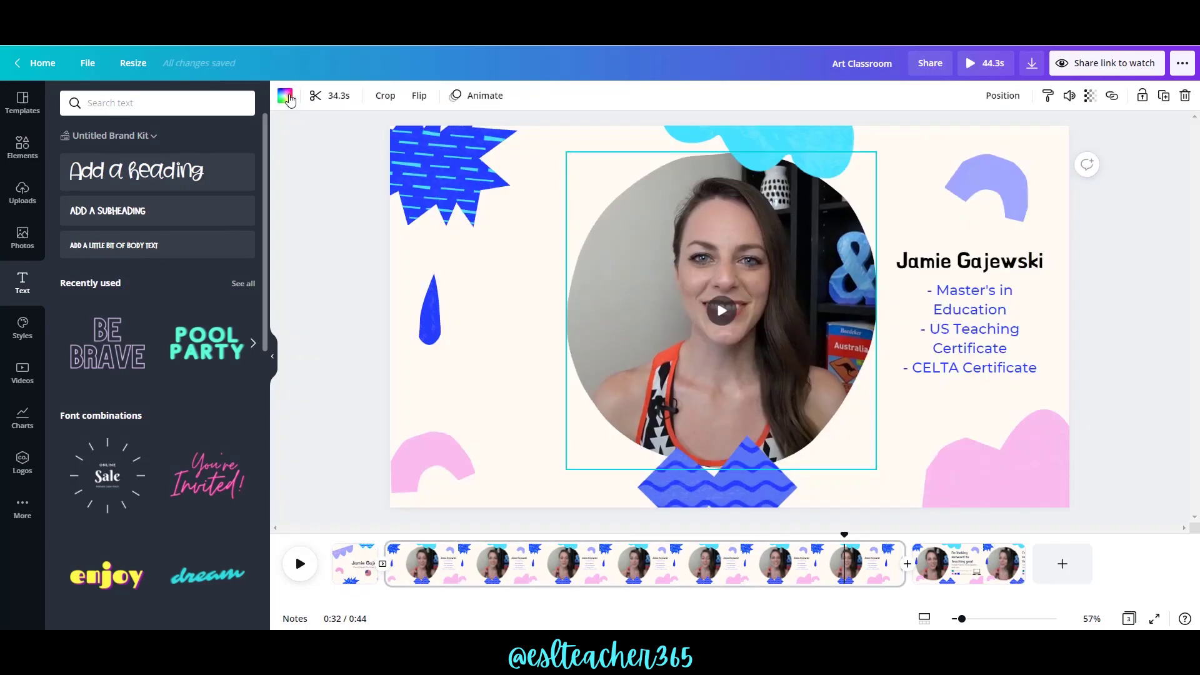
click(316, 96)
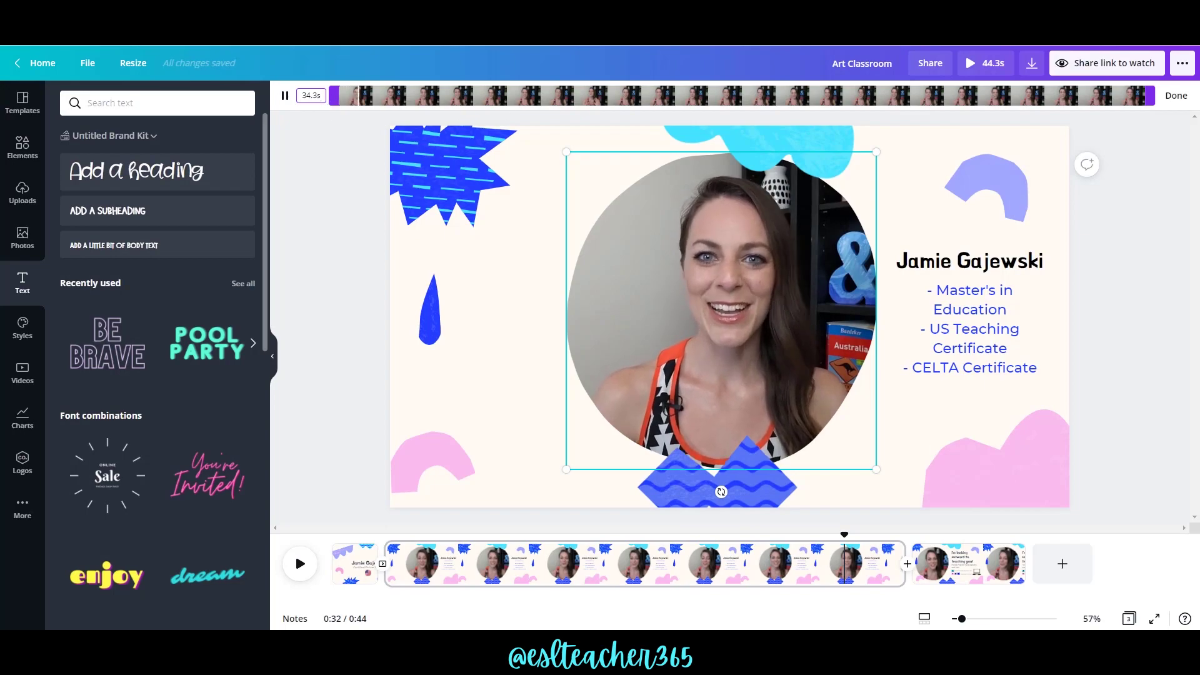
drag(1149, 98, 1110, 100)
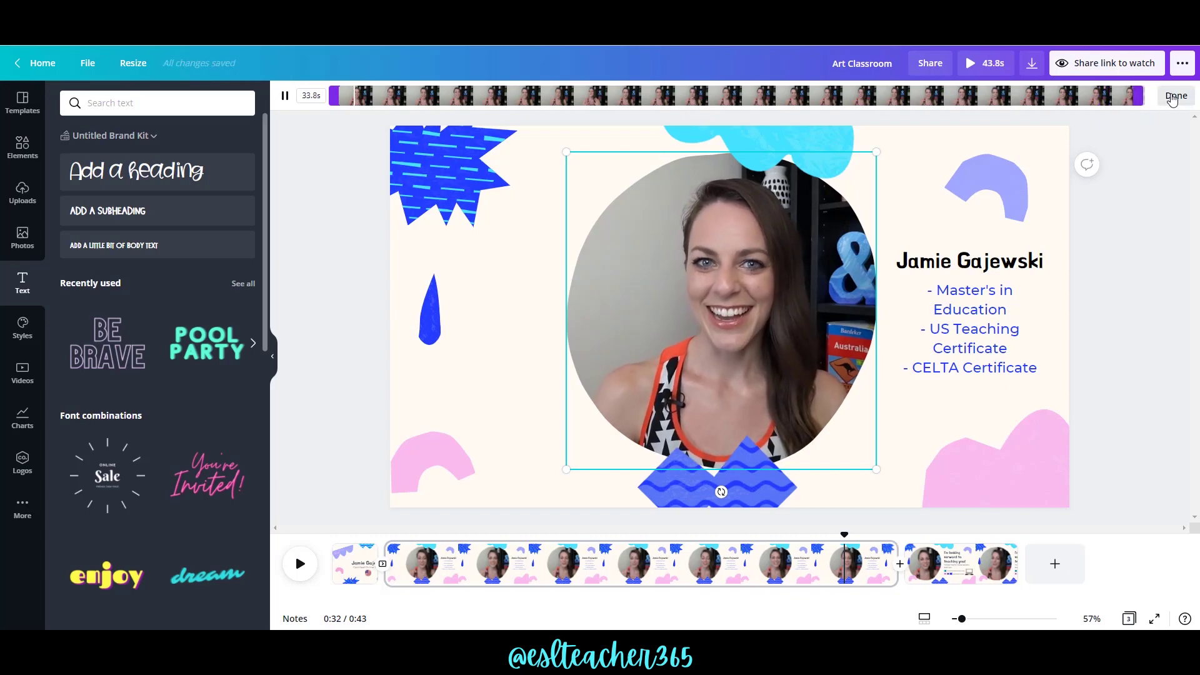
click(1106, 62)
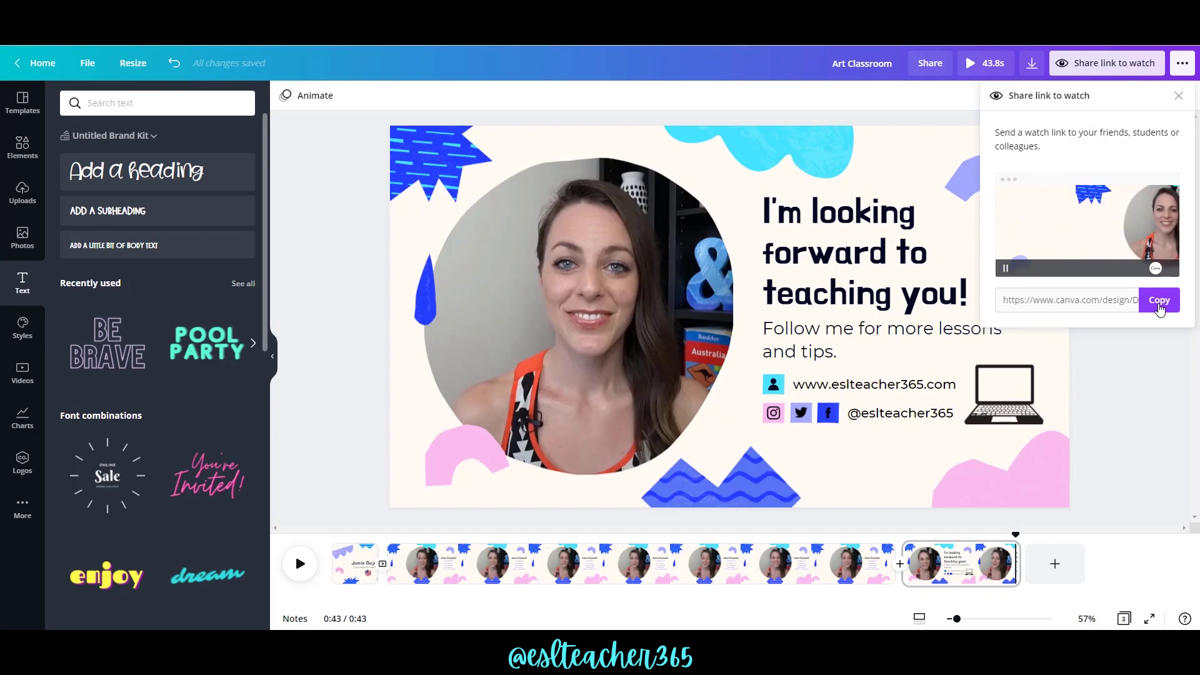
Copy the watch link and play the shared video preview.
click(1156, 300)
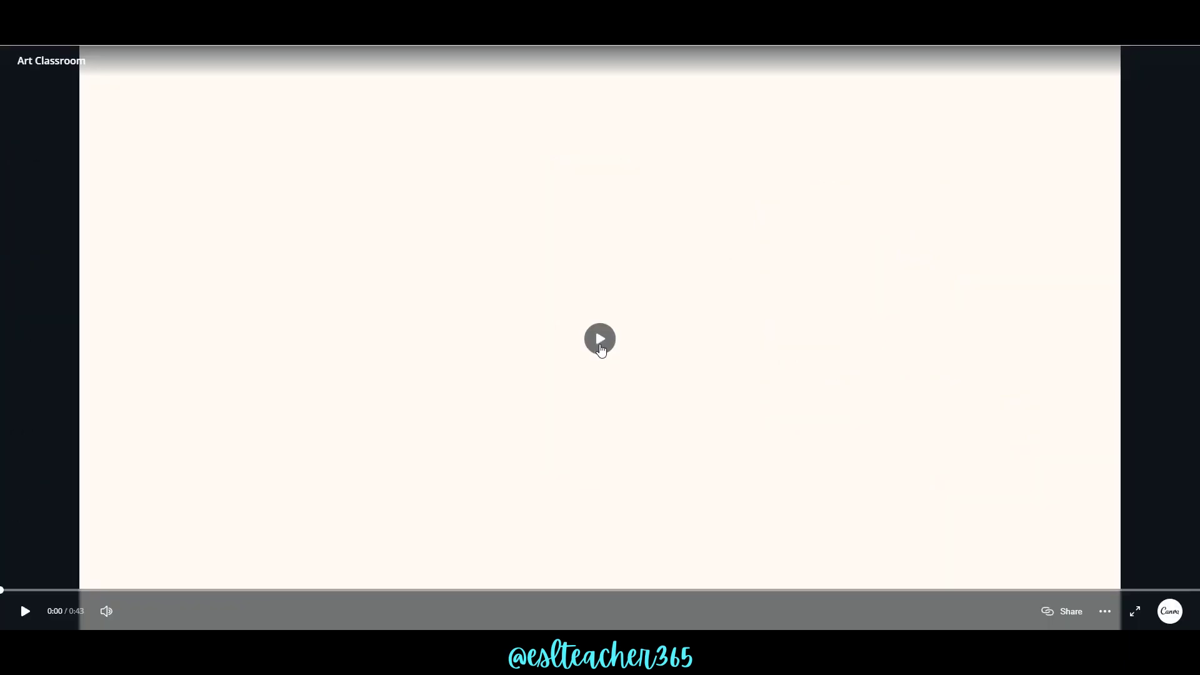
click(600, 341)
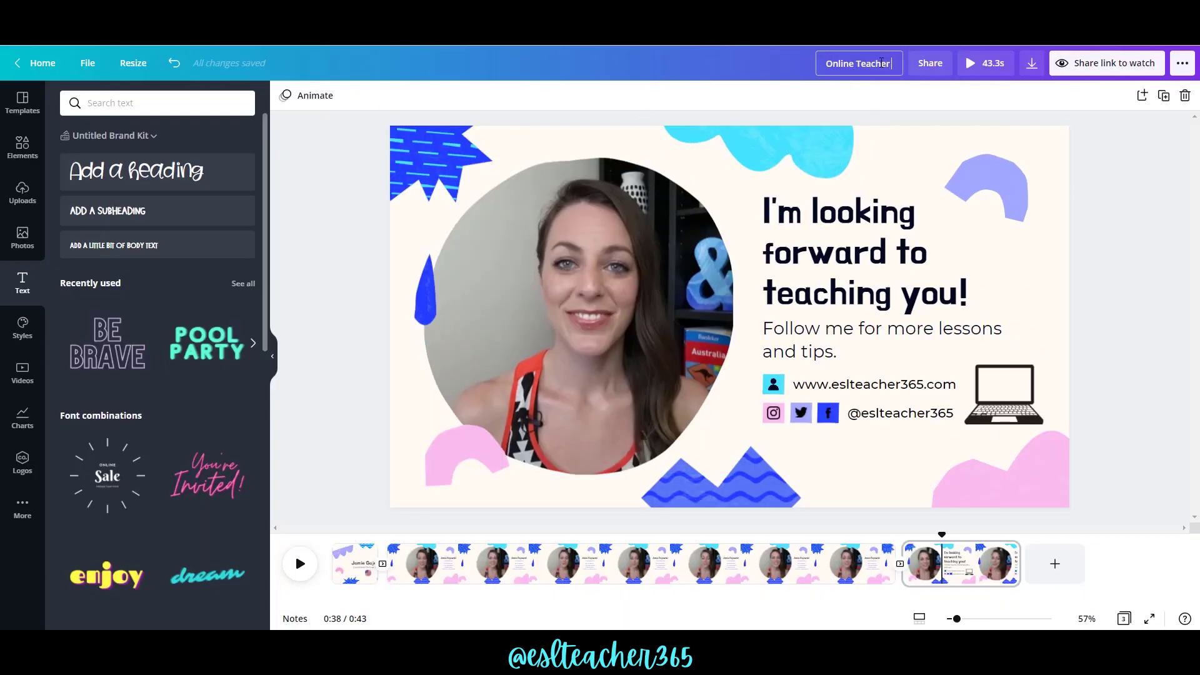
Title the design 'Online Teacher Intro Video' and download all pages as MP4 Video.
text(Video)
click(1044, 88)
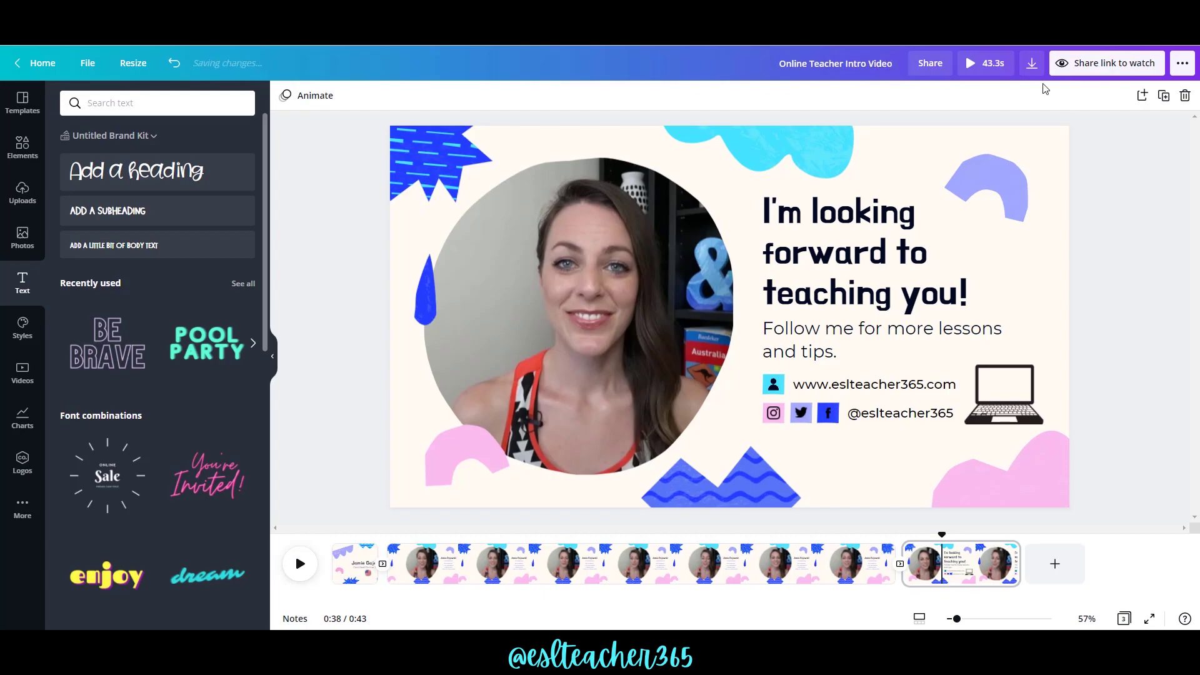
click(1030, 64)
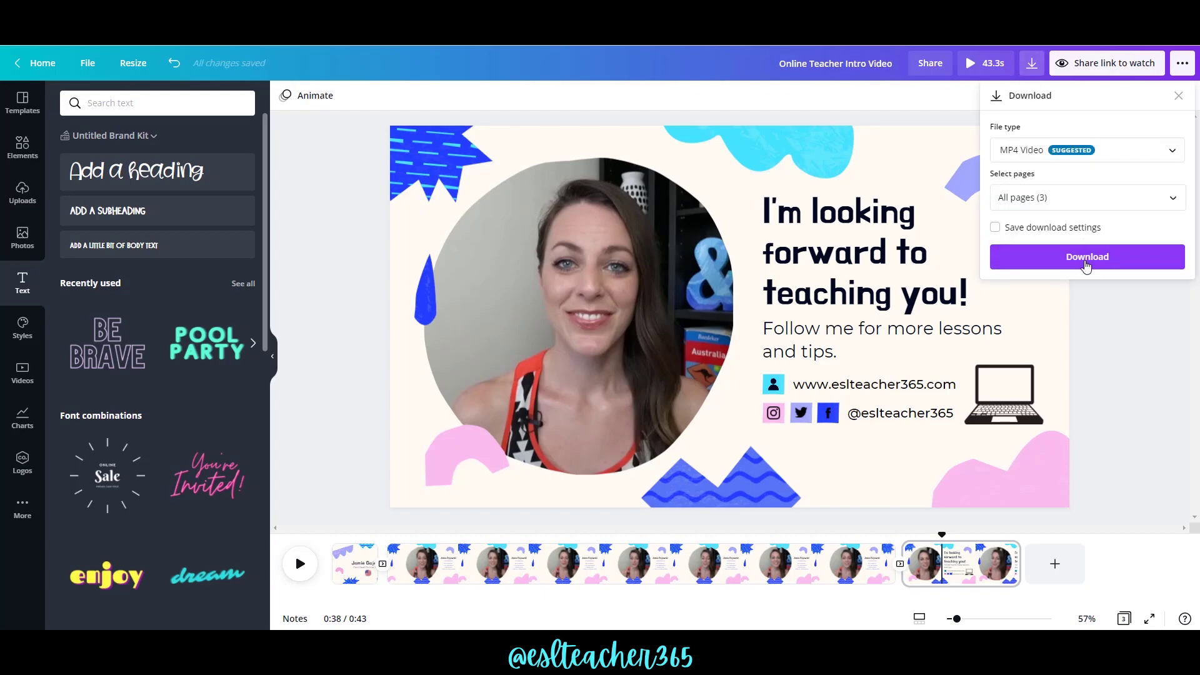
click(1121, 161)
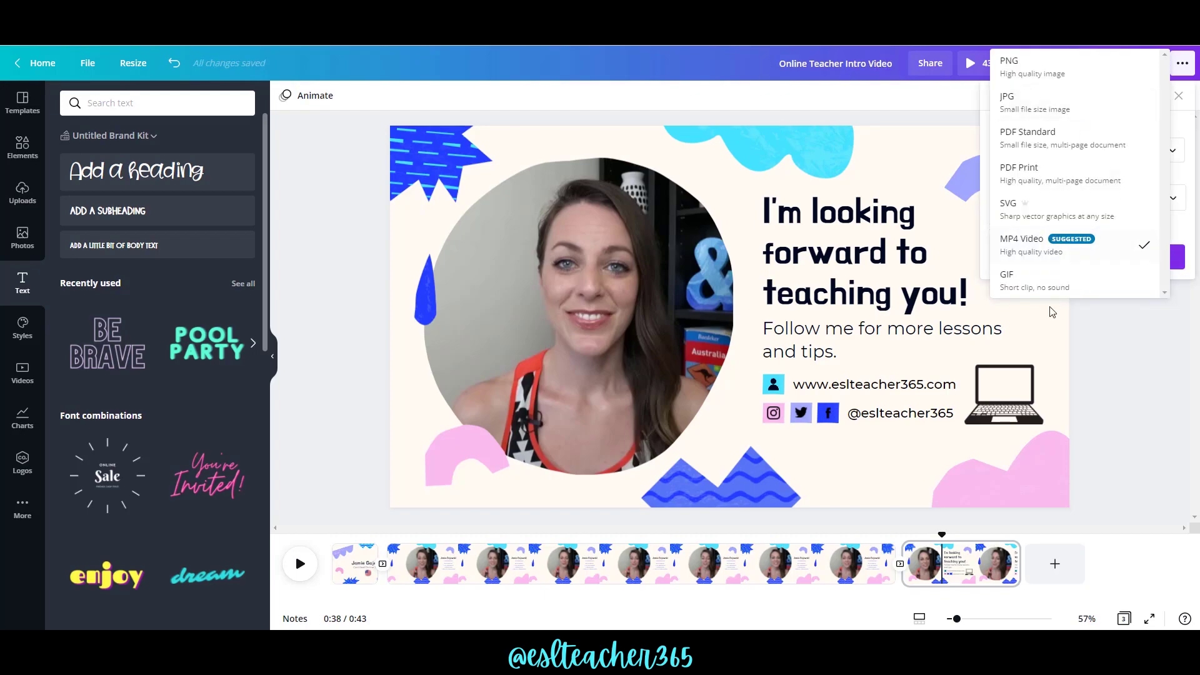
click(1030, 244)
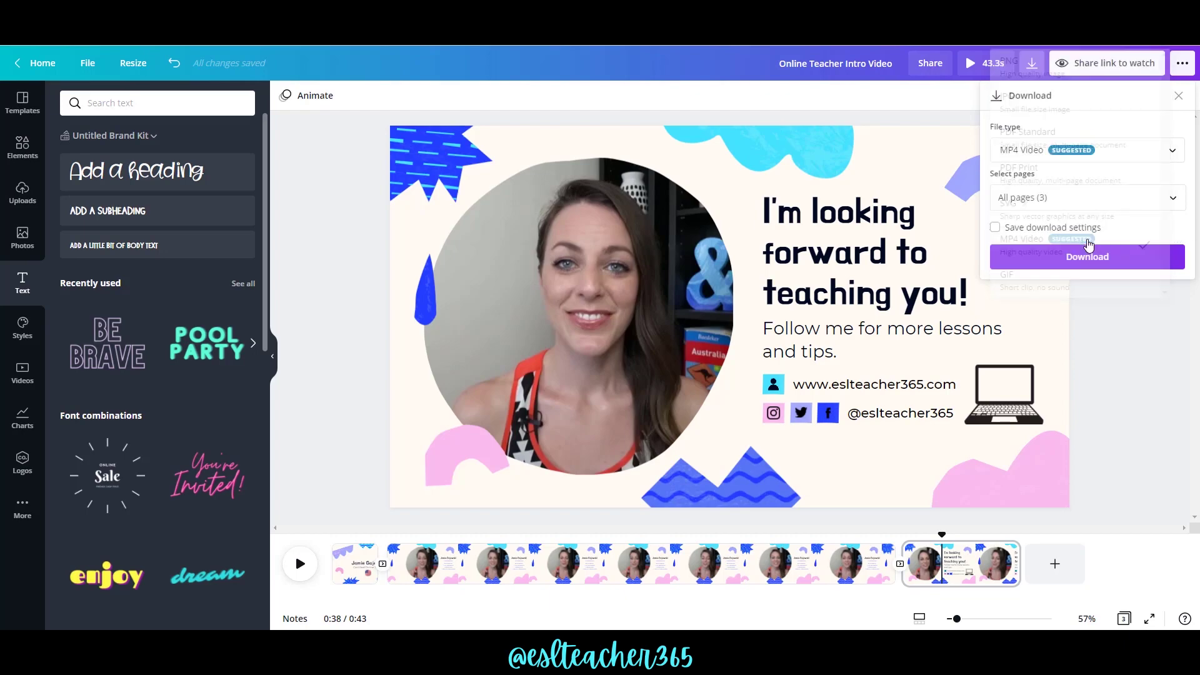
click(1087, 257)
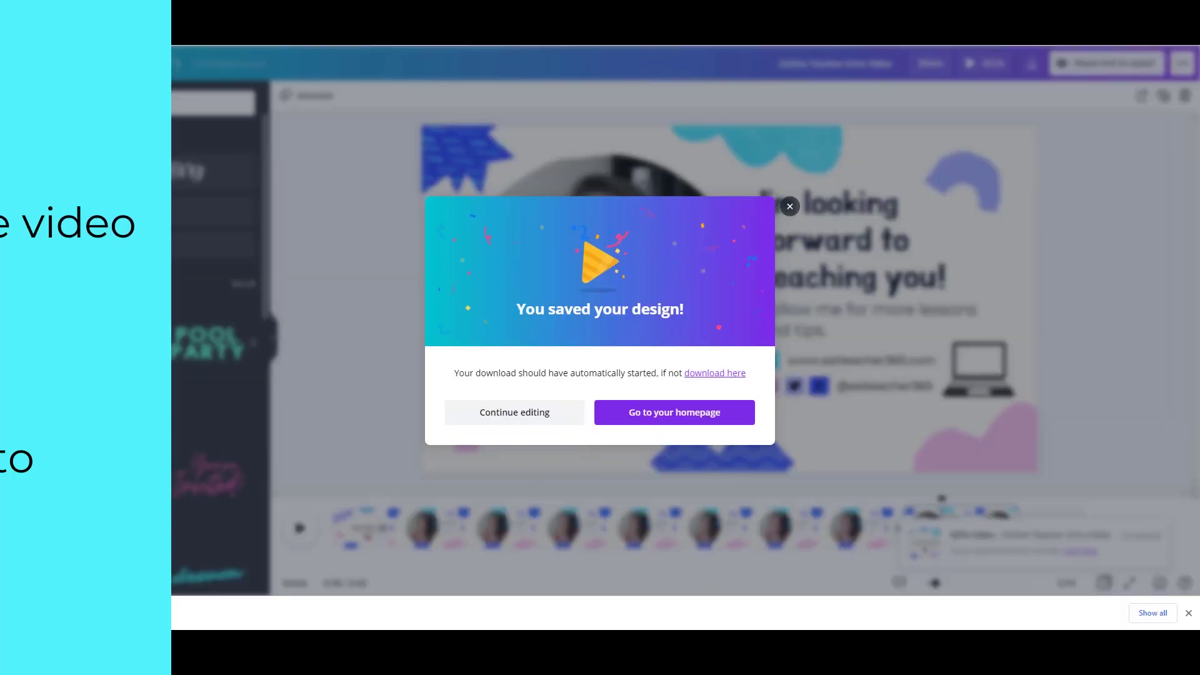